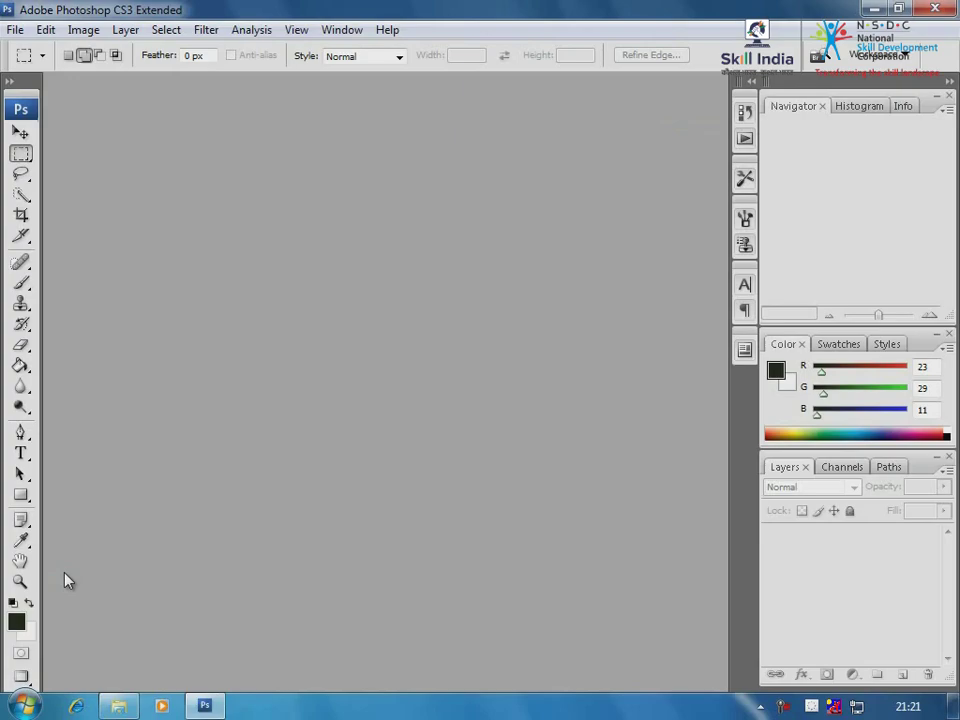
Open Dog.jpg from the Photoshop Manipulation folder inside Images for Photoshop.
click(15, 29)
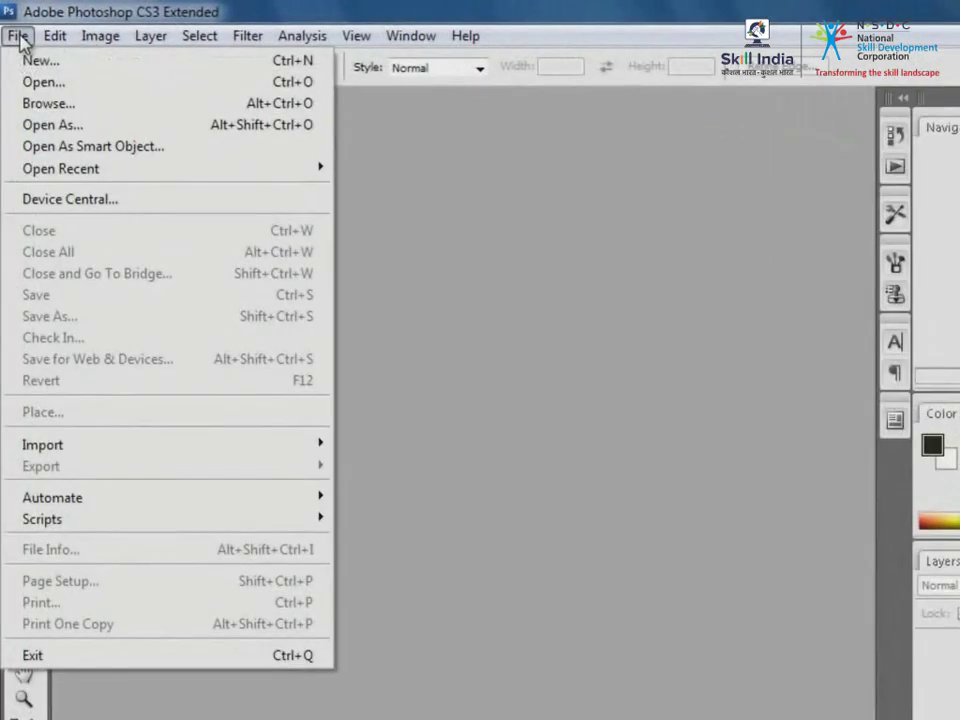
click(38, 85)
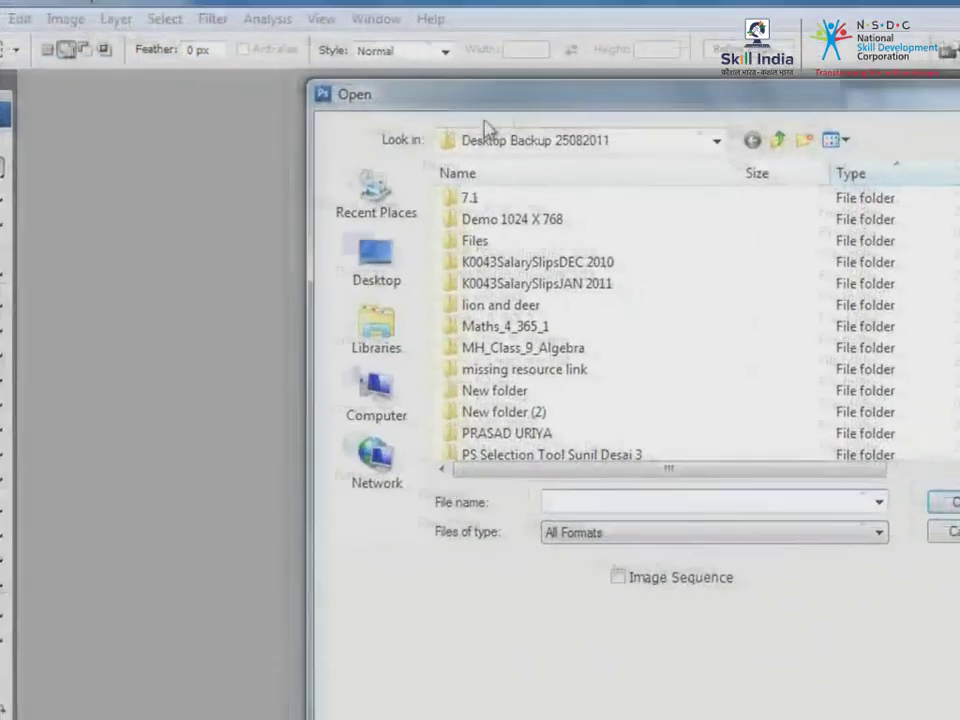
click(612, 143)
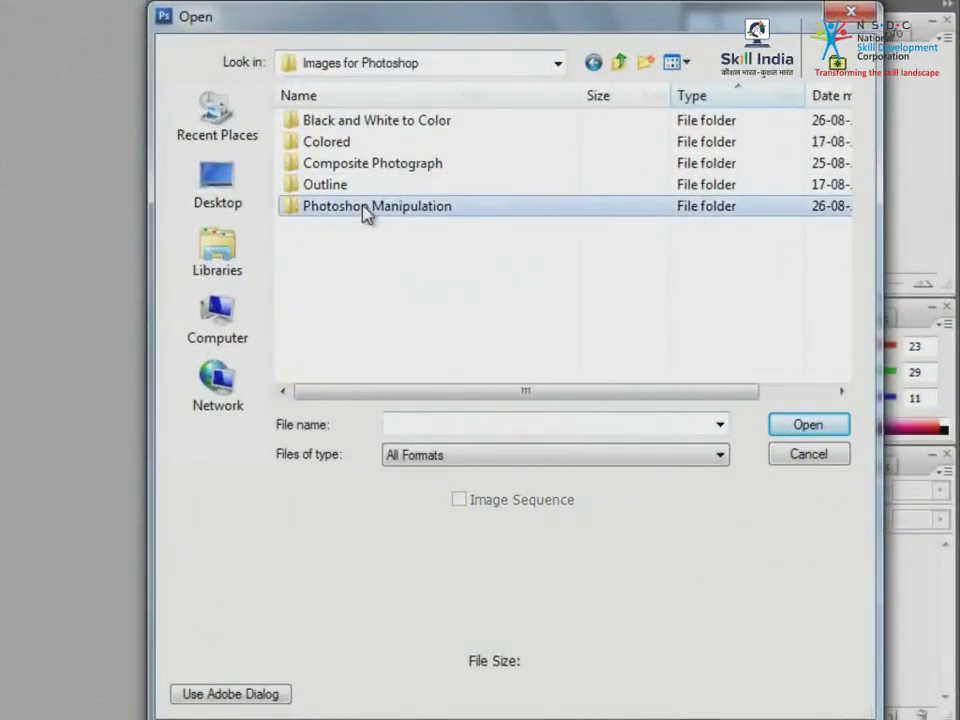
double_click(364, 210)
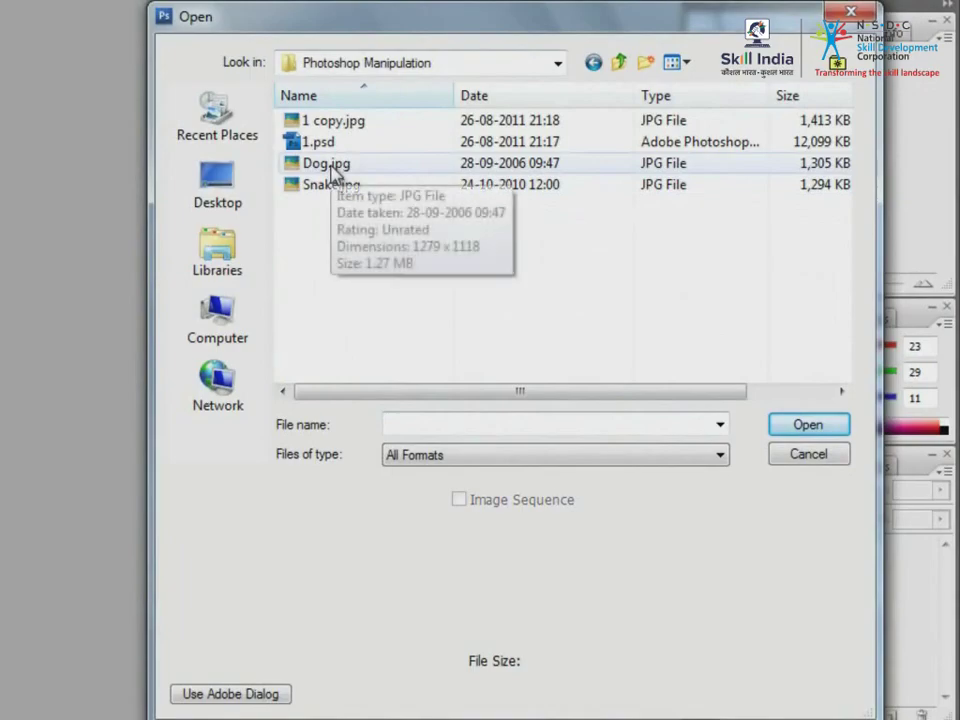
click(333, 165)
click(832, 430)
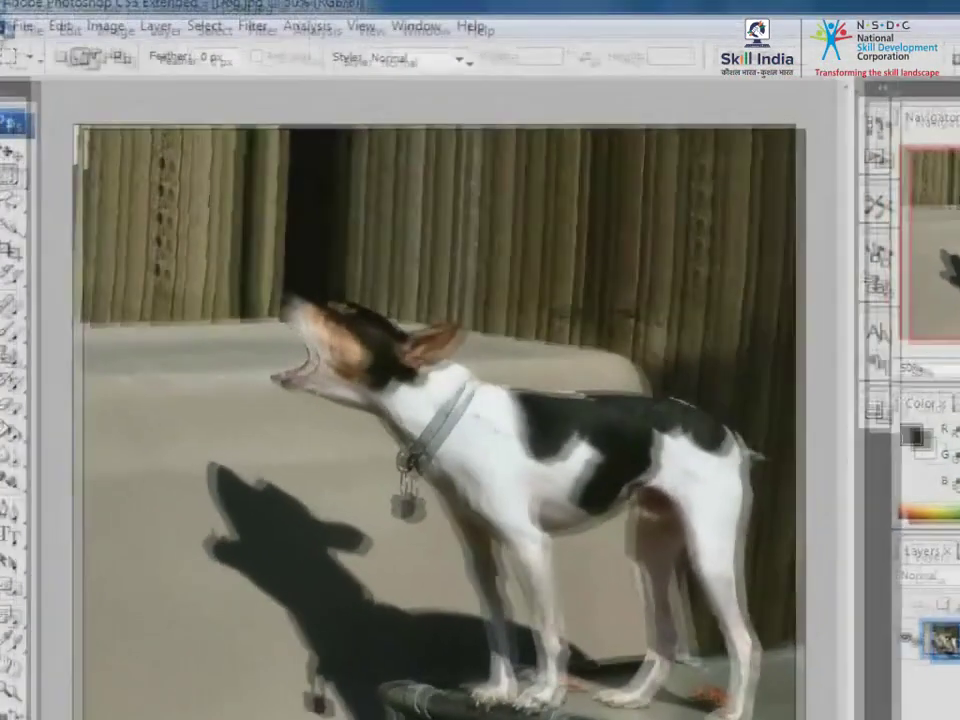
Open Snake.jpg from the same Photoshop Manipulation folder.
click(41, 36)
click(62, 84)
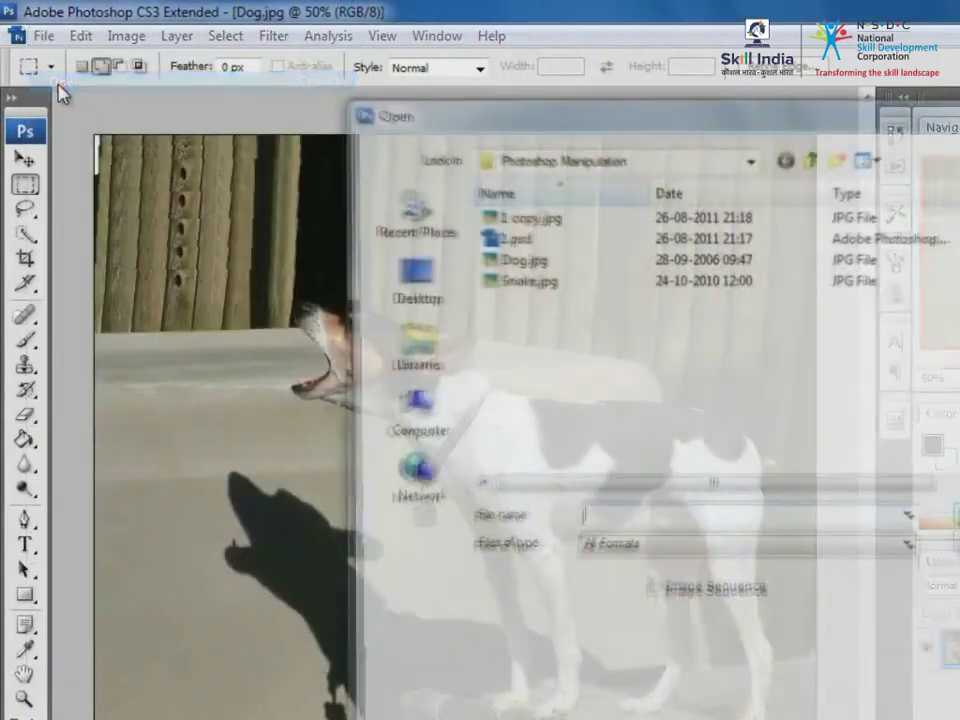
click(522, 283)
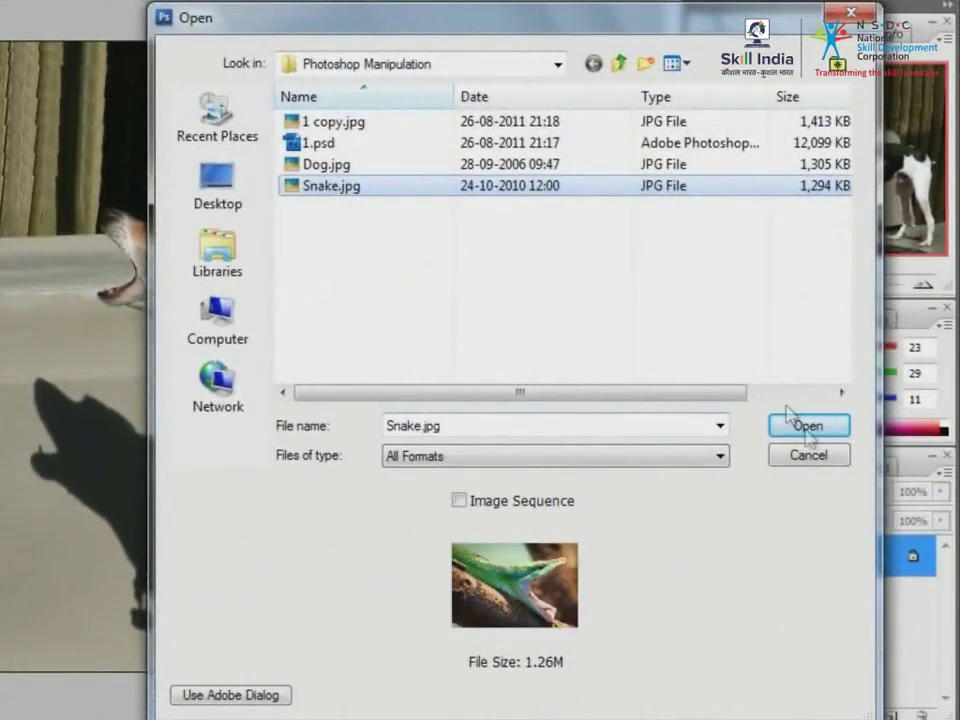
click(808, 426)
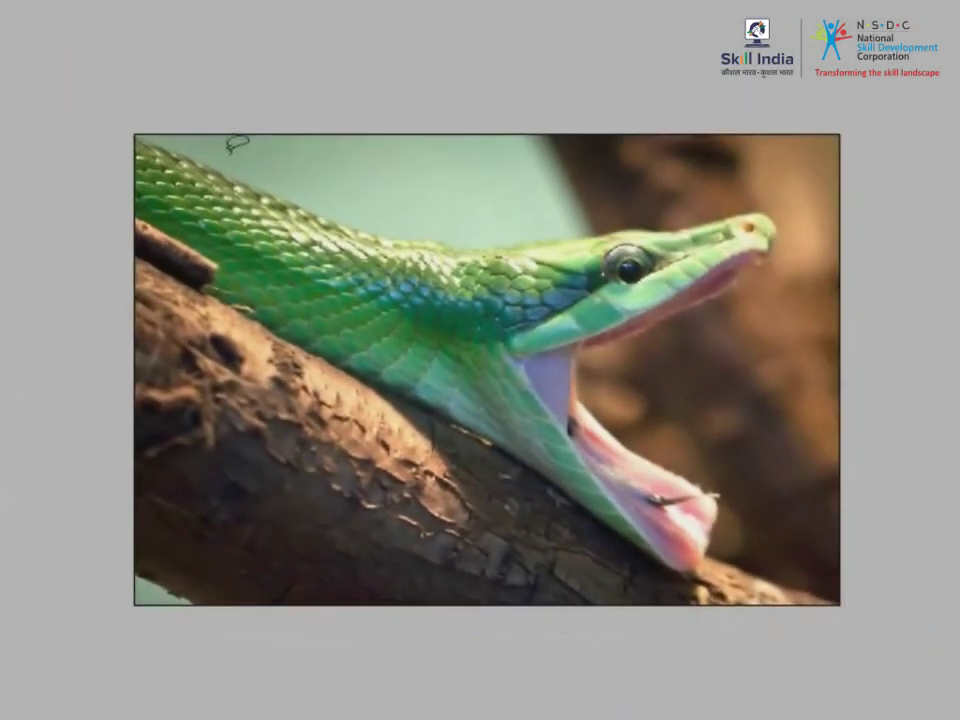
Draw a loose Lasso selection around the snake's head, open mouth and neck, and copy the selected area.
mouse_move(230, 155)
mouse_down()
mouse_move(401, 213)
mouse_move(588, 222)
mouse_move(732, 193)
mouse_move(768, 203)
mouse_move(790, 250)
mouse_move(754, 295)
mouse_move(628, 352)
mouse_move(600, 378)
mouse_move(628, 412)
mouse_move(702, 450)
mouse_move(737, 482)
mouse_move(736, 554)
mouse_move(705, 578)
mouse_move(655, 578)
mouse_move(593, 551)
mouse_move(540, 495)
mouse_move(455, 435)
mouse_move(225, 338)
mouse_move(150, 258)
mouse_move(130, 178)
mouse_move(203, 128)
mouse_move(235, 150)
mouse_up()
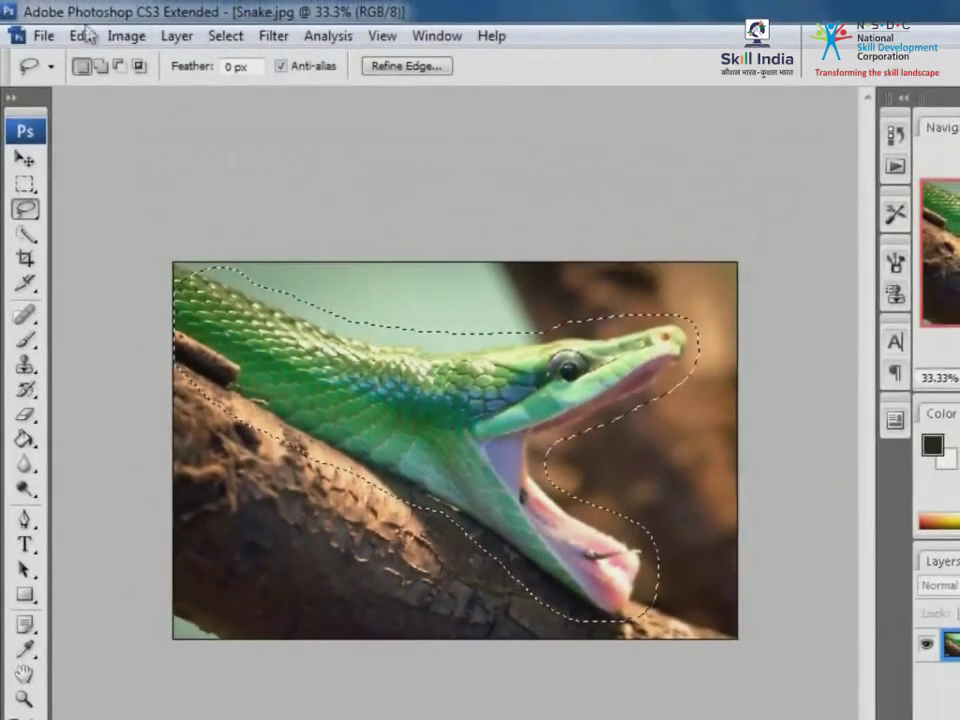
click(82, 35)
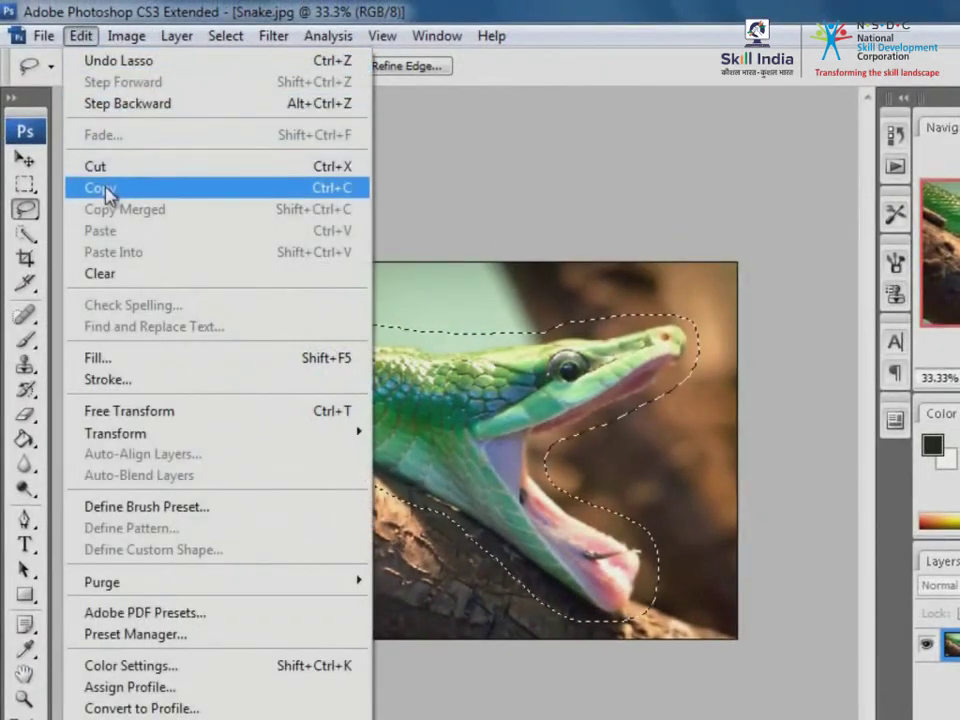
click(107, 190)
Switch to the Dog.jpg document and paste the copied snake head as a new layer.
click(437, 37)
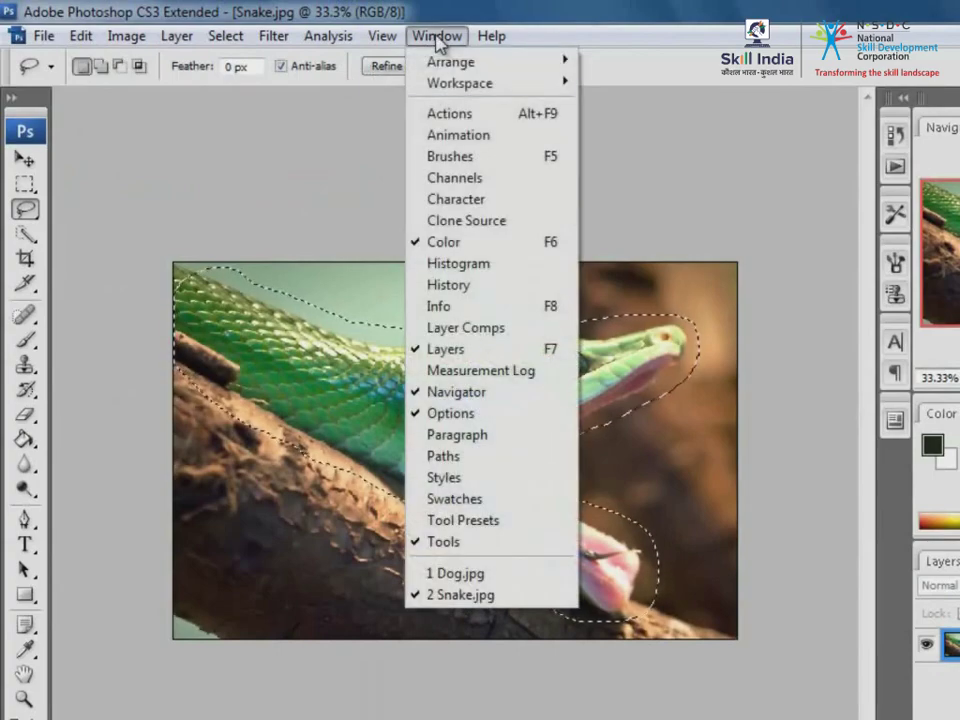
click(458, 572)
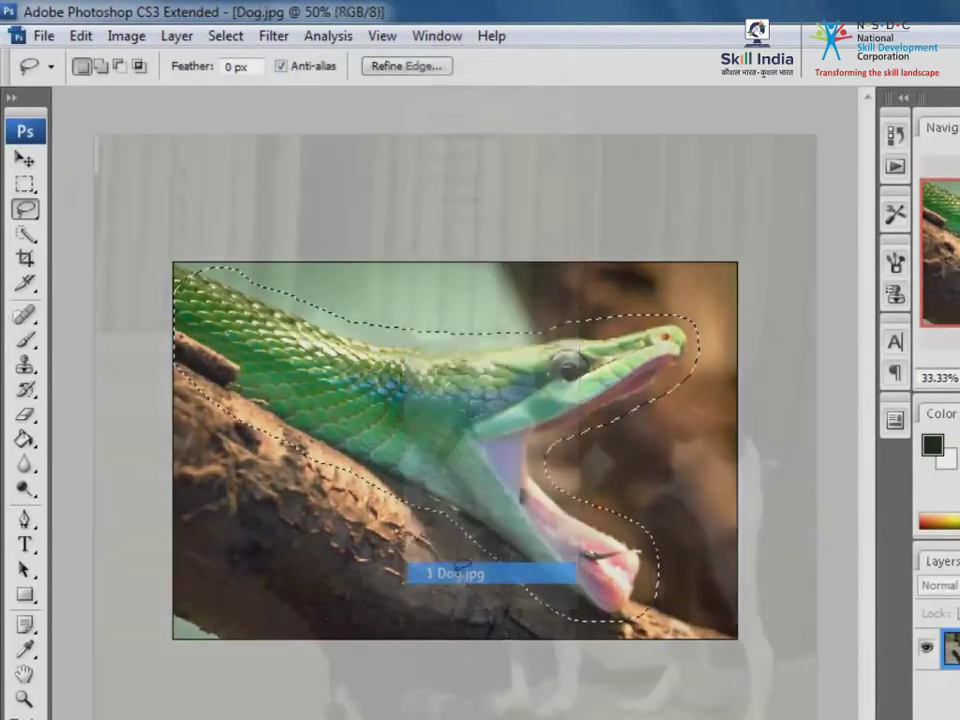
click(82, 36)
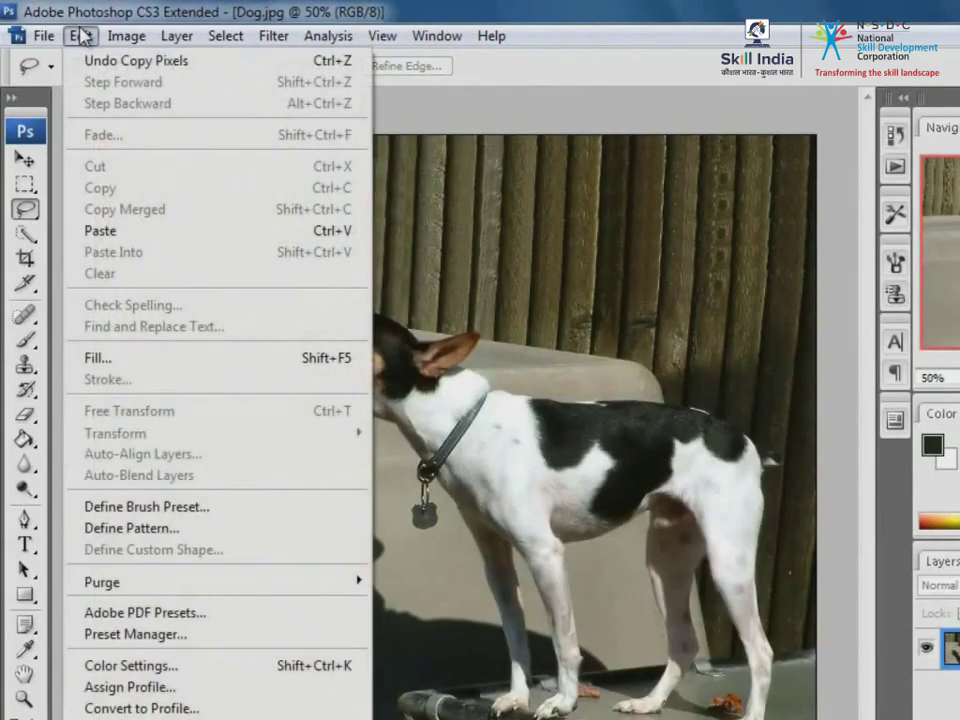
click(105, 231)
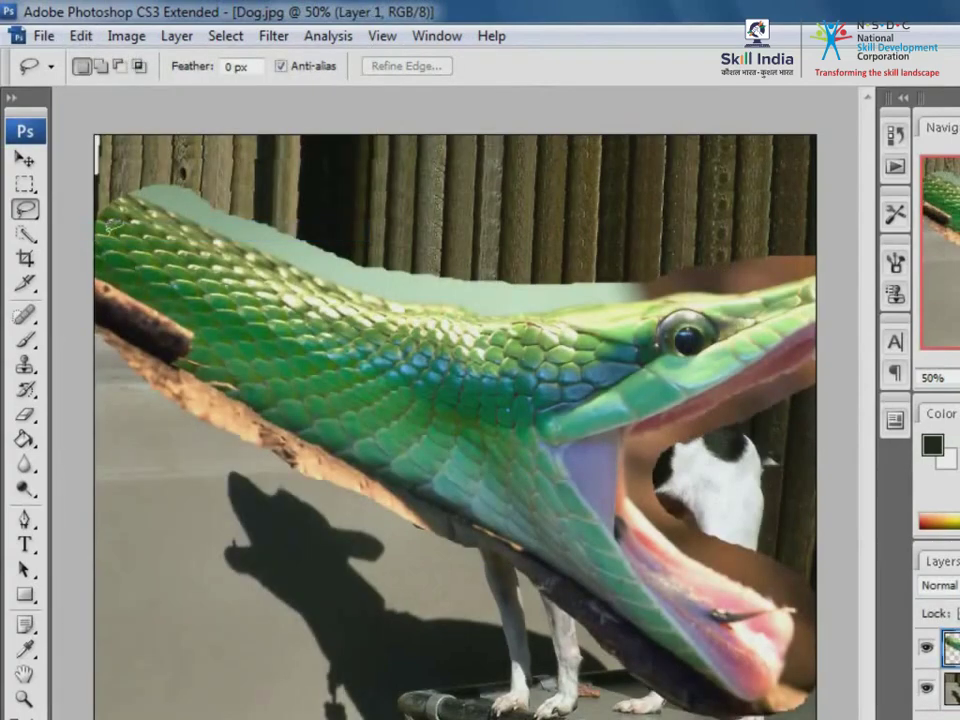
Free-transform the pasted snake head, shrinking it proportionally to roughly the dog's head size and placing it over the dog's chest and front legs.
click(24, 158)
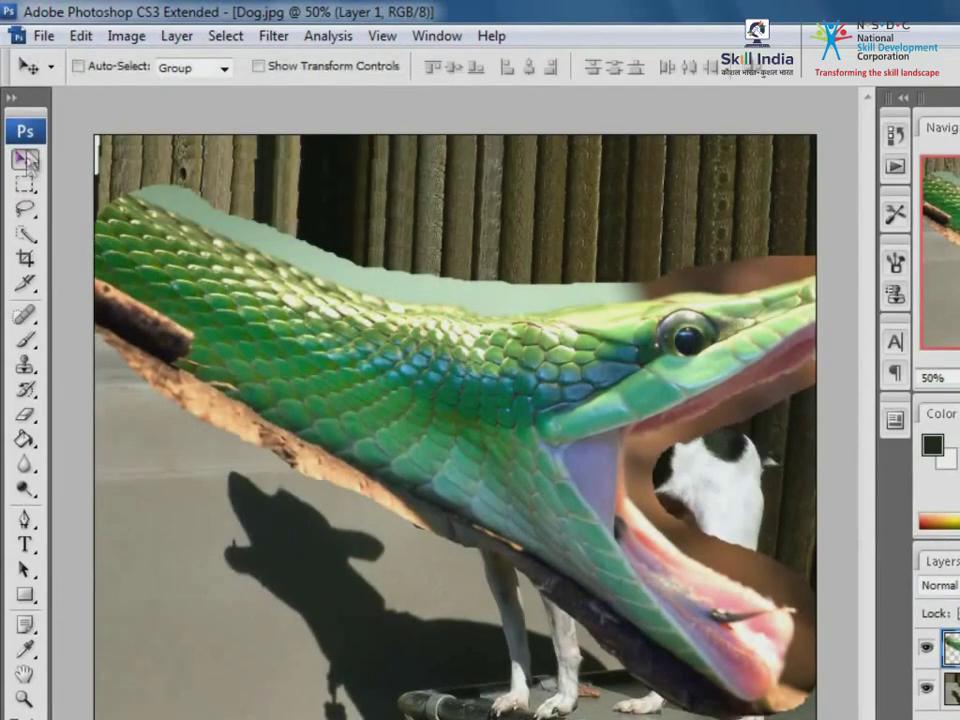
click(81, 36)
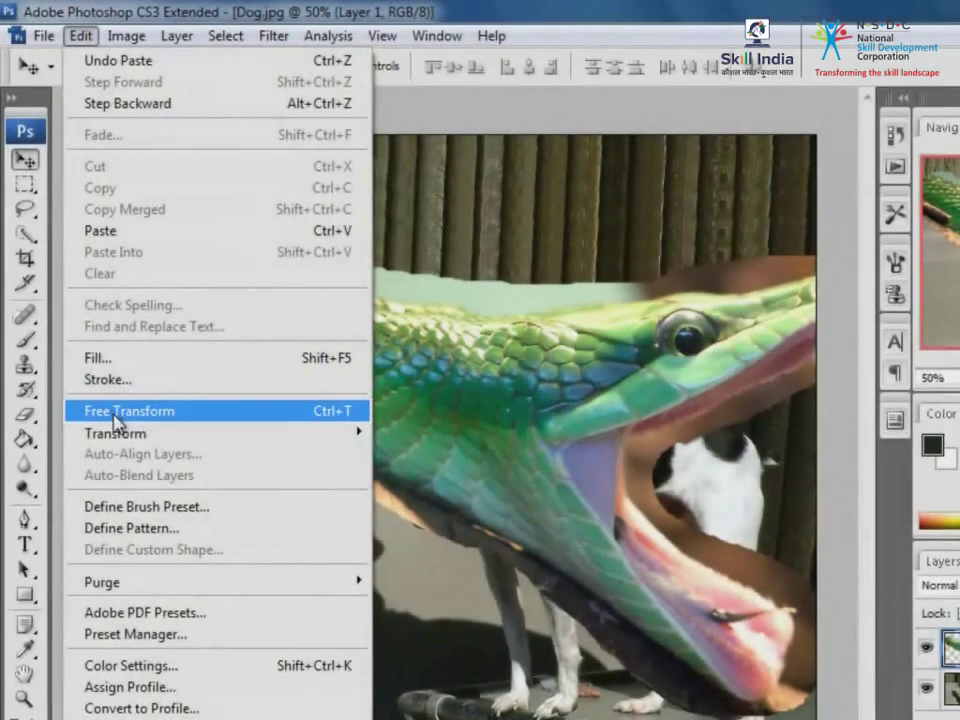
click(113, 418)
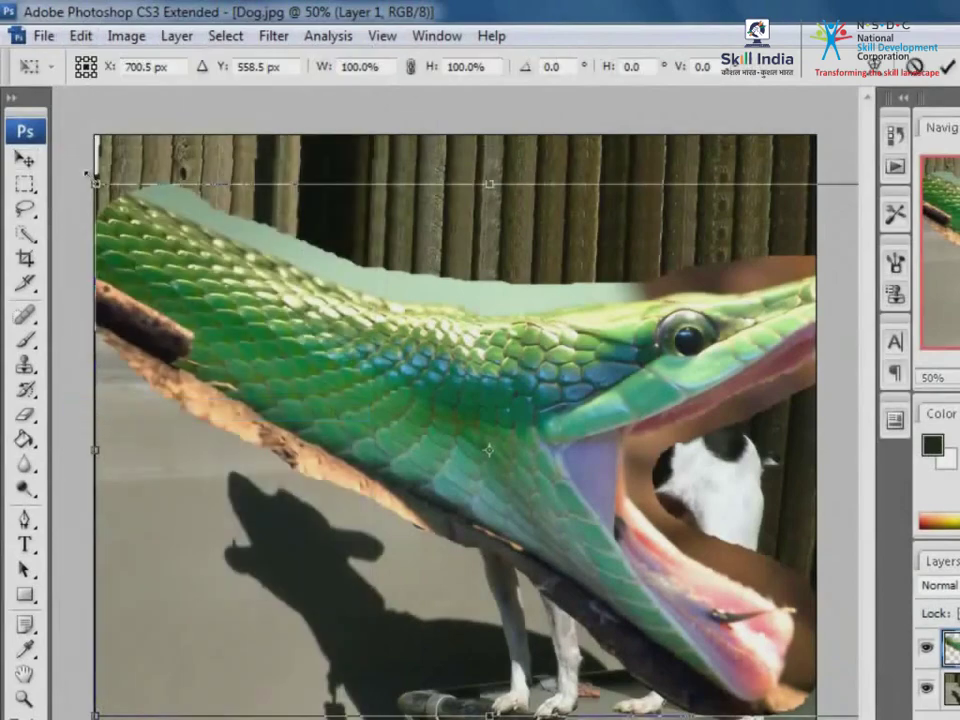
drag(87, 173, 589, 505)
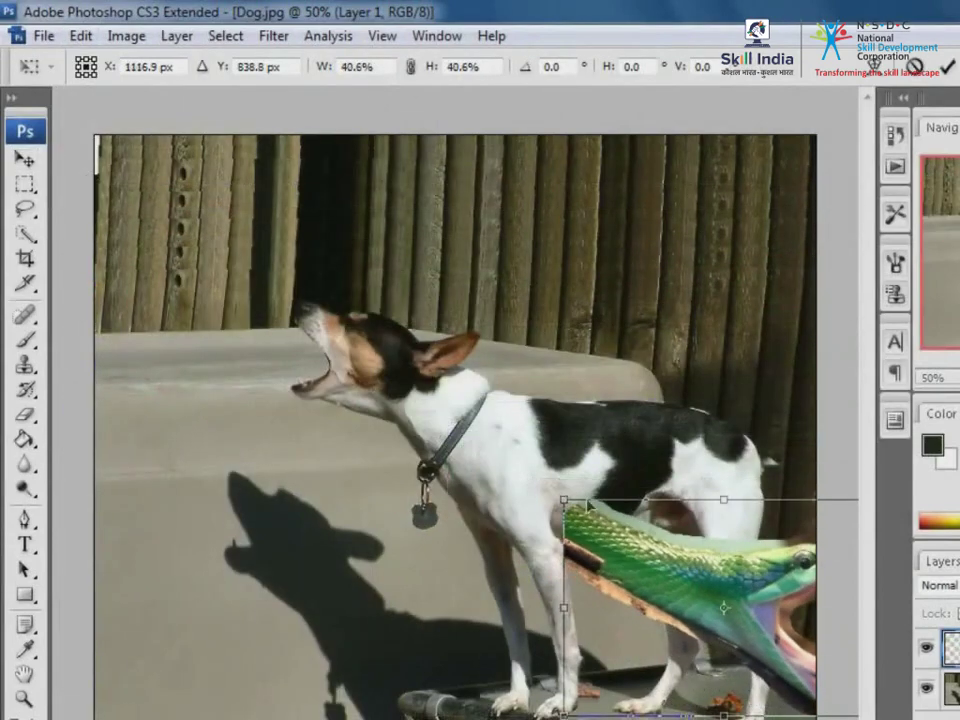
drag(695, 573, 405, 497)
drag(276, 424, 320, 451)
key(Return)
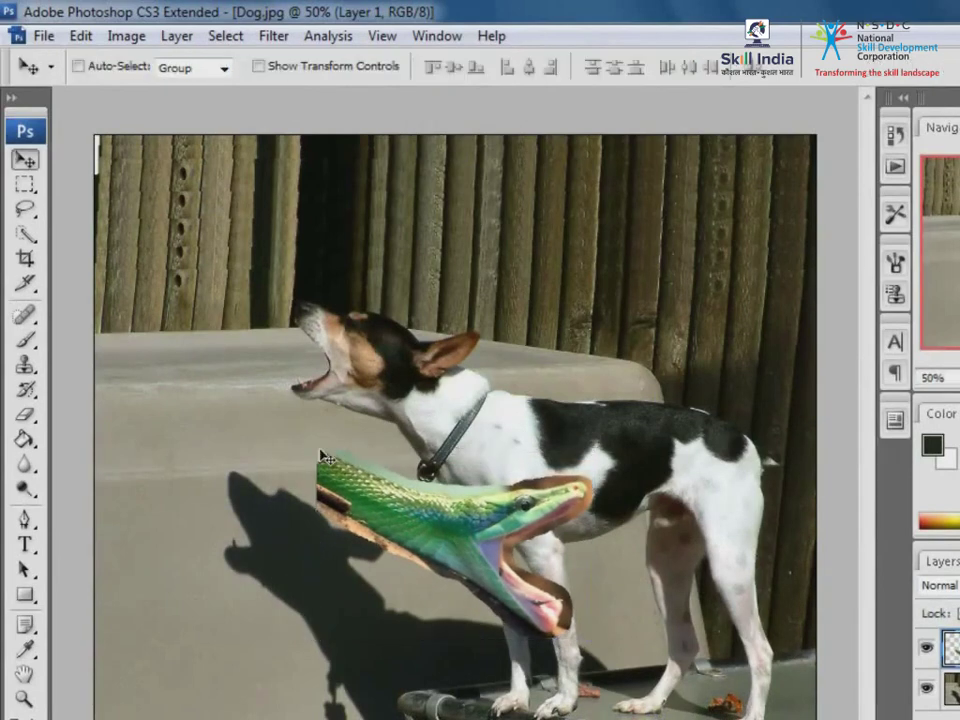
Flip the snake head layer horizontally and move it over the dog's head.
click(80, 36)
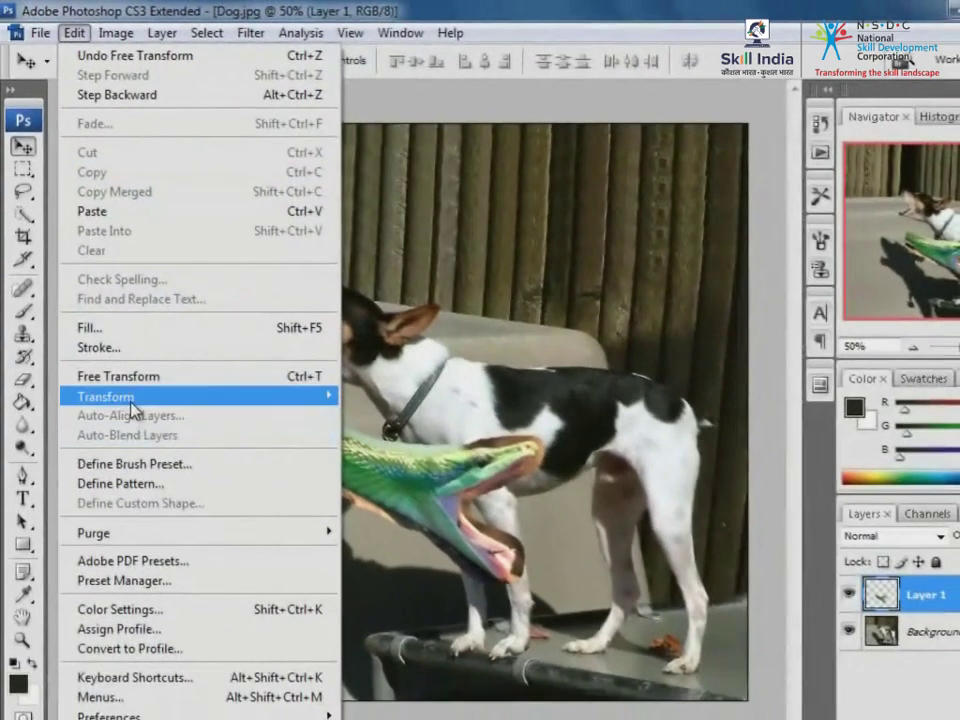
mouse_move(133, 408)
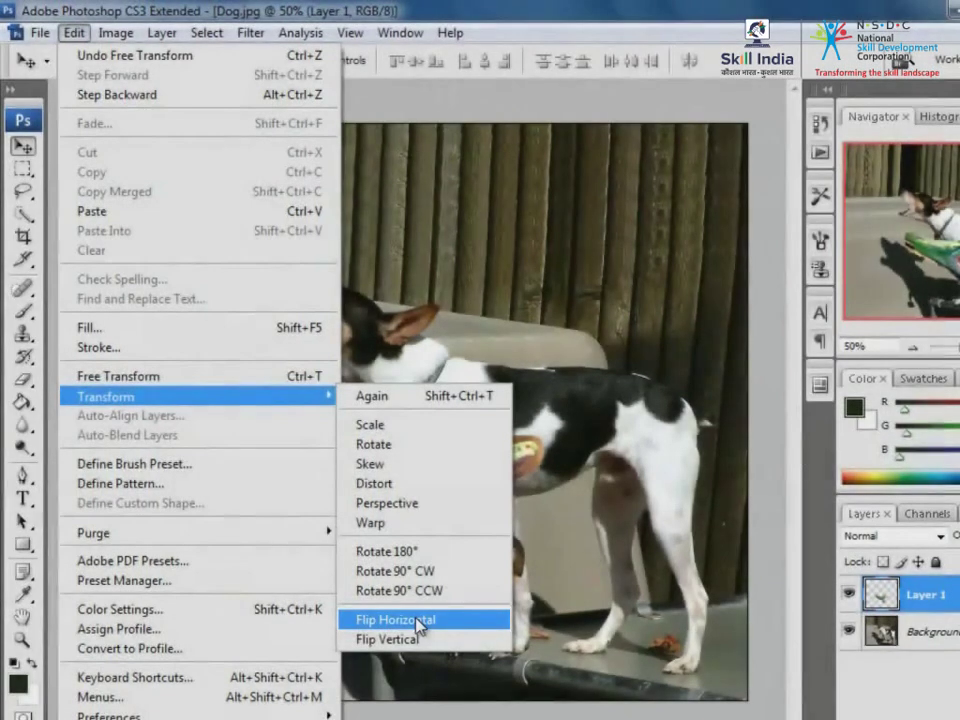
click(418, 621)
drag(440, 502, 362, 352)
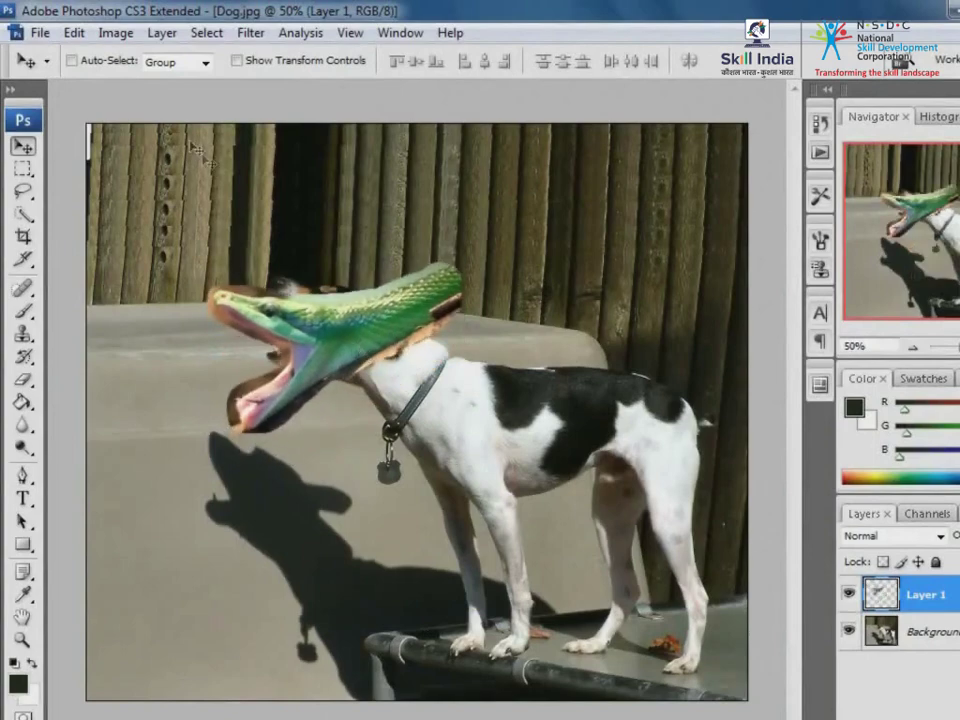
Rotate the snake head about 38.3° clockwise with Free Transform and align its neck with the dog's neck.
click(76, 33)
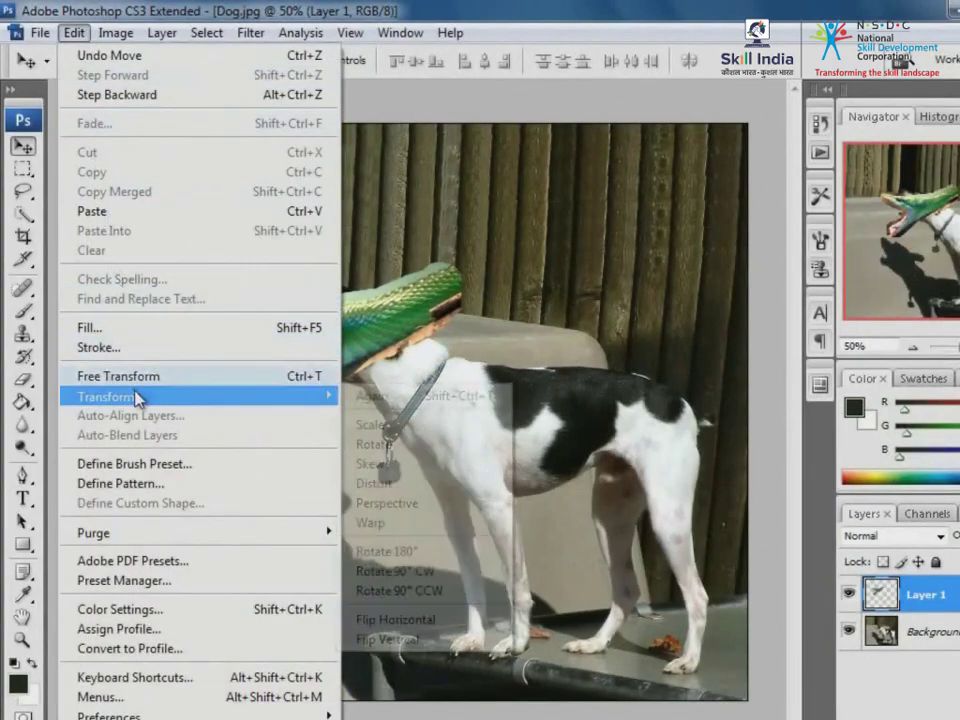
click(138, 377)
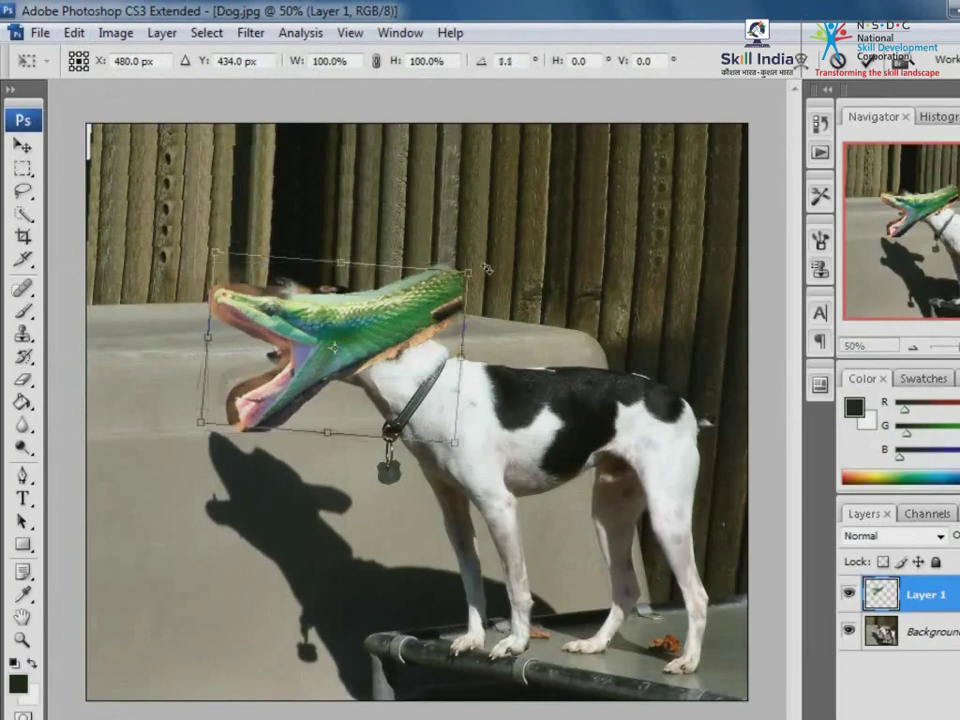
drag(475, 248, 498, 342)
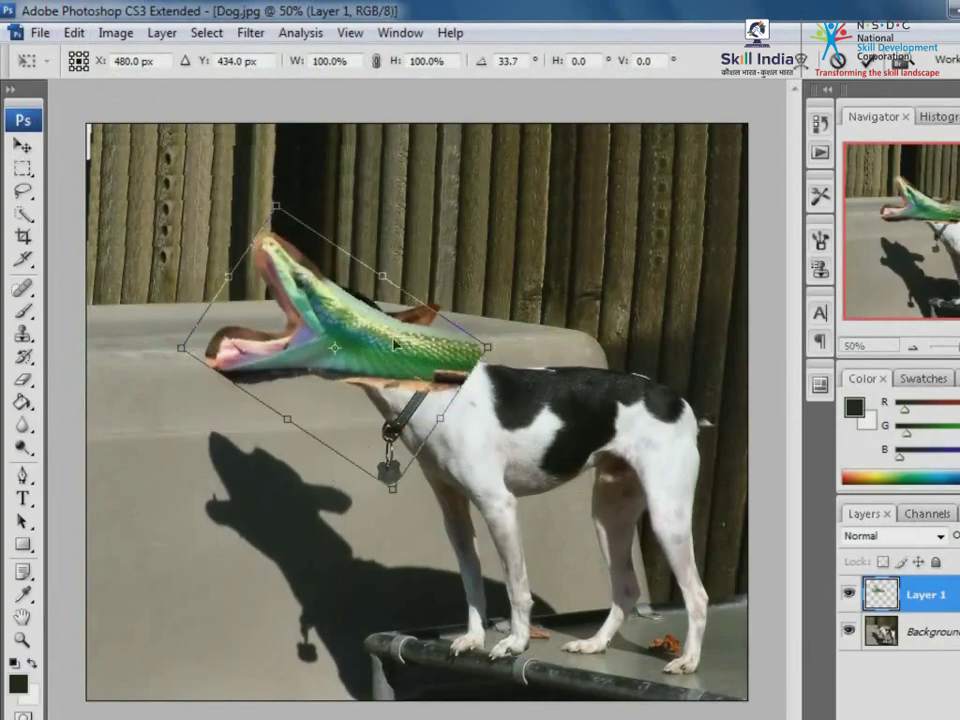
mouse_move(393, 342)
mouse_down()
mouse_move(343, 474)
mouse_move(393, 397)
mouse_move(403, 342)
mouse_move(393, 338)
mouse_up()
drag(516, 340, 514, 354)
drag(385, 358, 389, 352)
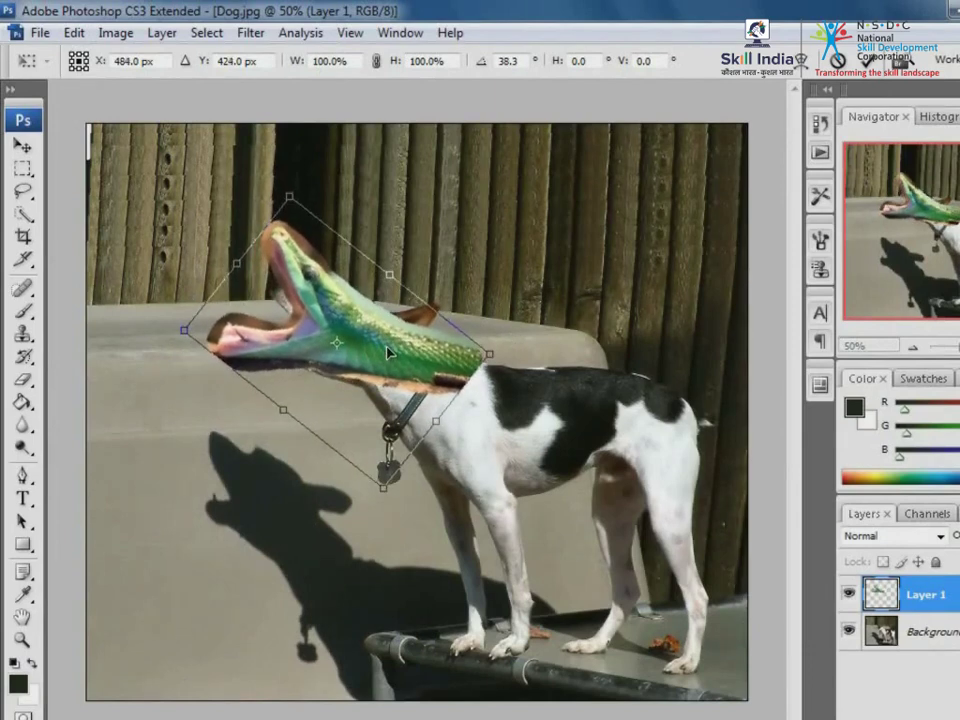
key(Return)
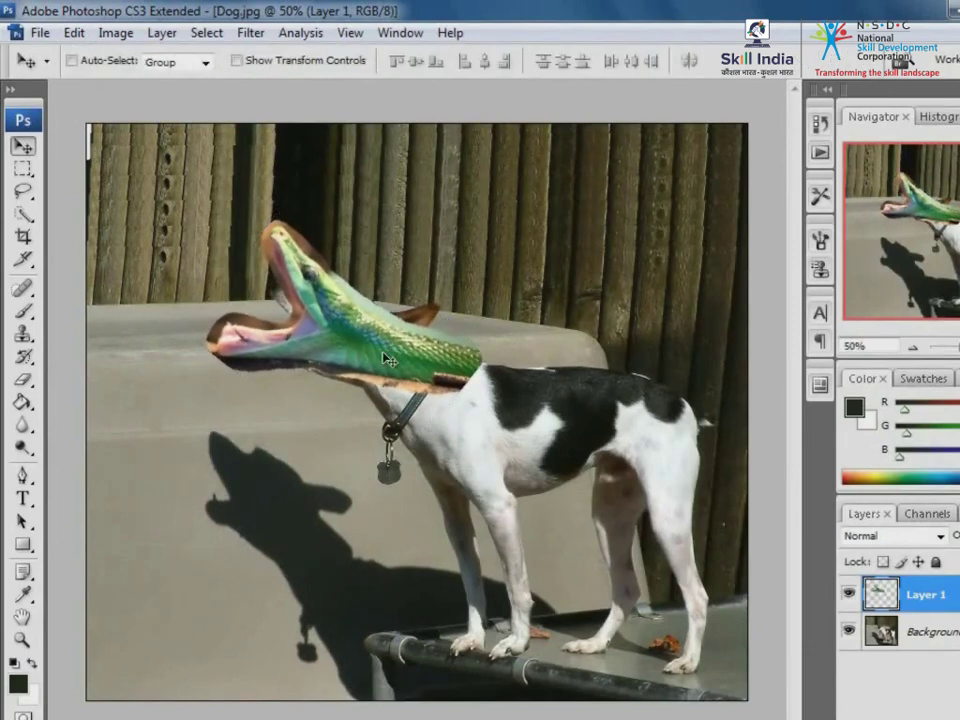
Start a custom Warp on the snake head layer and bend its lower neck edge down to the dog's collar and throat.
click(76, 33)
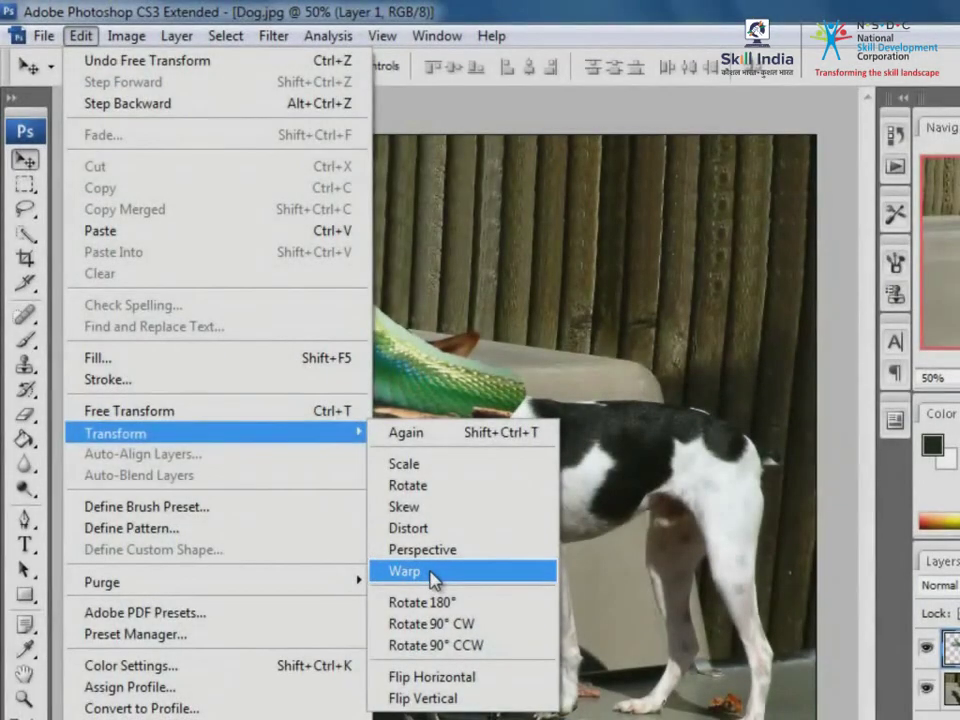
click(433, 576)
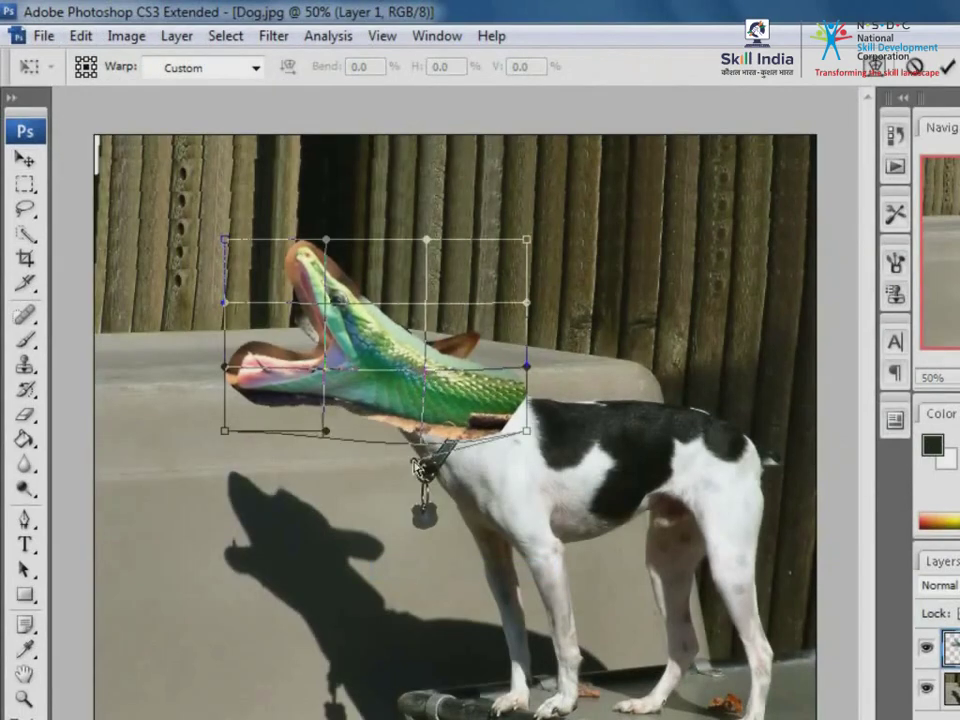
drag(427, 432, 398, 494)
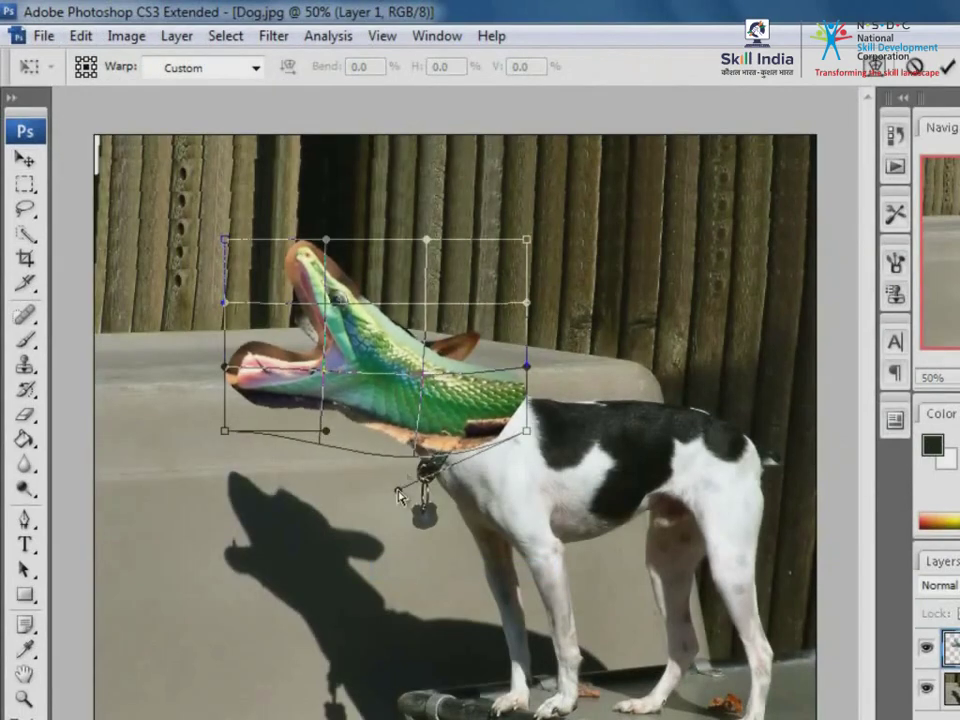
drag(527, 433, 470, 517)
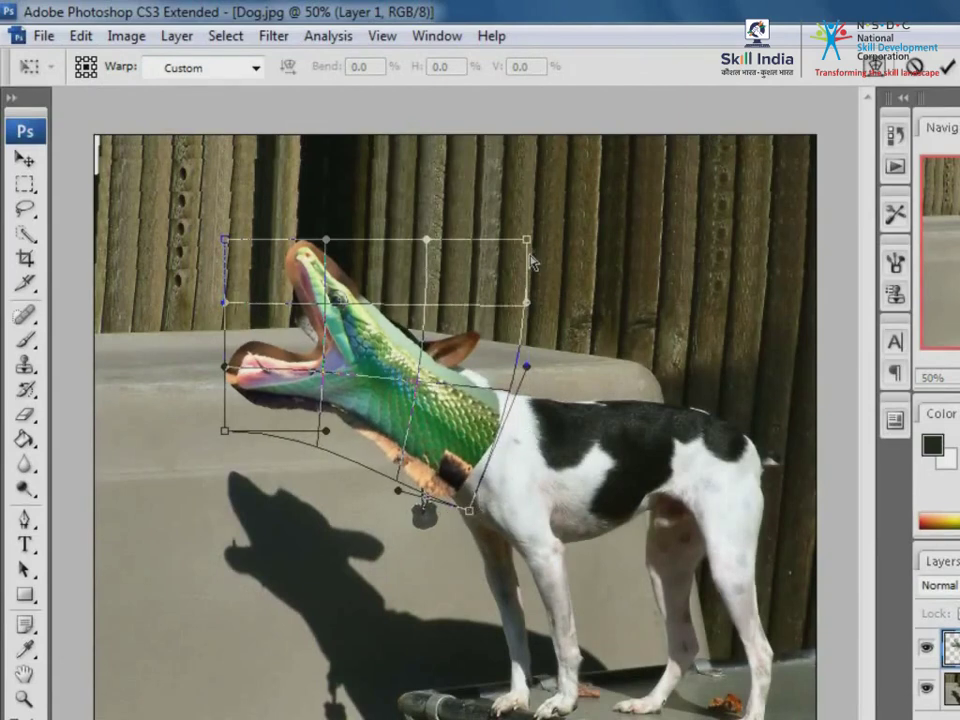
Raise the upper warp edge of the snake head, fit its rear neck edge to the dog's shoulder, and apply the warp.
drag(527, 240, 541, 213)
drag(528, 312, 548, 270)
drag(532, 372, 530, 328)
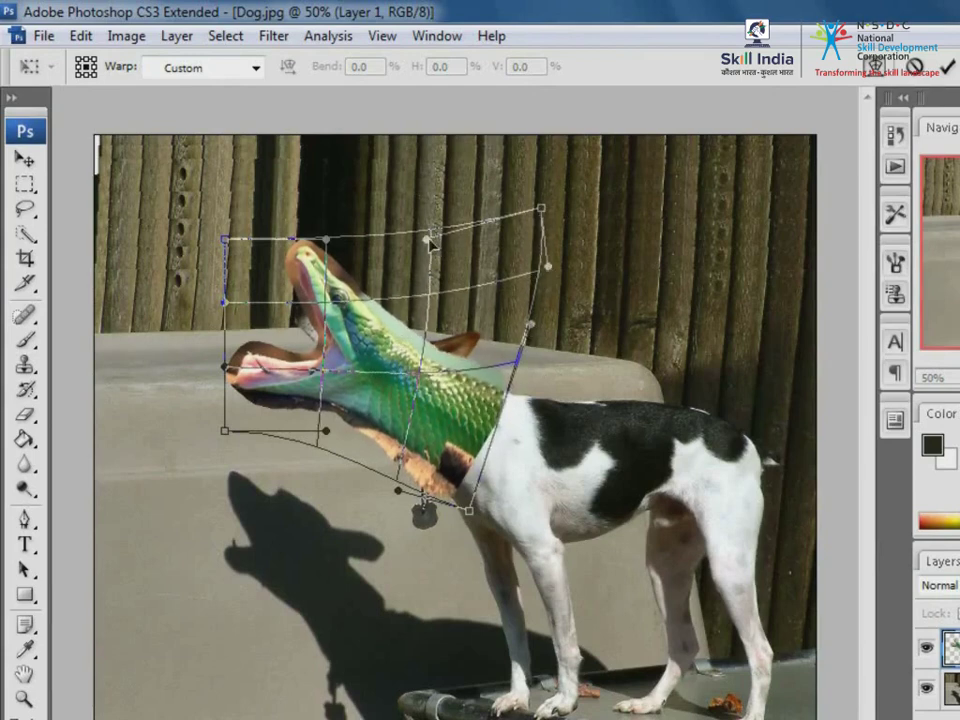
drag(430, 241, 435, 214)
drag(325, 238, 321, 213)
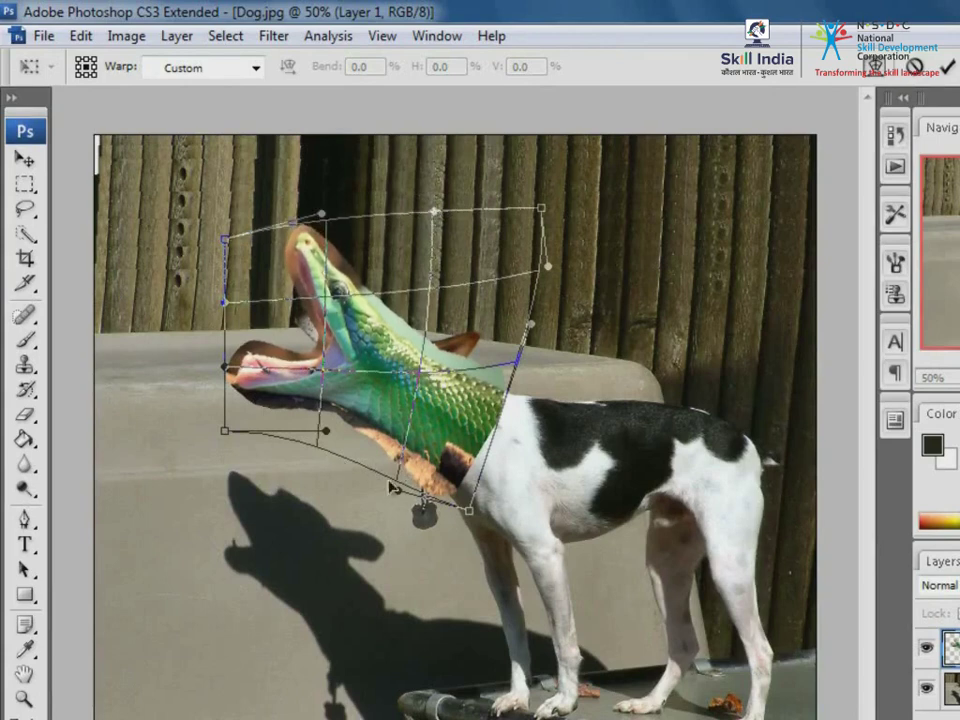
drag(470, 513, 448, 515)
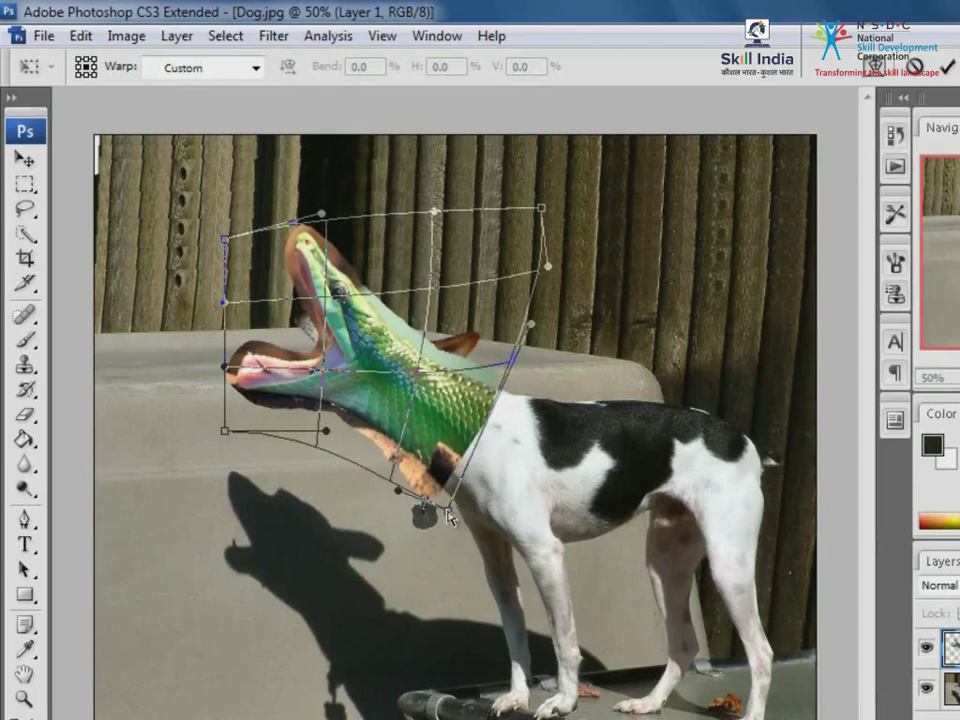
drag(541, 213, 551, 198)
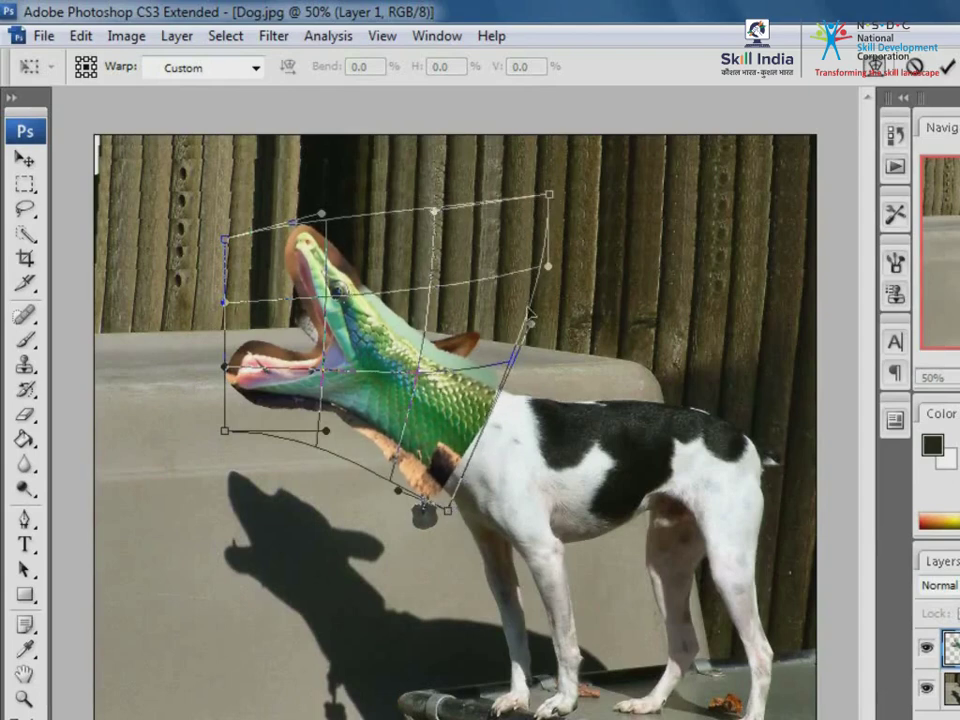
drag(533, 332, 525, 322)
key(Return)
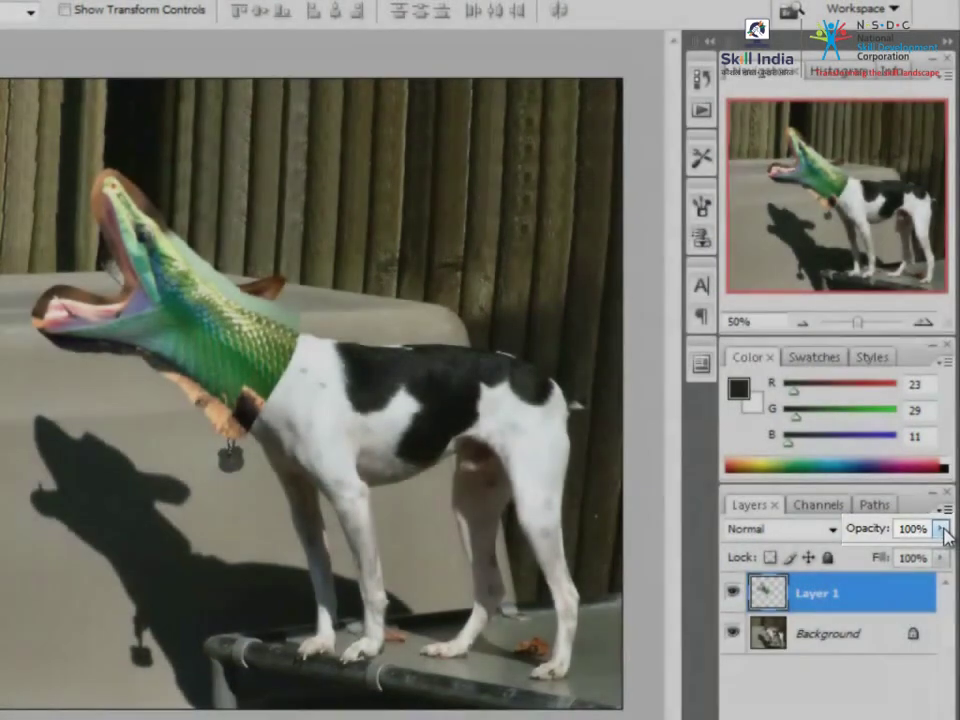
Lower the opacity of Layer 1 to 74% so the dog's head shows through the snake head.
click(941, 528)
click(886, 556)
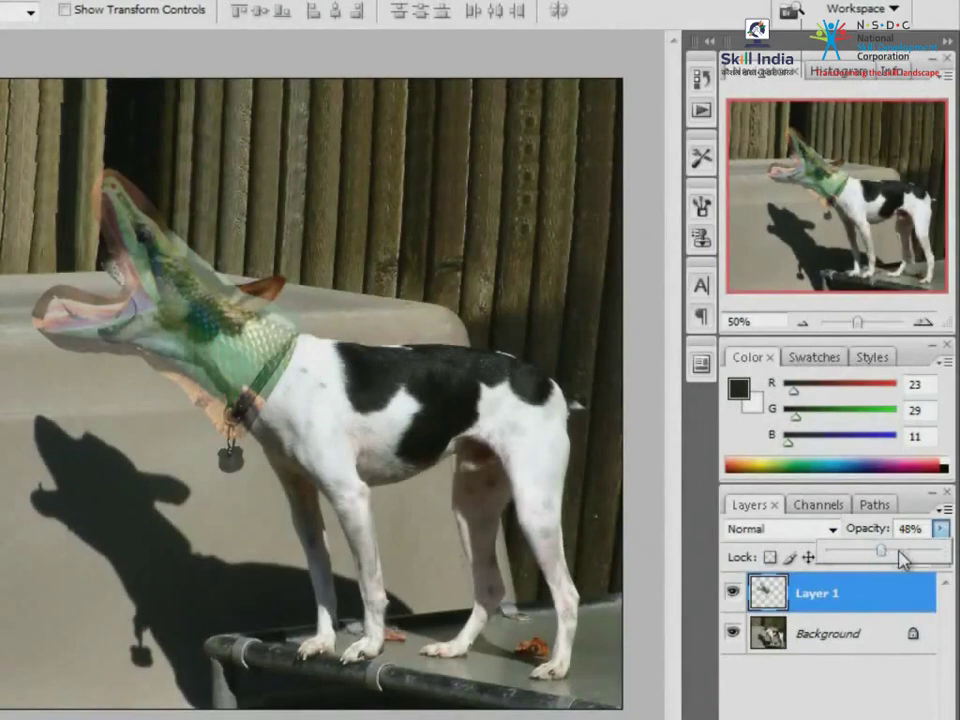
drag(886, 556, 918, 558)
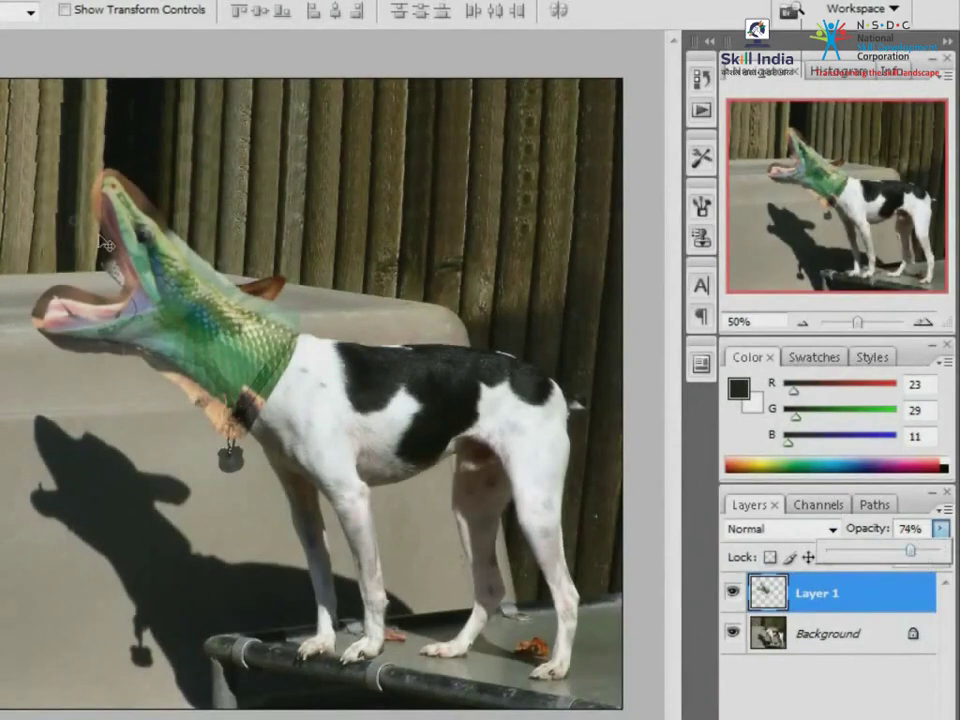
Hide and show Layer 1 repeatedly to compare the snake head's fit with the dog's original head and neck.
drag(4, 148, 414, 520)
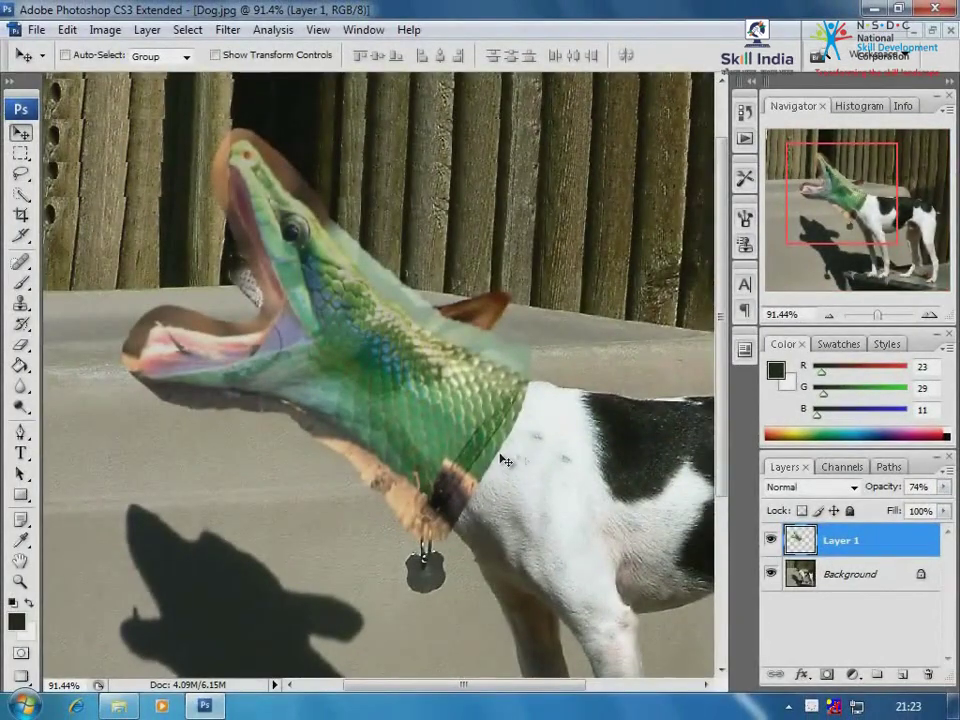
click(770, 540)
click(770, 540)
click(770, 540)
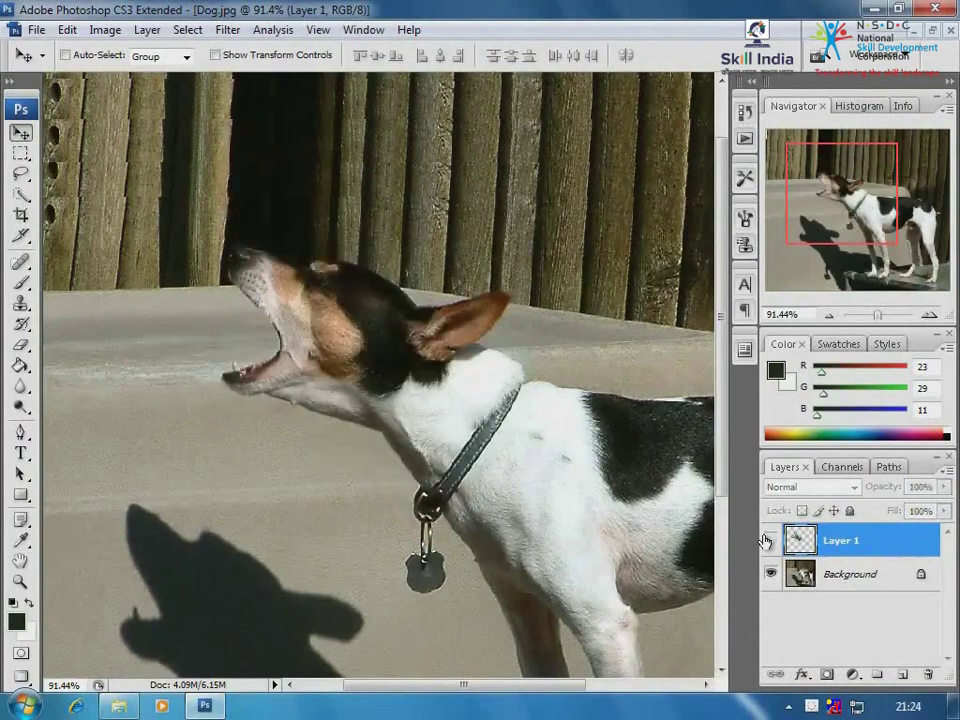
click(770, 540)
click(769, 540)
click(769, 540)
click(769, 540)
click(769, 540)
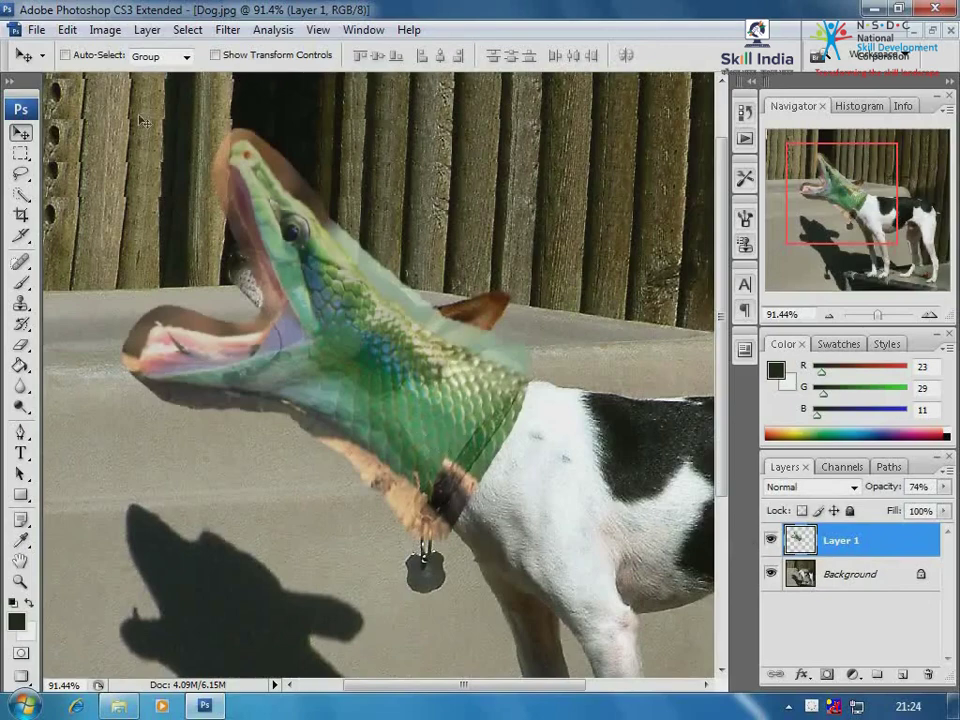
Start another Warp on Layer 1, arching its upper edge, pulling the lower jaw inward and bulging the back of the neck outward.
click(68, 30)
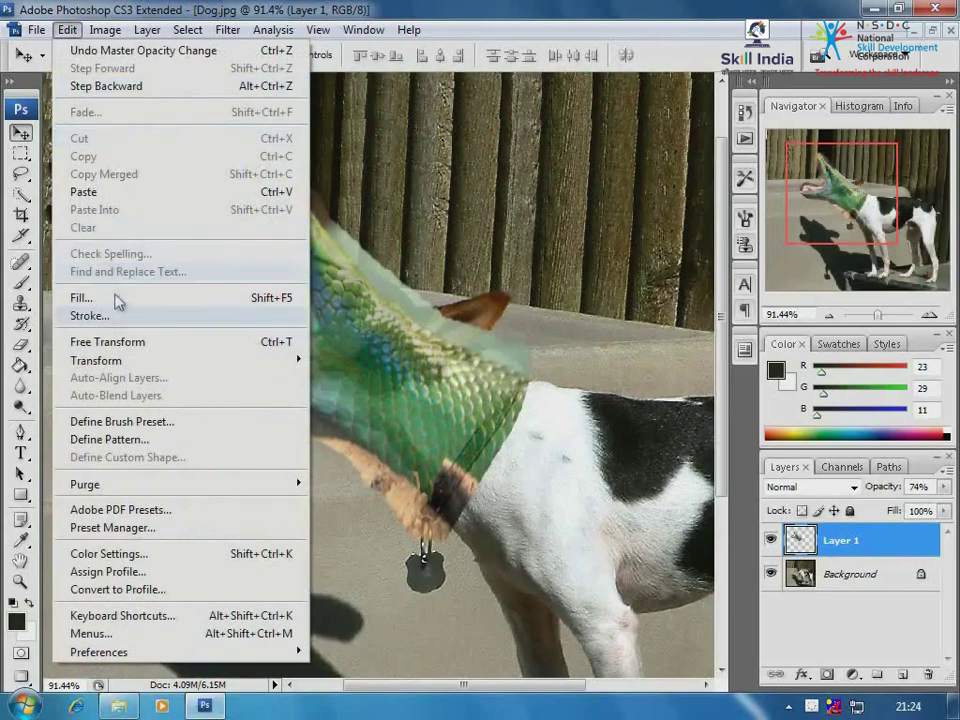
mouse_move(118, 372)
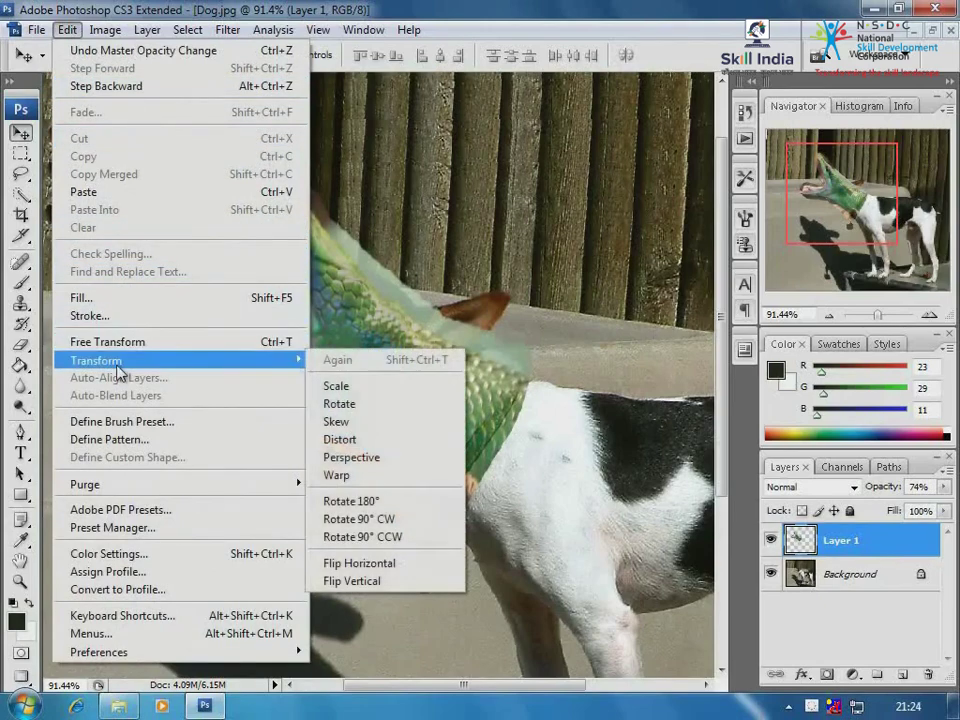
click(360, 476)
drag(262, 128, 283, 103)
drag(403, 128, 457, 118)
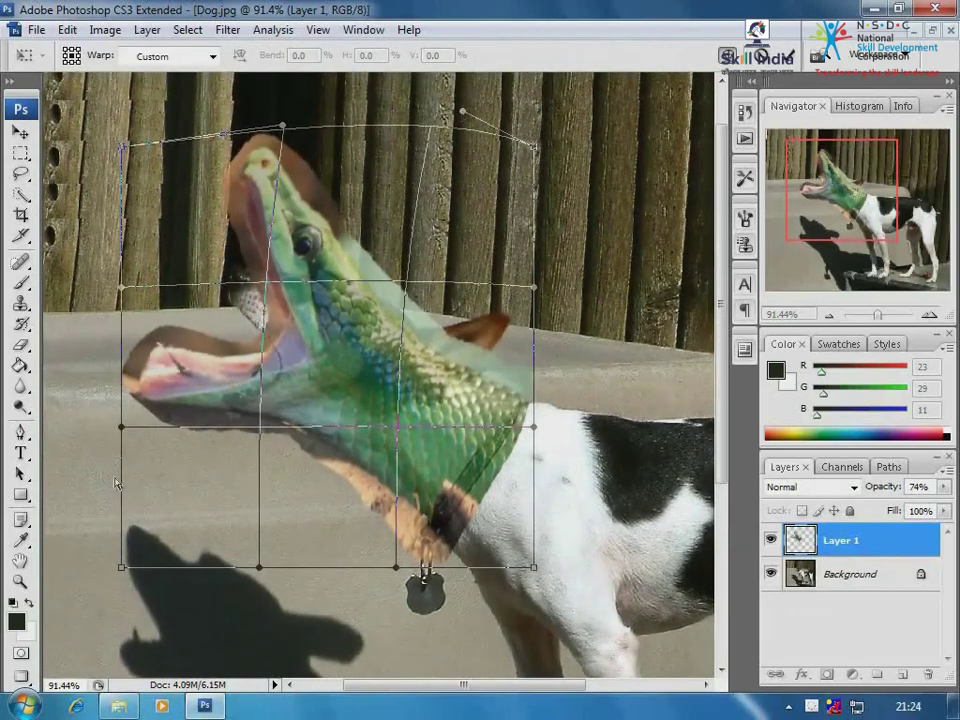
drag(120, 430, 178, 462)
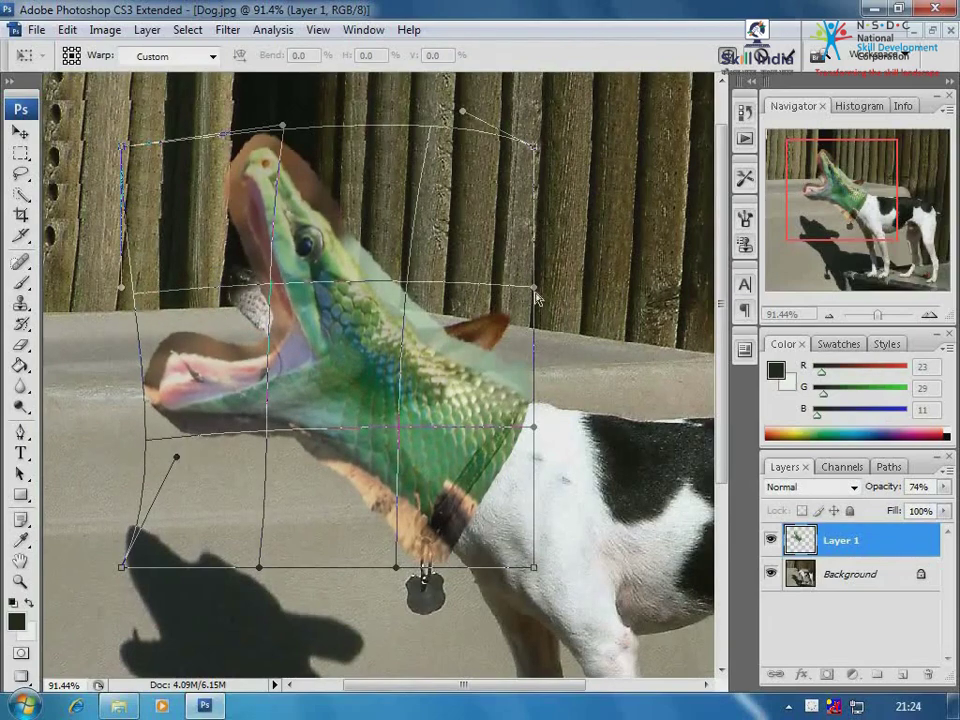
drag(536, 297, 589, 300)
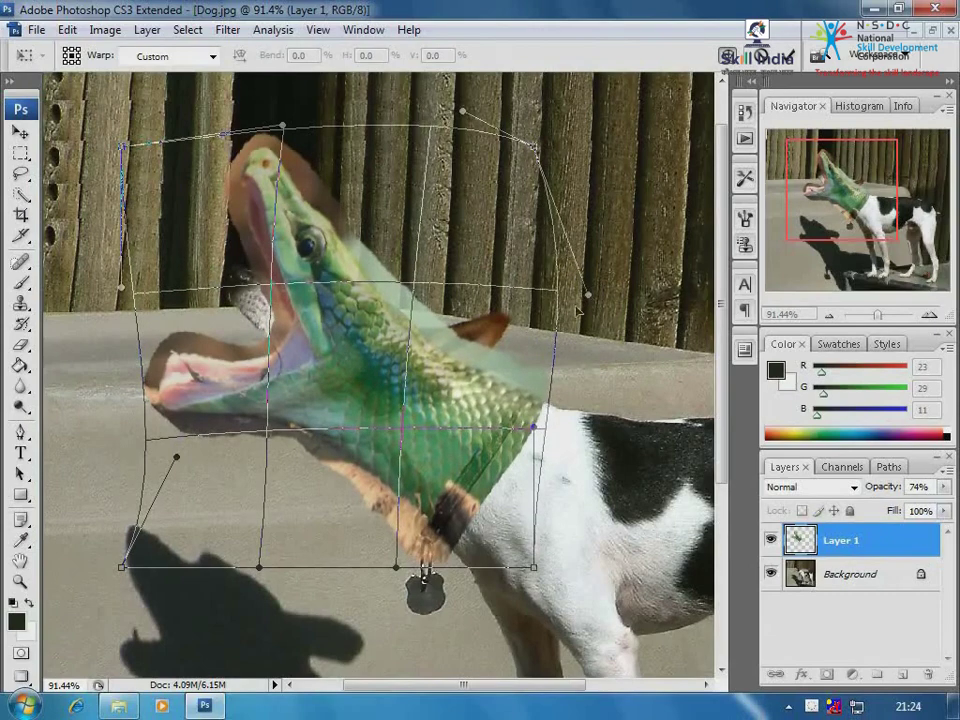
Adjust the warp's lower throat curve and the nape so the snake's neck covers the dog's neck, and apply the warp.
drag(396, 568, 384, 541)
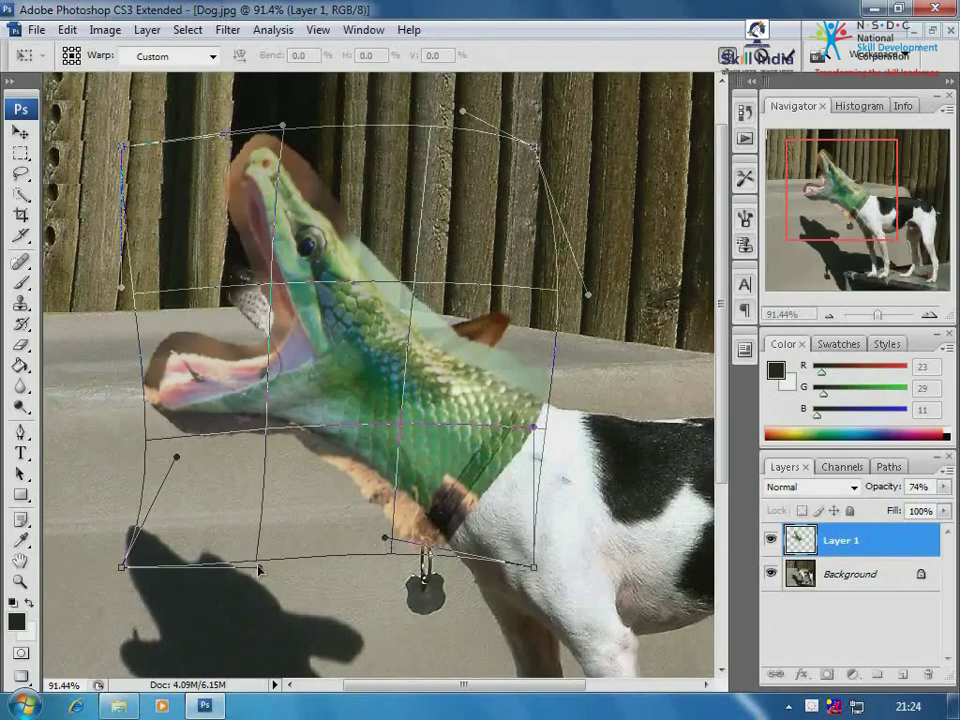
drag(258, 569, 328, 628)
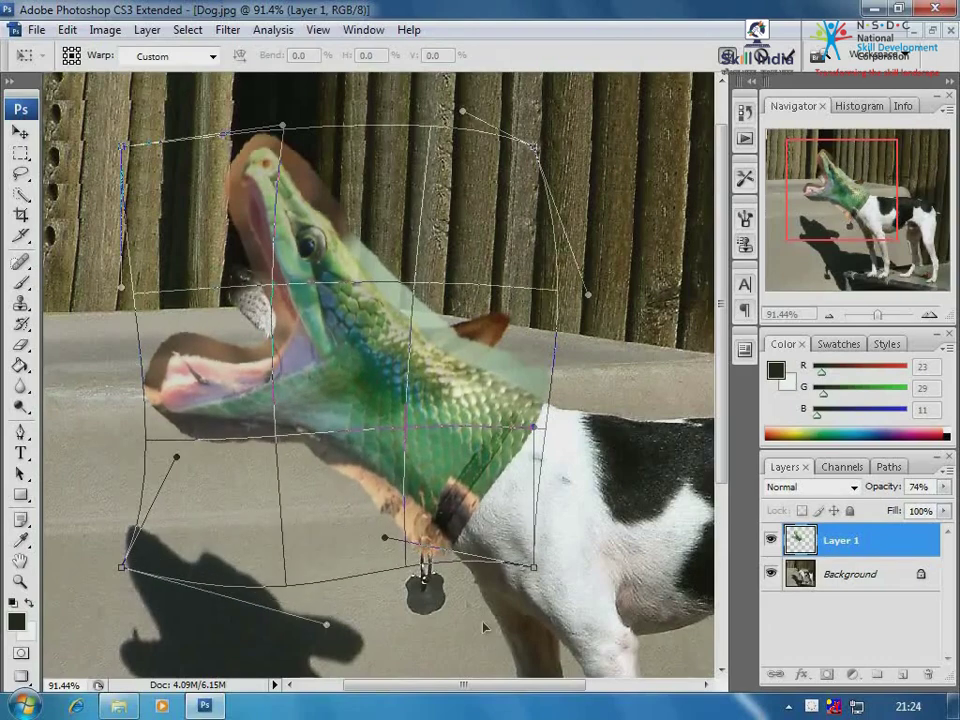
drag(393, 549, 374, 540)
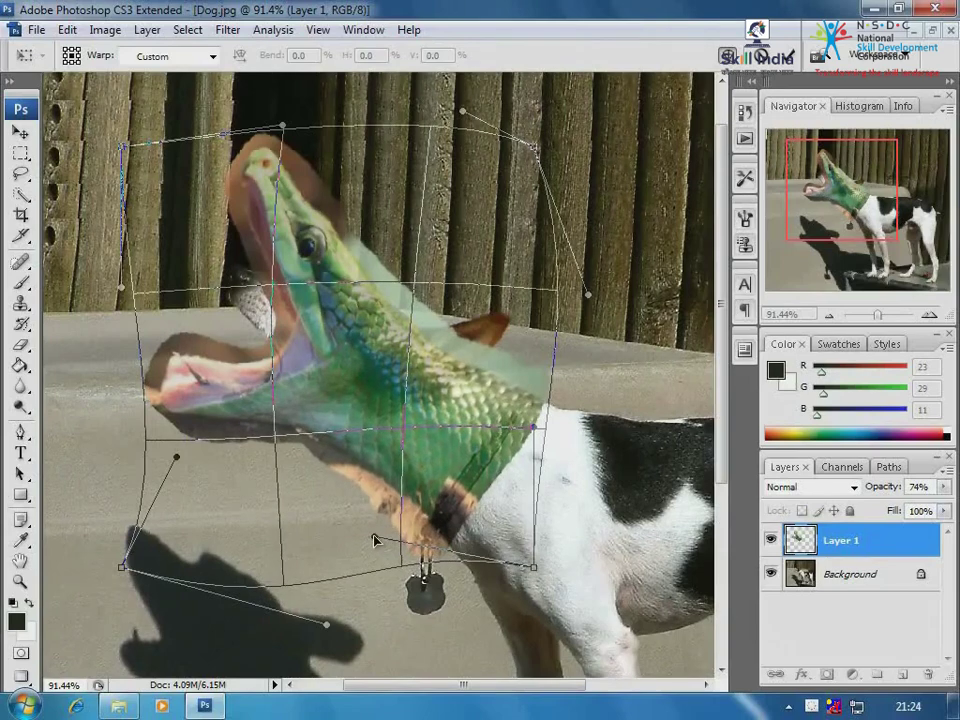
mouse_move(463, 116)
mouse_down()
mouse_move(457, 68)
mouse_move(456, 97)
mouse_up()
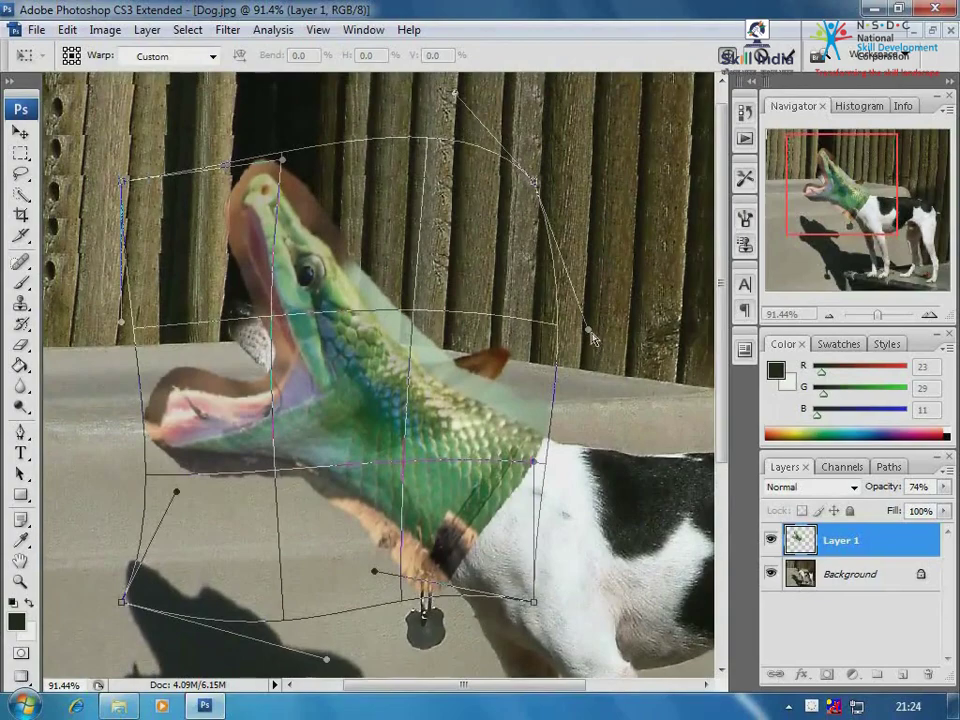
mouse_move(593, 338)
mouse_down()
mouse_move(598, 272)
mouse_move(600, 344)
mouse_move(604, 333)
mouse_up()
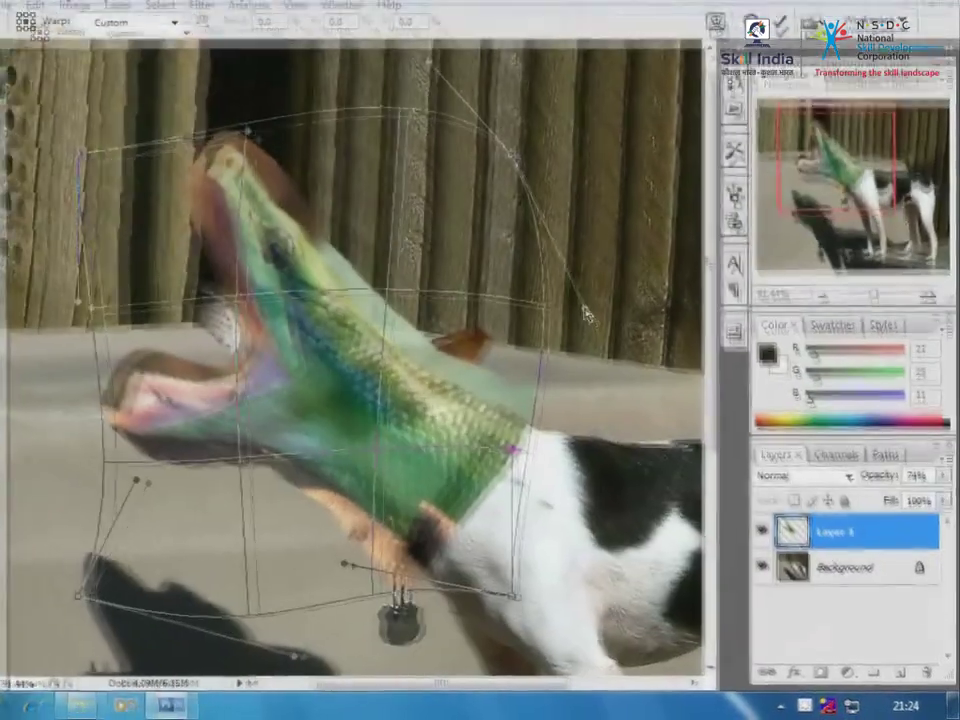
key(Return)
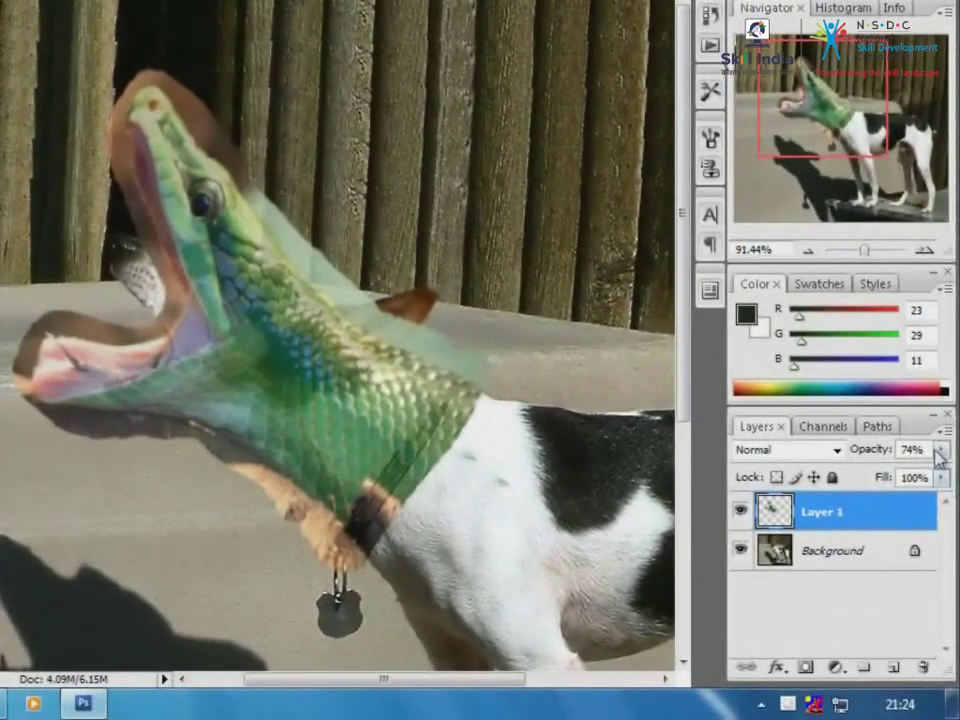
Restore Layer 1's opacity to 100% and rename the layer Snake.
drag(940, 452, 944, 474)
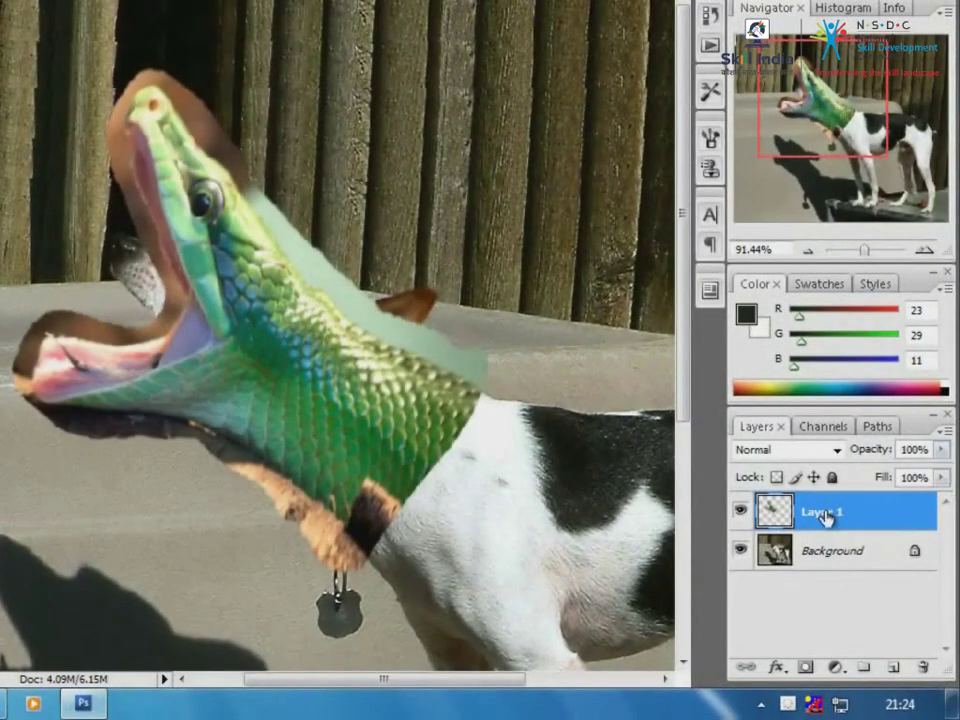
double_click(823, 513)
key(Return)
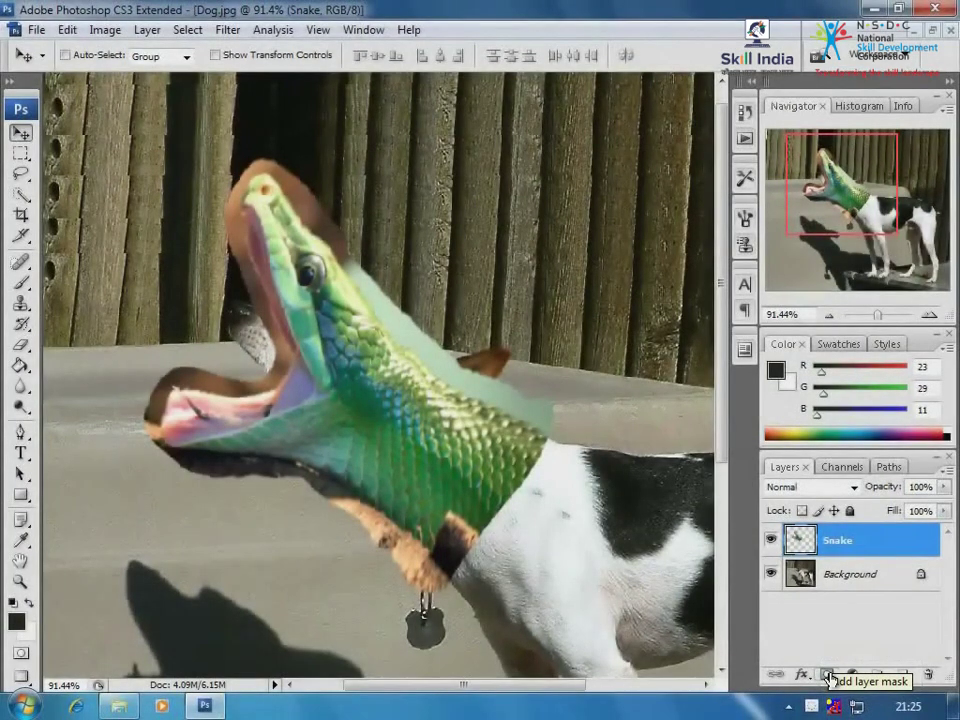
Add a layer mask to the Snake layer and set up a soft 13 px Brush with 81% opacity and 74% flow.
click(829, 677)
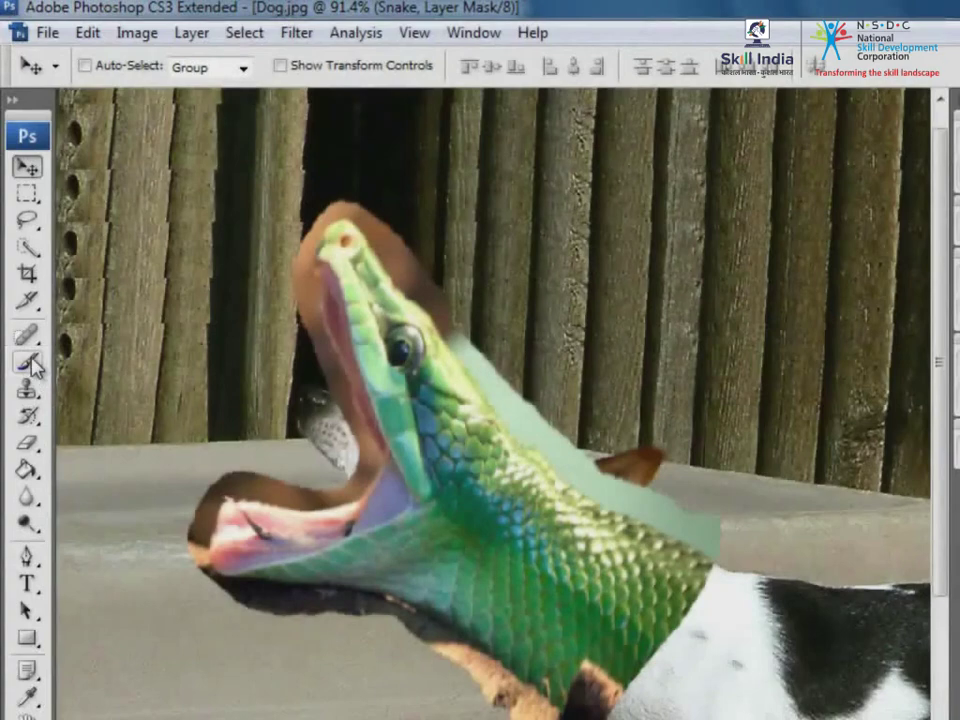
click(31, 362)
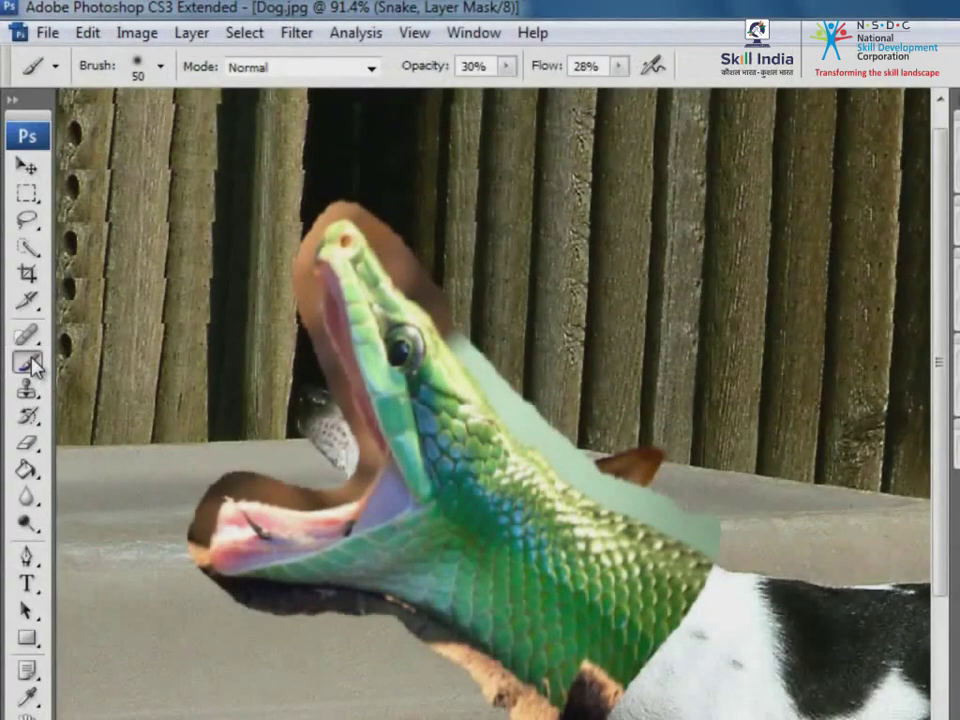
drag(231, 163, 540, 439)
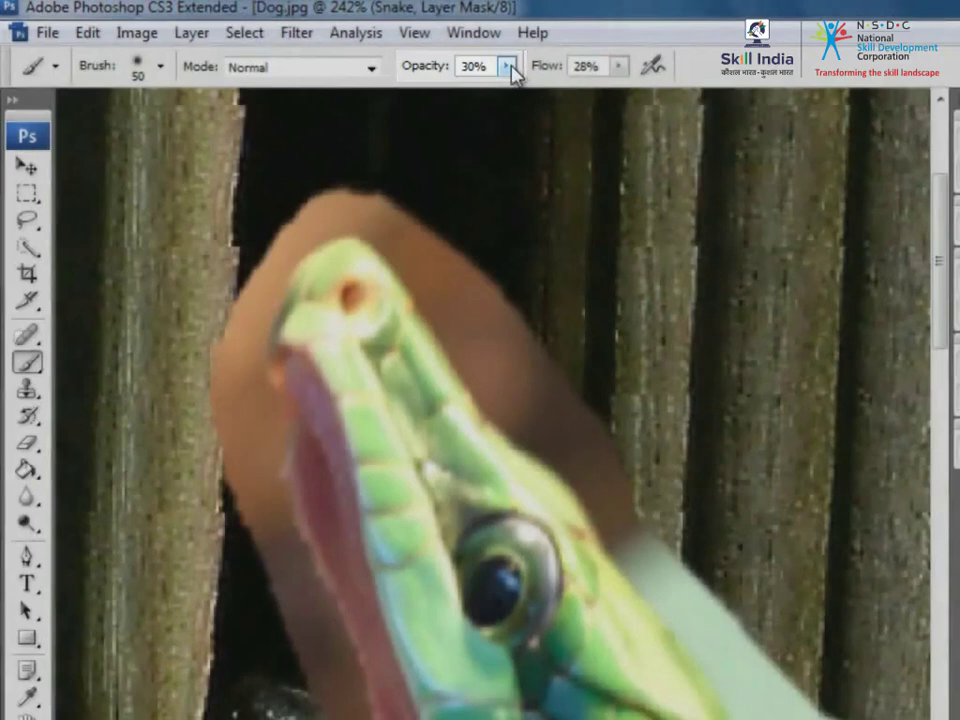
click(509, 67)
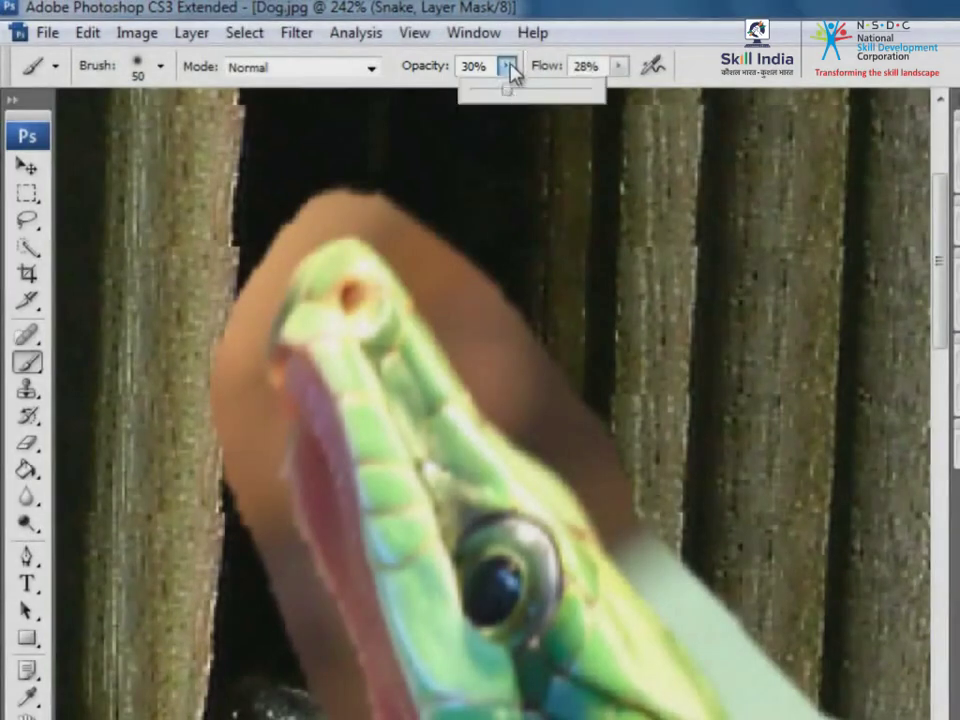
drag(509, 94, 676, 93)
click(619, 67)
click(160, 67)
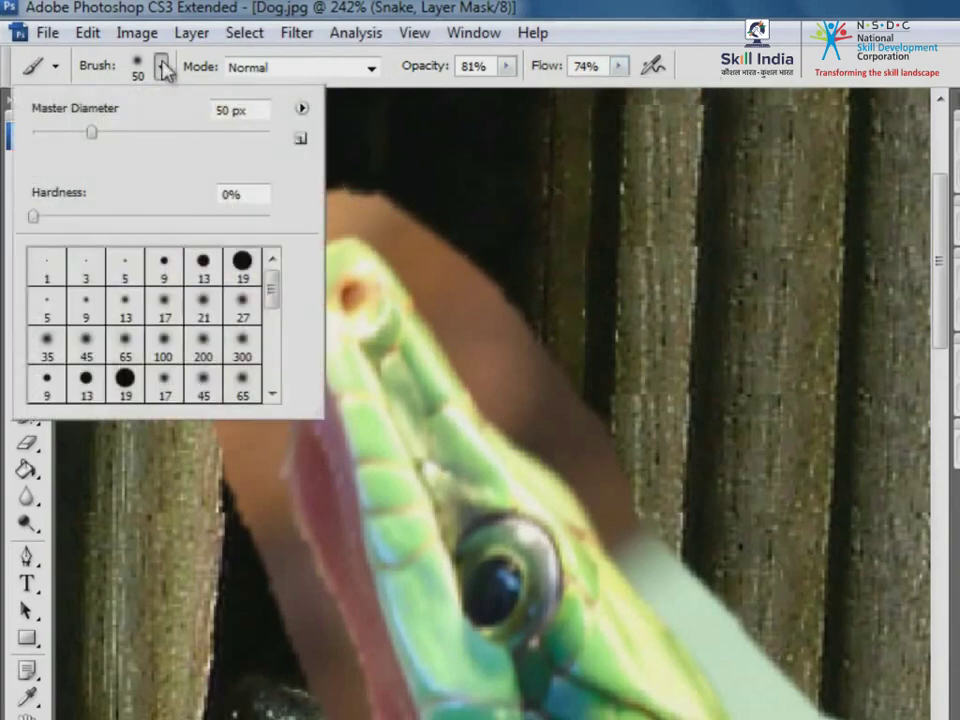
click(124, 314)
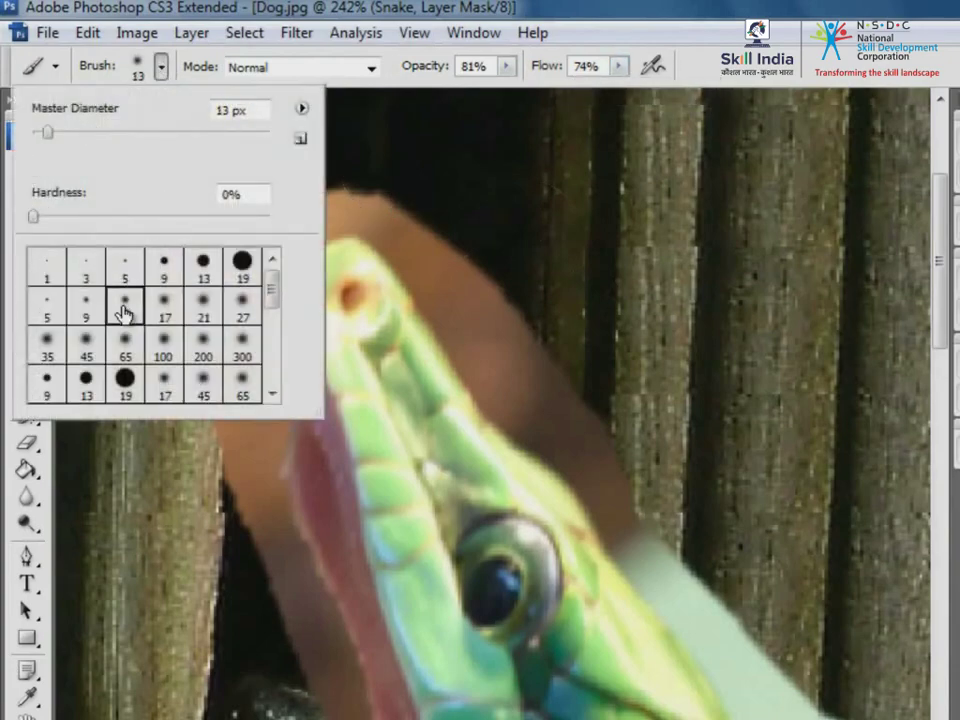
click(490, 282)
Reduce the brush to 6 px and paint black on the Snake mask along the head's upper outline, from the snout to the eye.
mouse_move(343, 180)
mouse_down()
mouse_move(426, 289)
mouse_move(349, 221)
mouse_move(387, 292)
mouse_up()
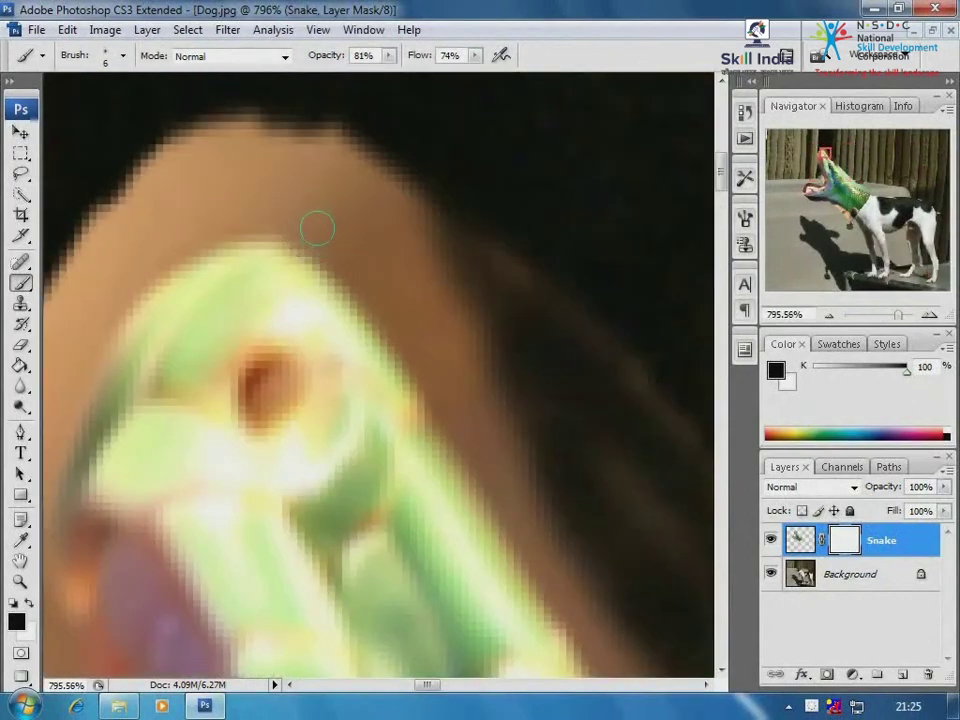
mouse_move(255, 205)
mouse_down()
mouse_move(290, 220)
mouse_move(505, 455)
mouse_move(376, 300)
mouse_move(450, 418)
mouse_up()
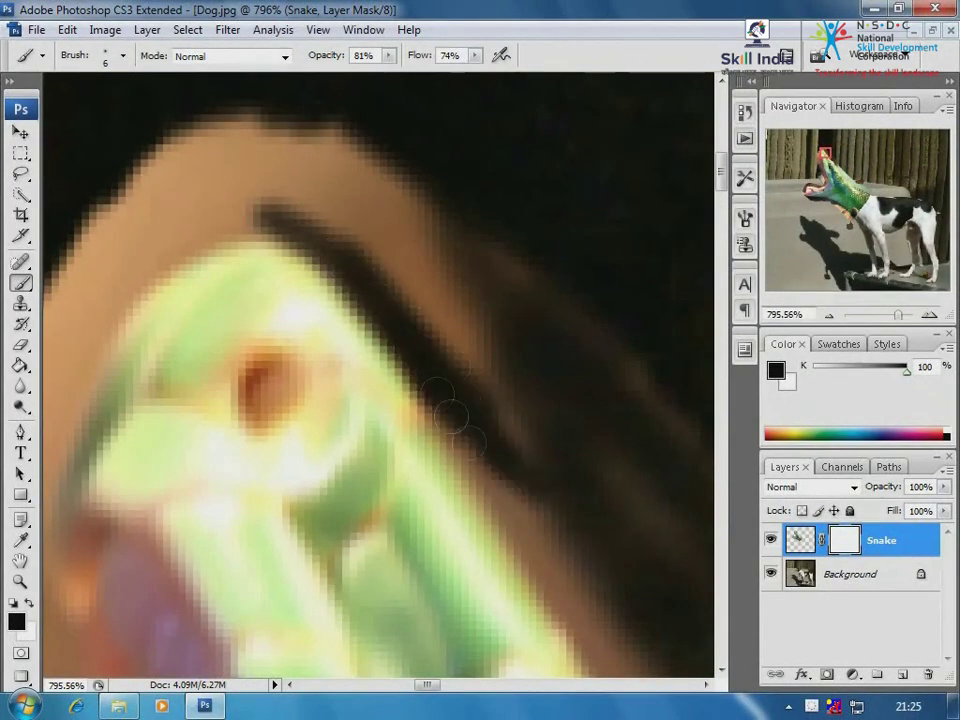
key(space)
drag(550, 450, 392, 182)
mouse_move(246, 128)
mouse_down()
mouse_move(364, 259)
mouse_move(412, 350)
mouse_up()
drag(543, 376, 452, 260)
mouse_move(310, 183)
mouse_down()
mouse_move(324, 214)
mouse_move(521, 409)
mouse_move(334, 150)
mouse_move(518, 450)
mouse_up()
key(space)
key(space)
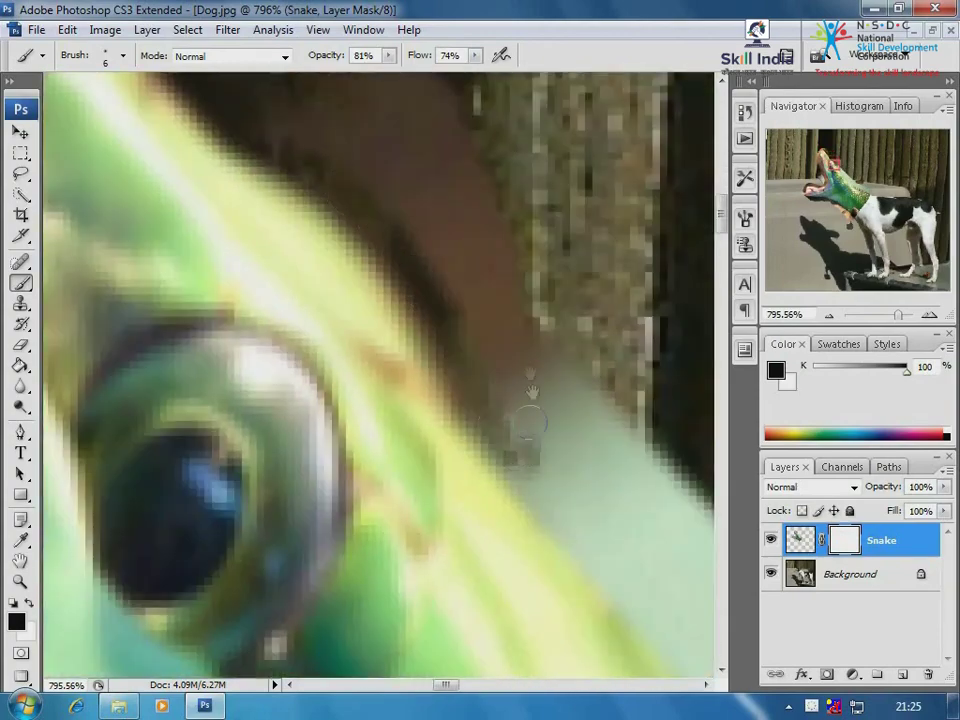
drag(525, 390, 420, 242)
drag(384, 287, 574, 519)
key(space)
mouse_move(505, 408)
mouse_down()
mouse_move(365, 232)
mouse_move(553, 489)
mouse_up()
drag(285, 165, 366, 279)
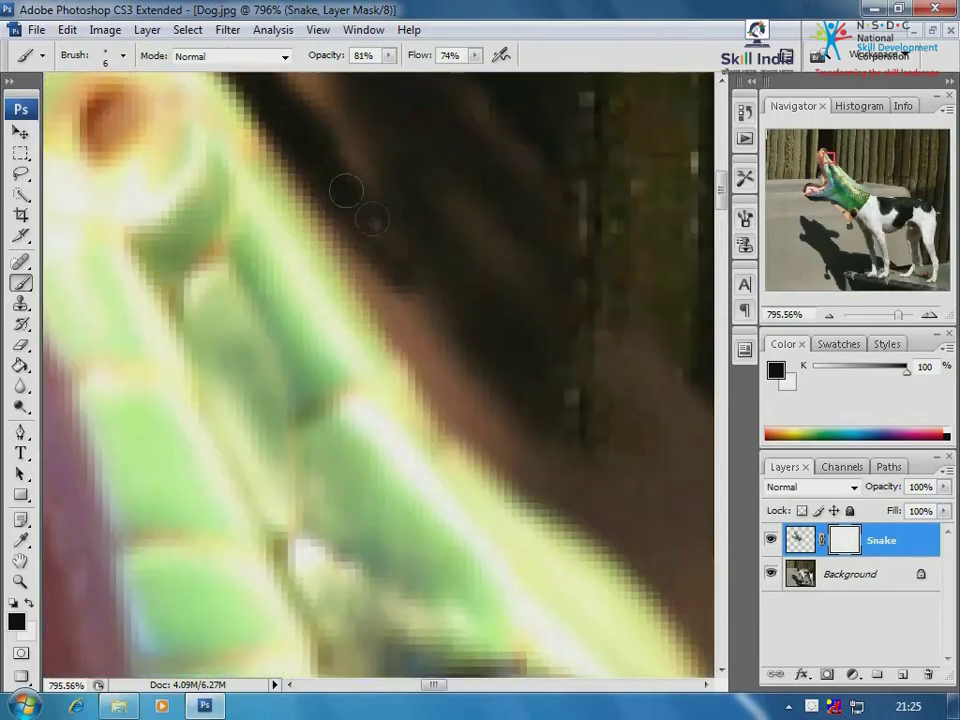
Continue masking the leftover backdrop along the snake's upper outline, from behind the nostril past the eye and down the nape.
mouse_move(255, 146)
mouse_down()
mouse_move(437, 364)
mouse_move(364, 223)
mouse_move(456, 377)
mouse_up()
key(space)
key(space)
drag(550, 390, 338, 154)
mouse_move(250, 130)
mouse_down()
mouse_move(399, 253)
mouse_move(510, 450)
mouse_up()
key(space)
drag(529, 377, 418, 263)
mouse_move(276, 210)
mouse_down()
mouse_move(369, 279)
mouse_move(588, 530)
mouse_up()
key(space)
drag(596, 430, 460, 239)
mouse_move(340, 218)
mouse_down()
mouse_move(388, 300)
mouse_move(556, 489)
mouse_up()
mouse_move(247, 115)
mouse_down()
mouse_move(313, 216)
mouse_move(455, 335)
mouse_up()
mouse_move(396, 293)
mouse_down()
mouse_move(474, 432)
mouse_move(586, 569)
mouse_up()
key(space)
mouse_move(576, 496)
mouse_down()
mouse_move(452, 296)
mouse_move(545, 494)
mouse_move(592, 545)
mouse_up()
key(space)
mouse_move(572, 510)
mouse_down()
mouse_move(327, 245)
mouse_move(580, 464)
mouse_move(415, 250)
mouse_up()
key(space)
mouse_move(319, 161)
mouse_down()
mouse_move(570, 435)
mouse_move(297, 235)
mouse_move(606, 392)
mouse_move(268, 227)
mouse_move(579, 388)
mouse_move(188, 263)
mouse_move(326, 317)
mouse_move(469, 424)
mouse_up()
key(space)
key(space)
Mask out the pale green fringe along the back of the snake's neck toward the dog's shoulder.
alt+click(205, 175)
alt+click(251, 243)
mouse_move(113, 400)
mouse_down()
mouse_move(140, 419)
mouse_move(387, 486)
mouse_move(301, 472)
mouse_move(420, 525)
mouse_up()
mouse_move(524, 572)
mouse_down()
mouse_move(142, 404)
mouse_move(561, 491)
mouse_move(343, 349)
mouse_move(282, 274)
mouse_up()
key(space)
key(space)
mouse_move(282, 274)
mouse_down()
mouse_move(306, 277)
mouse_move(466, 421)
mouse_up()
drag(505, 505, 232, 243)
mouse_move(321, 300)
mouse_down()
mouse_move(606, 561)
mouse_move(485, 510)
mouse_up()
key(space)
mouse_move(370, 385)
mouse_down()
mouse_move(212, 200)
mouse_move(402, 410)
mouse_up()
key(space)
drag(317, 298, 557, 514)
Paint black on the Snake mask with the 6 px brush along the snout's upper edge and around its tip.
mouse_move(555, 505)
mouse_down()
mouse_move(300, 238)
mouse_move(587, 446)
mouse_up()
key(space)
drag(468, 257, 591, 429)
key(space)
drag(343, 152, 625, 379)
drag(439, 167, 622, 321)
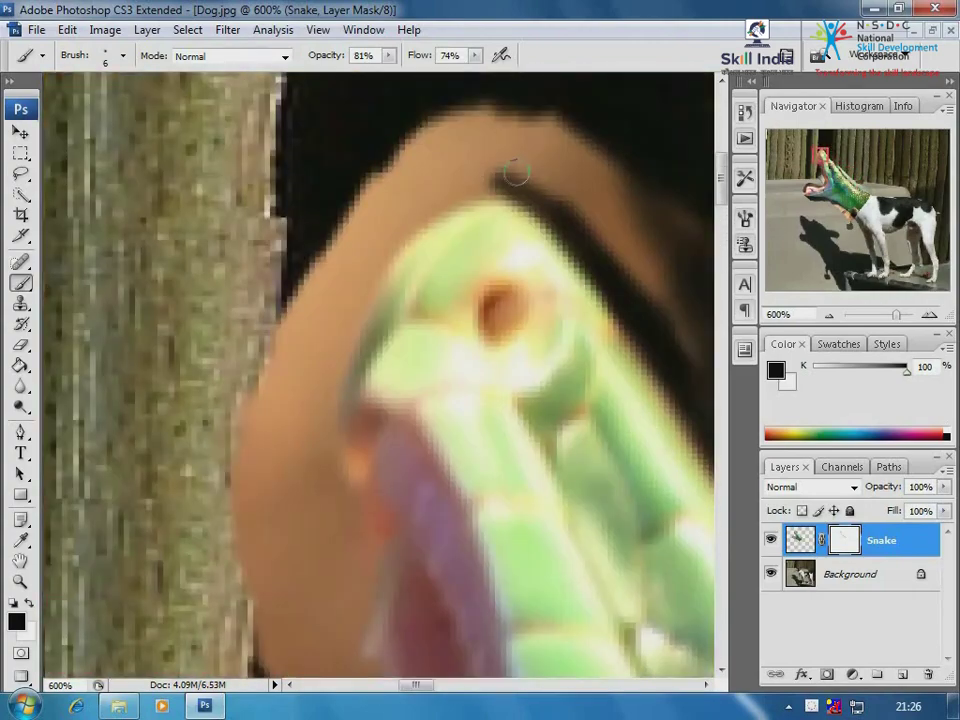
mouse_move(512, 174)
mouse_down()
mouse_move(390, 205)
mouse_move(440, 195)
mouse_move(367, 278)
mouse_move(349, 316)
mouse_up()
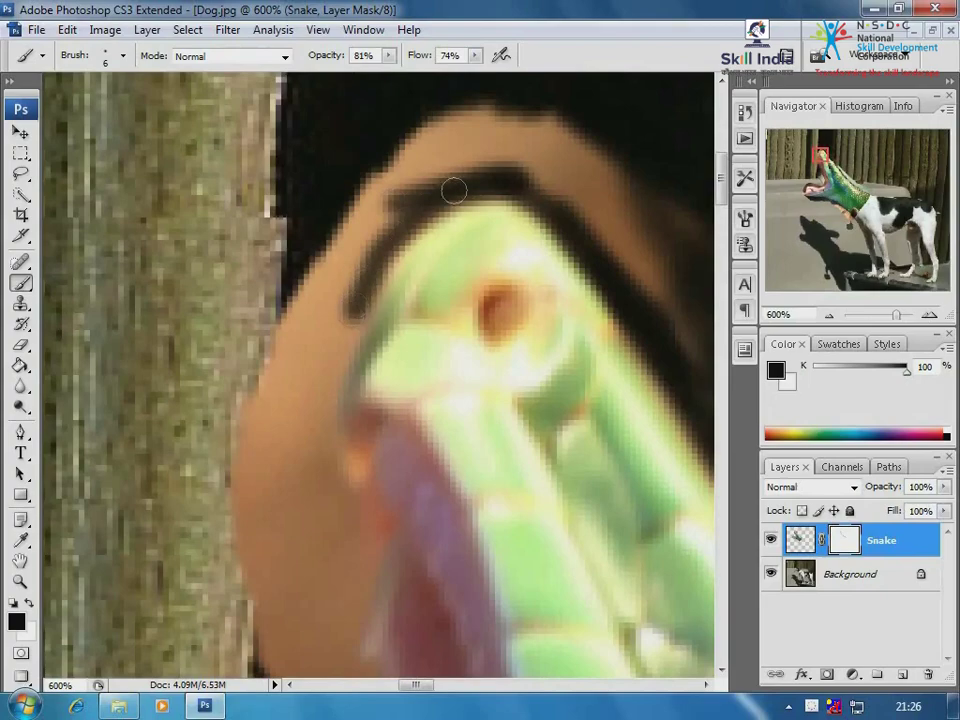
mouse_move(452, 191)
mouse_down()
mouse_move(354, 304)
mouse_move(311, 386)
mouse_up()
Mask down the front of the snout, then reduce the brush to 2 px and trace the upper lip's edge at the mouth opening.
key(space)
drag(420, 228, 510, 126)
mouse_move(488, 150)
mouse_down()
mouse_move(420, 236)
mouse_move(390, 353)
mouse_up()
drag(424, 284, 422, 367)
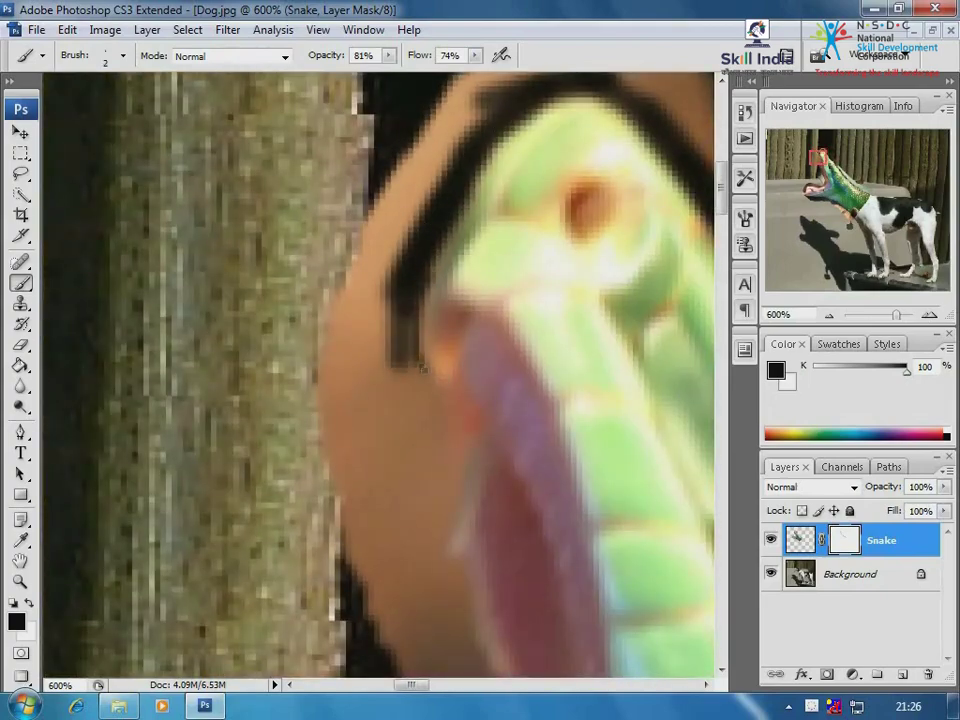
drag(466, 408, 431, 530)
key(space)
drag(438, 521, 464, 298)
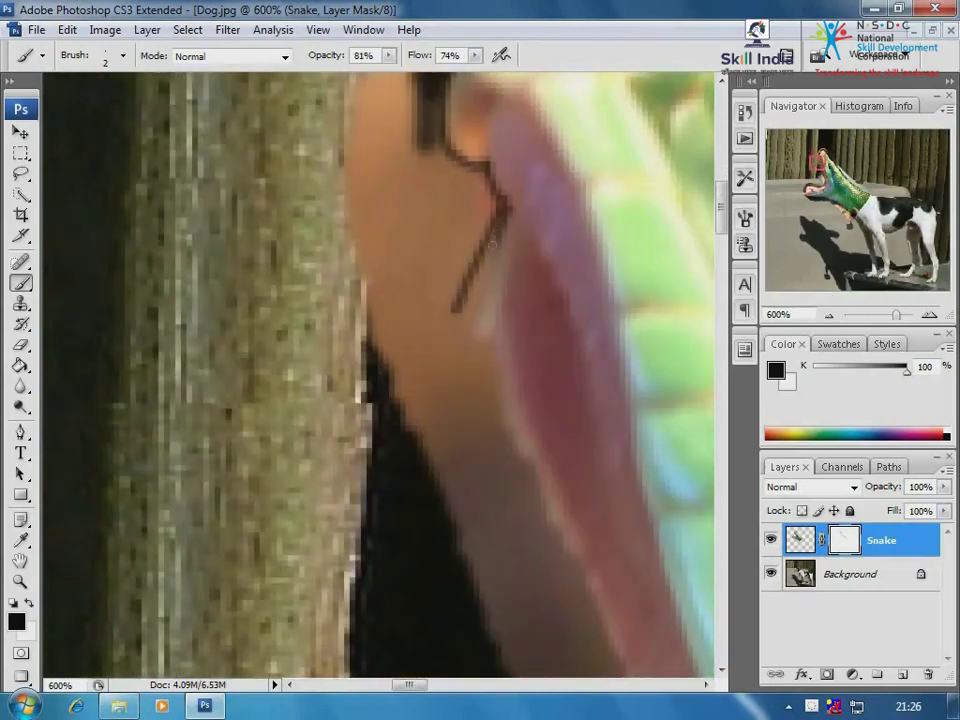
mouse_move(492, 242)
mouse_down()
mouse_move(480, 346)
mouse_move(491, 424)
mouse_move(459, 306)
mouse_move(456, 325)
mouse_up()
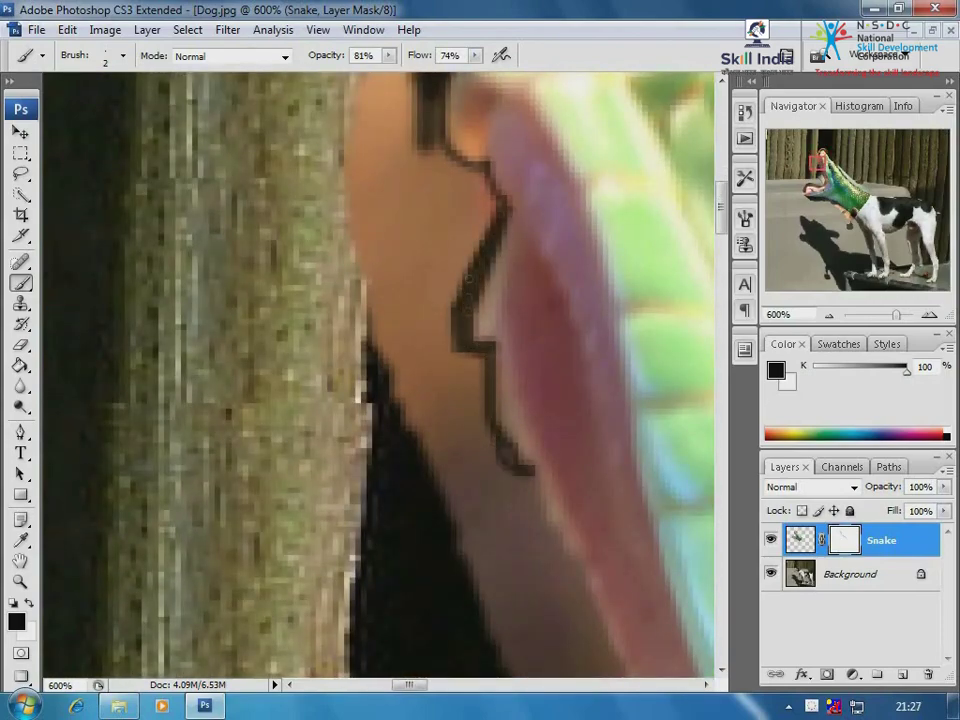
Continue the thin 2 px mask line along the inner edge of the upper jaw toward the corner of the mouth.
drag(502, 433, 402, 298)
drag(470, 421, 378, 343)
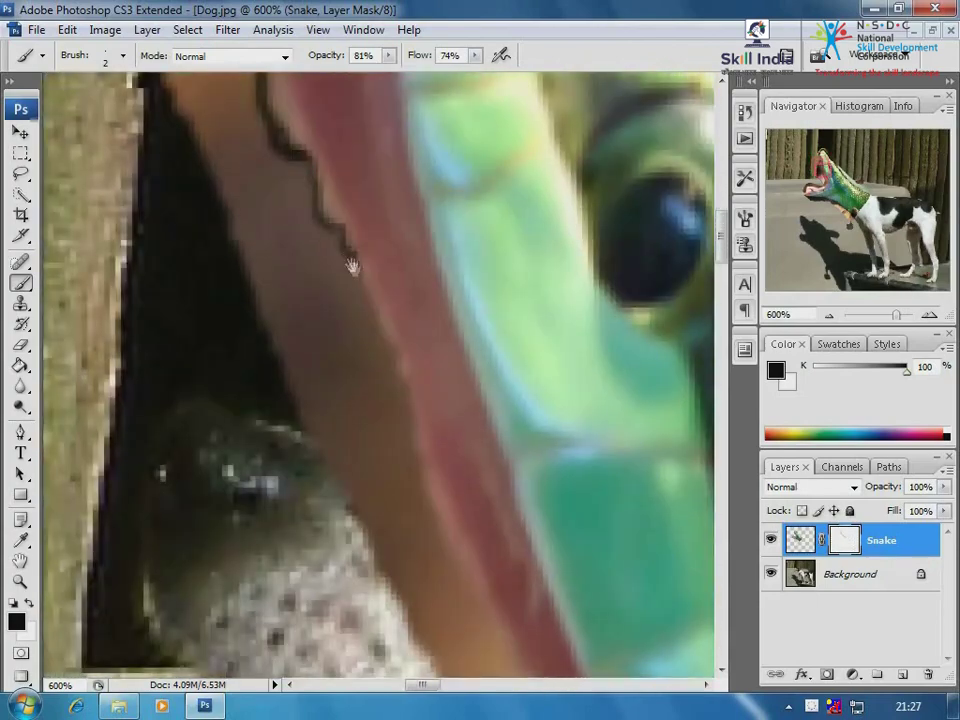
drag(405, 385, 417, 482)
mouse_move(415, 471)
mouse_down()
mouse_move(333, 259)
mouse_move(364, 302)
mouse_move(350, 279)
mouse_up()
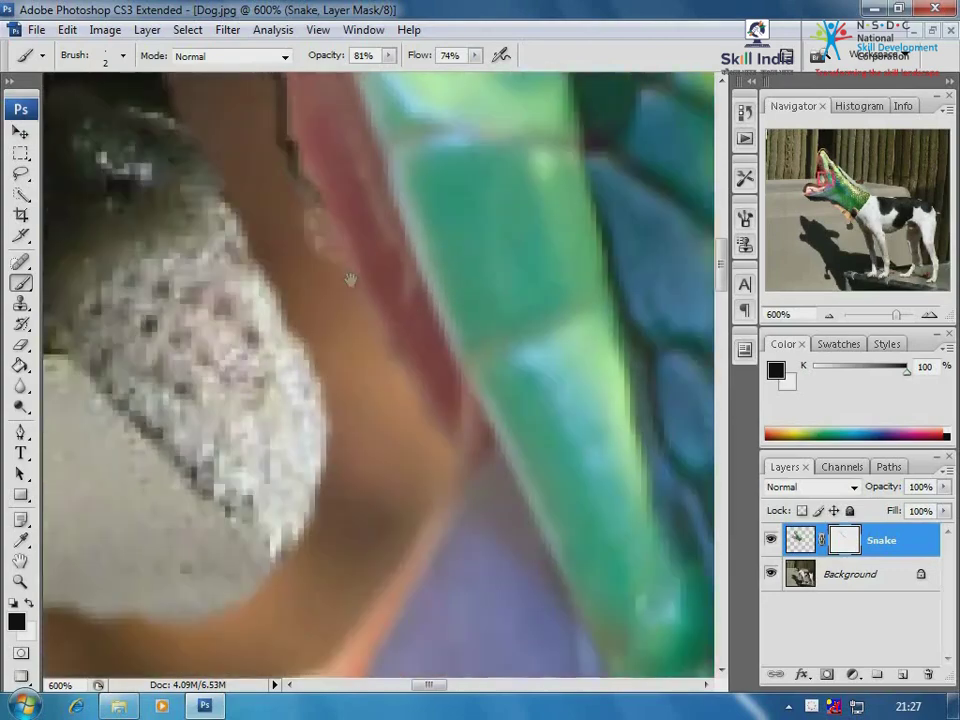
drag(434, 413, 388, 509)
mouse_move(236, 132)
mouse_down()
mouse_move(358, 381)
mouse_move(364, 341)
mouse_up()
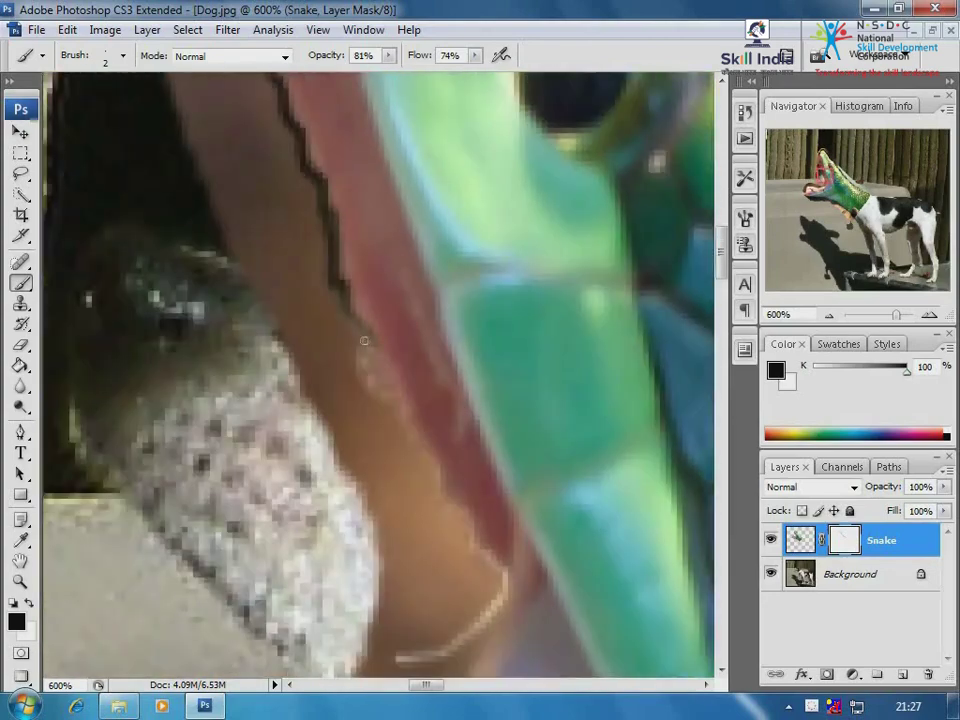
Mask along the corner of the mouth and the upper edge of the lower jaw, enlarging the brush to 6 px.
drag(491, 559, 503, 588)
mouse_move(462, 565)
mouse_down()
mouse_move(455, 140)
mouse_move(440, 262)
mouse_move(377, 348)
mouse_up()
drag(479, 218, 436, 272)
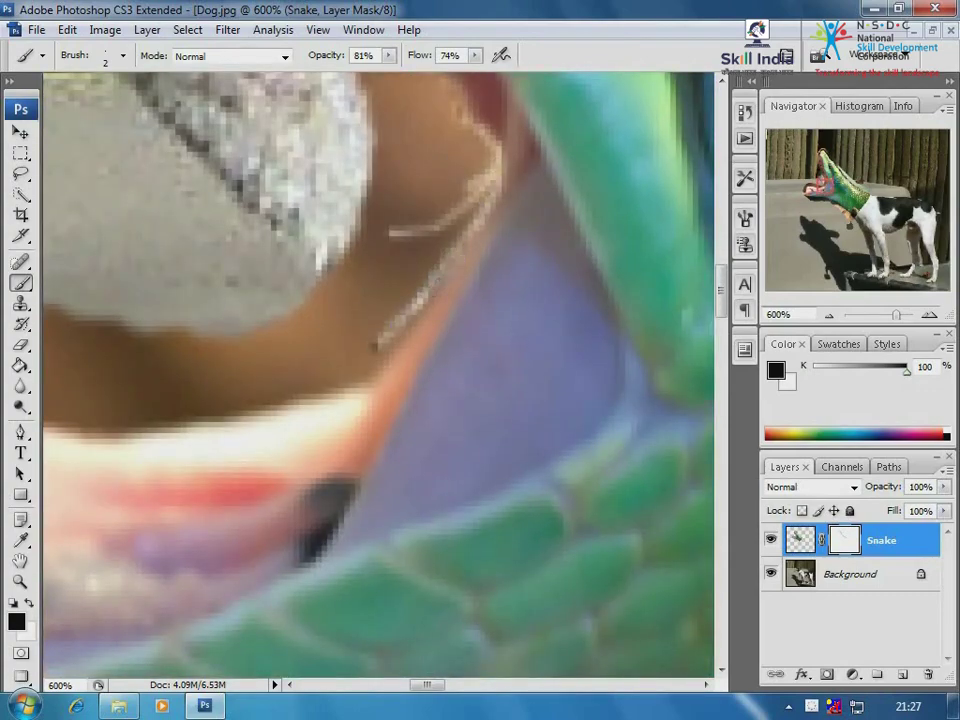
mouse_move(377, 356)
mouse_down()
mouse_move(632, 318)
mouse_move(430, 362)
mouse_move(230, 360)
mouse_move(545, 369)
mouse_up()
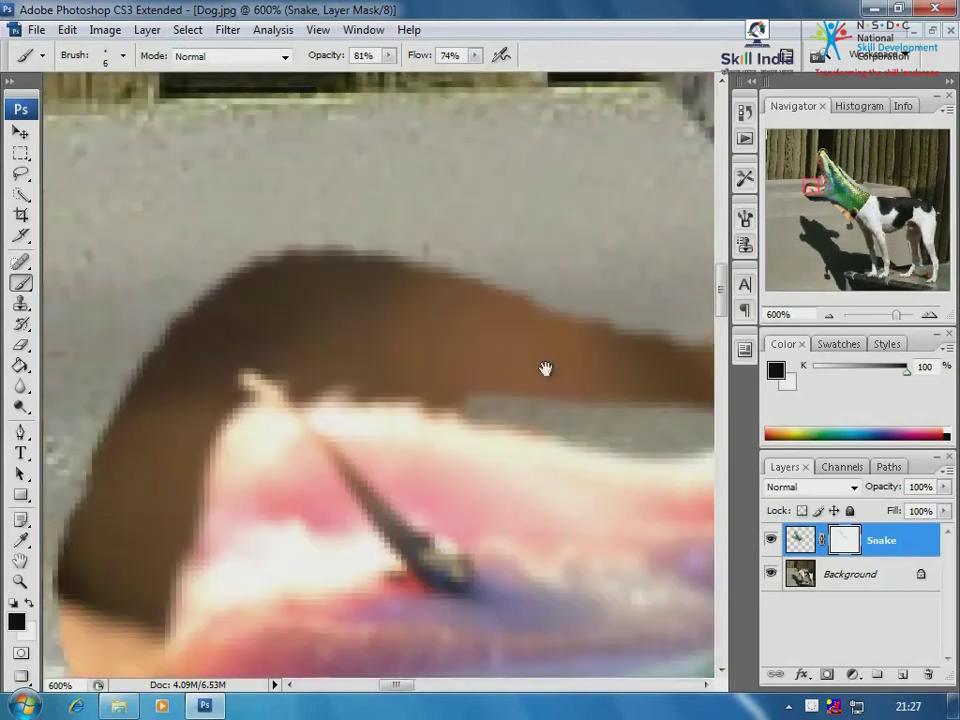
mouse_move(443, 399)
mouse_down()
mouse_move(279, 369)
mouse_move(225, 337)
mouse_move(440, 385)
mouse_up()
Hide the Background layer and mask a line around the lower jaw's tip and along its underside.
click(770, 577)
mouse_move(317, 364)
mouse_down()
mouse_move(182, 321)
mouse_move(223, 381)
mouse_move(206, 430)
mouse_move(297, 301)
mouse_up()
mouse_move(293, 318)
mouse_down()
mouse_move(243, 494)
mouse_move(228, 594)
mouse_up()
mouse_move(230, 570)
mouse_down()
mouse_move(260, 334)
mouse_move(290, 388)
mouse_move(400, 430)
mouse_move(545, 410)
mouse_up()
mouse_move(392, 432)
mouse_down()
mouse_move(490, 420)
mouse_move(649, 377)
mouse_move(160, 399)
mouse_move(407, 381)
mouse_move(409, 371)
mouse_up()
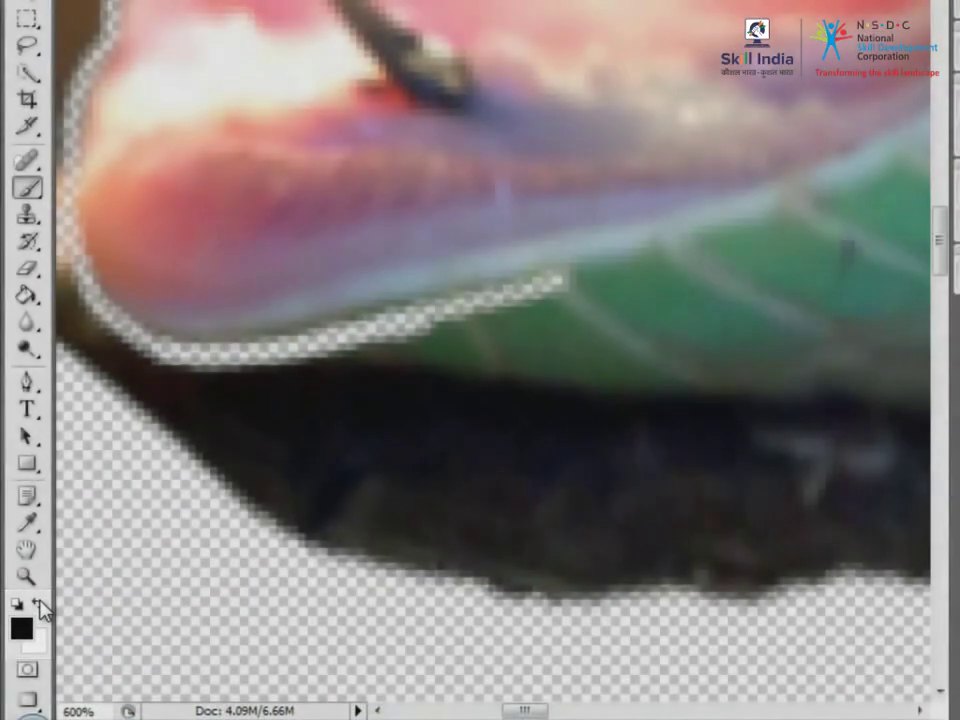
Paint white on the mask to restore the hidden scales under the lower jaw, and switch back to black.
click(39, 605)
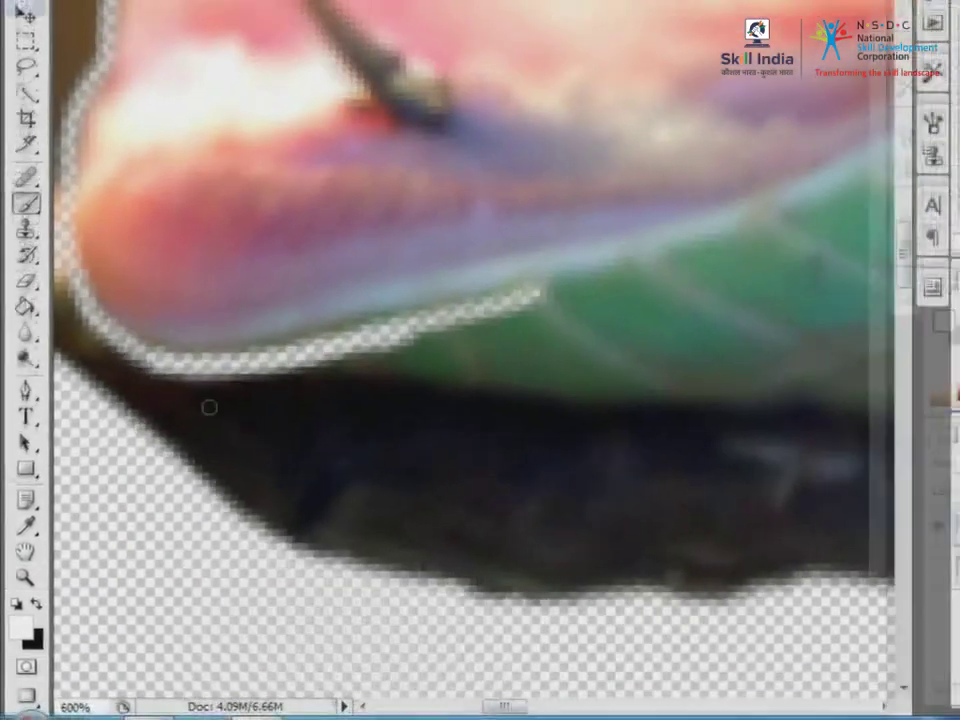
mouse_move(178, 392)
mouse_down()
mouse_move(390, 386)
mouse_move(459, 349)
mouse_move(330, 380)
mouse_move(420, 357)
mouse_move(338, 375)
mouse_up()
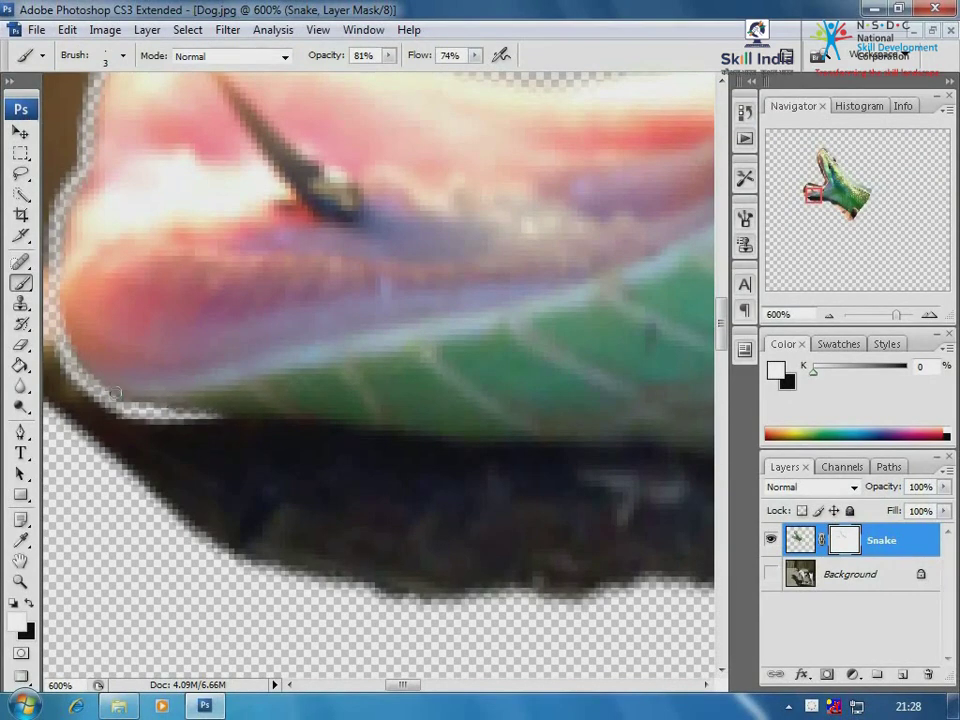
click(29, 603)
Mask a thin line with the 3 px brush between the lower jaw's underside and the dark backdrop.
mouse_move(186, 426)
mouse_down()
mouse_move(574, 440)
mouse_move(617, 432)
mouse_move(240, 400)
mouse_up()
mouse_move(258, 414)
mouse_down()
mouse_move(373, 435)
mouse_move(528, 492)
mouse_up()
drag(416, 453, 612, 502)
key(space)
mouse_move(485, 432)
mouse_down()
mouse_move(229, 186)
mouse_move(170, 168)
mouse_up()
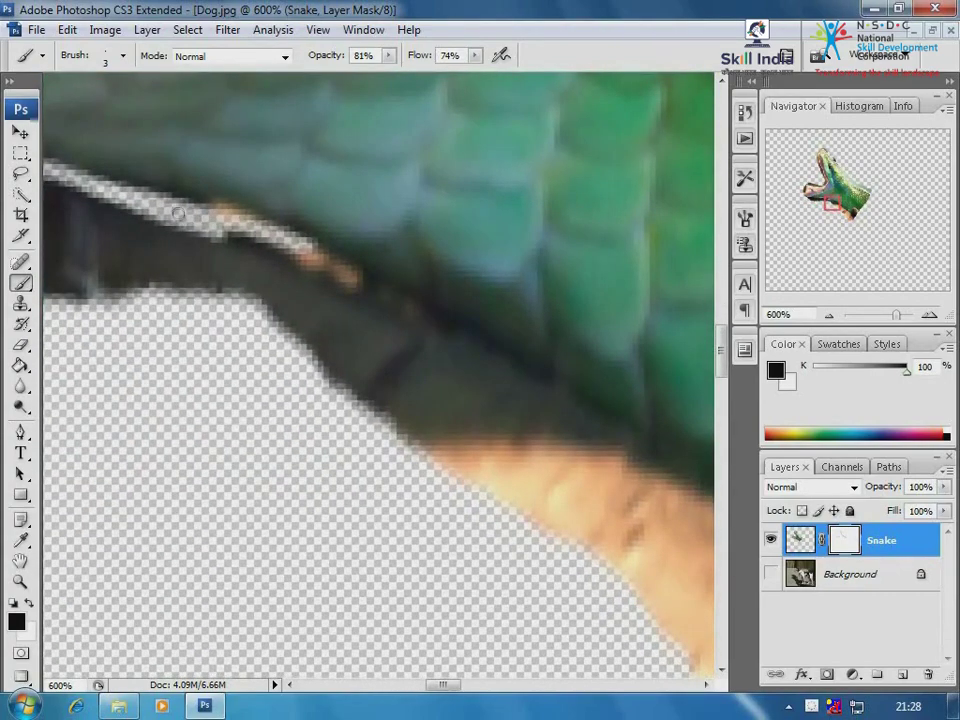
Extend the 3 px mask line along the throat, separating the scales from the tan branch down to the neck's cut edge.
mouse_move(178, 213)
mouse_down()
mouse_move(230, 215)
mouse_move(381, 288)
mouse_move(571, 402)
mouse_move(229, 218)
mouse_move(372, 285)
mouse_move(518, 400)
mouse_move(590, 463)
mouse_move(399, 340)
mouse_move(505, 415)
mouse_move(615, 525)
mouse_up()
drag(430, 355, 558, 498)
mouse_move(590, 500)
mouse_down()
mouse_move(431, 392)
mouse_move(204, 264)
mouse_move(388, 454)
mouse_up()
mouse_move(388, 454)
mouse_down()
mouse_move(214, 268)
mouse_move(137, 208)
mouse_up()
drag(137, 208, 369, 447)
drag(113, 292, 510, 417)
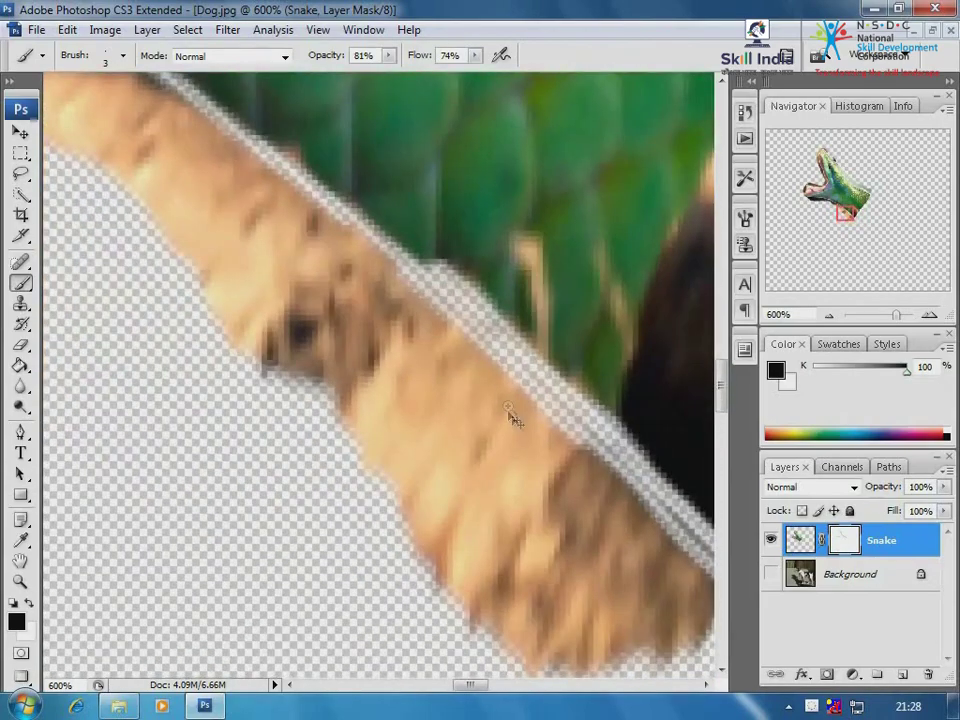
Set the brush to 20 px, 93% opacity and 88% flow, and mask out the tan branch beneath the neck.
alt+click(510, 408)
alt+click(510, 405)
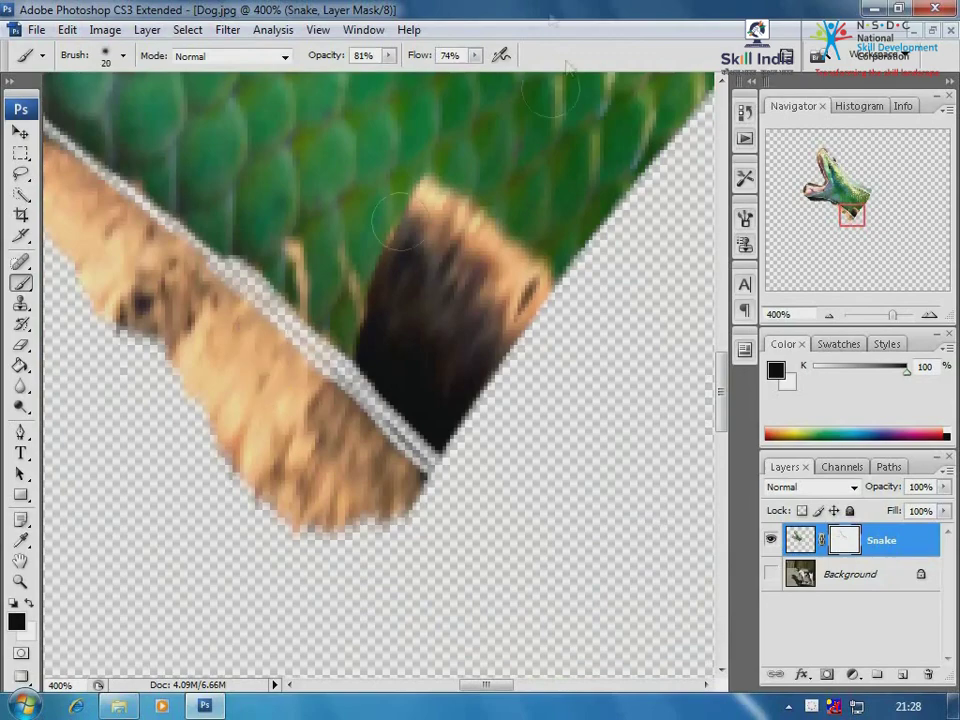
drag(388, 58, 402, 75)
click(475, 56)
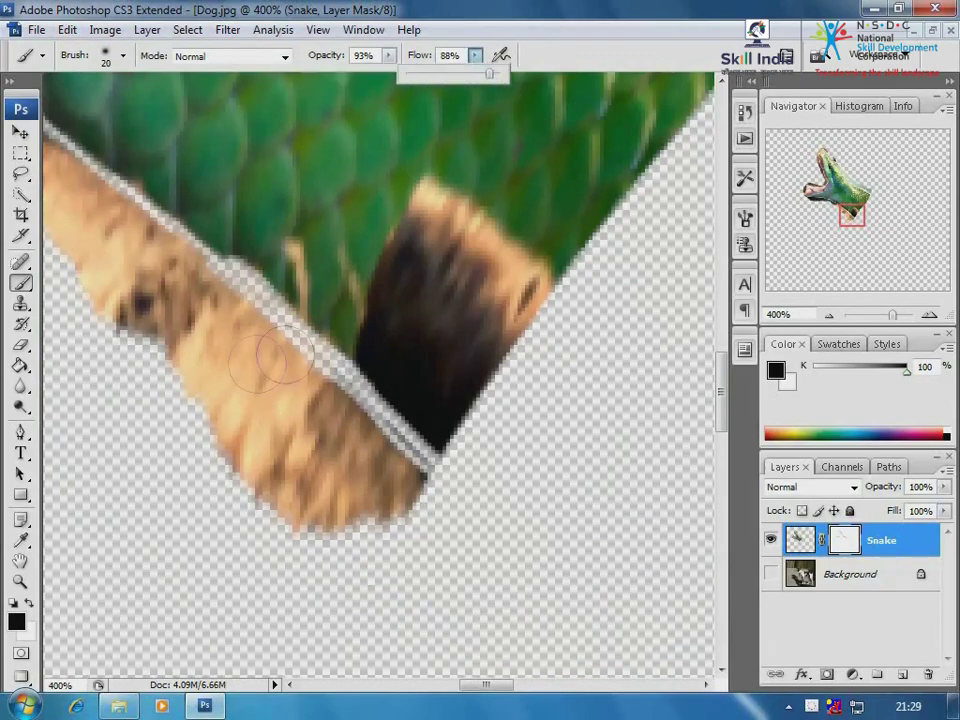
mouse_move(286, 355)
mouse_down()
mouse_move(264, 345)
mouse_move(398, 488)
mouse_move(298, 489)
mouse_move(245, 465)
mouse_up()
mouse_move(157, 338)
mouse_down()
mouse_move(200, 376)
mouse_move(560, 550)
mouse_up()
mouse_move(525, 470)
mouse_down()
mouse_move(606, 535)
mouse_move(501, 446)
mouse_move(540, 463)
mouse_move(472, 500)
mouse_up()
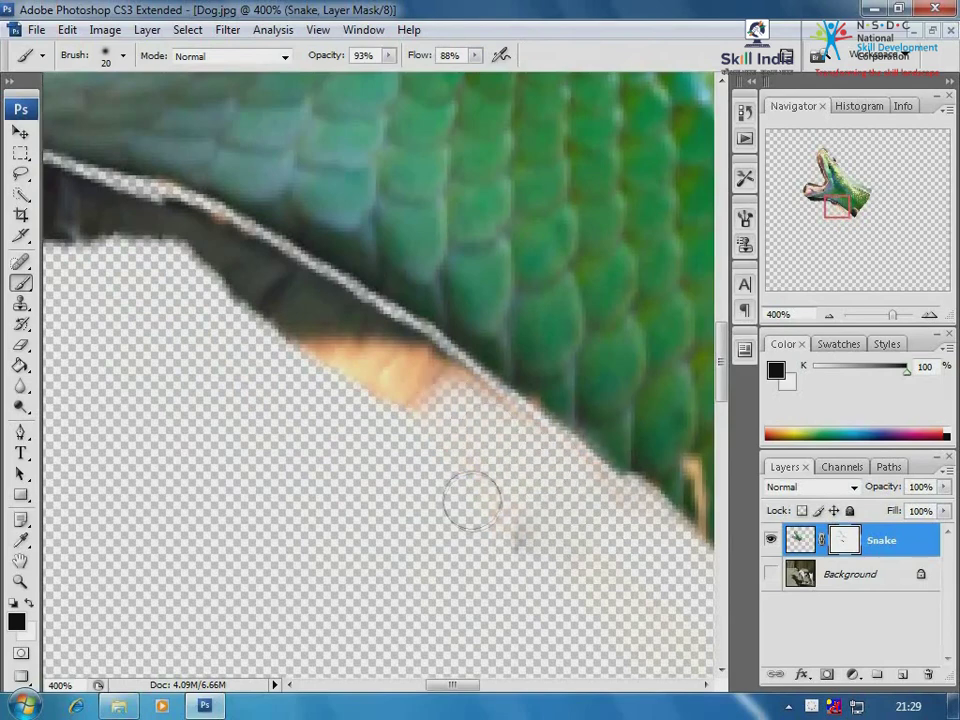
Reduce the brush to 9 px and mask out the remaining branch and dark backdrop under the throat and lower jaw.
key(bracketleft)
key(bracketleft)
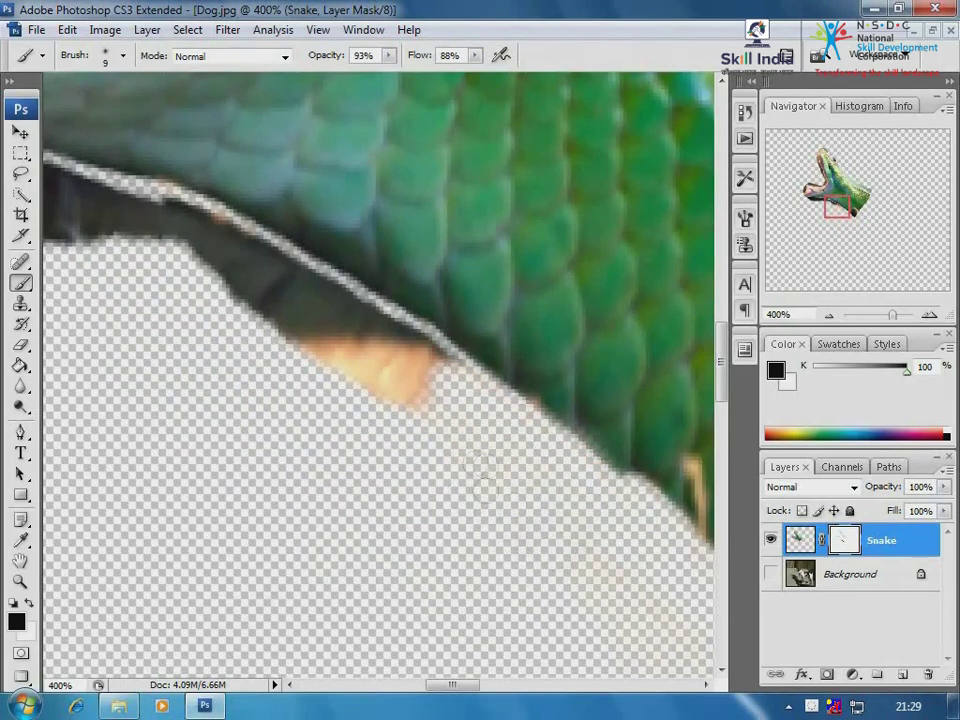
mouse_move(360, 360)
mouse_down()
mouse_move(275, 245)
mouse_move(125, 158)
mouse_move(300, 320)
mouse_move(505, 462)
mouse_move(422, 330)
mouse_up()
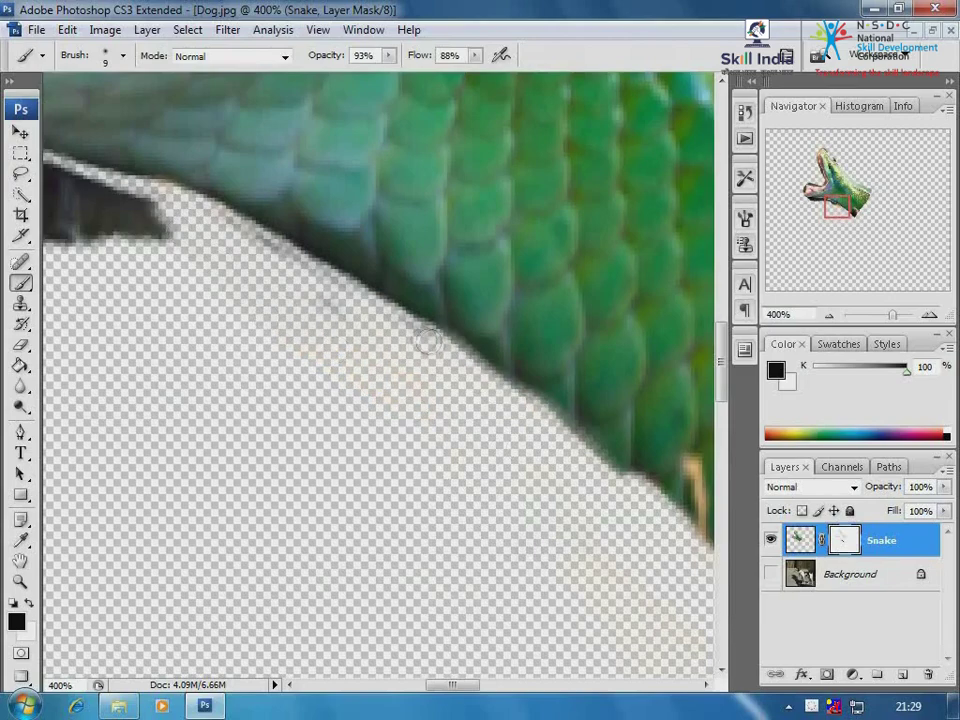
mouse_move(303, 369)
mouse_down()
mouse_move(446, 478)
mouse_move(526, 522)
mouse_up()
mouse_move(403, 377)
mouse_down()
mouse_move(190, 330)
mouse_move(120, 335)
mouse_move(633, 404)
mouse_up()
mouse_move(269, 355)
mouse_down()
mouse_move(185, 325)
mouse_move(248, 378)
mouse_move(330, 414)
mouse_move(337, 383)
mouse_move(227, 412)
mouse_move(562, 470)
mouse_move(460, 398)
mouse_move(286, 345)
mouse_move(467, 377)
mouse_up()
Mask out the backdrop around the lower jaw's tip and the brown strip above the lower jaw.
drag(207, 422, 305, 553)
mouse_move(315, 205)
mouse_down()
mouse_move(274, 348)
mouse_move(283, 437)
mouse_move(206, 418)
mouse_move(196, 370)
mouse_up()
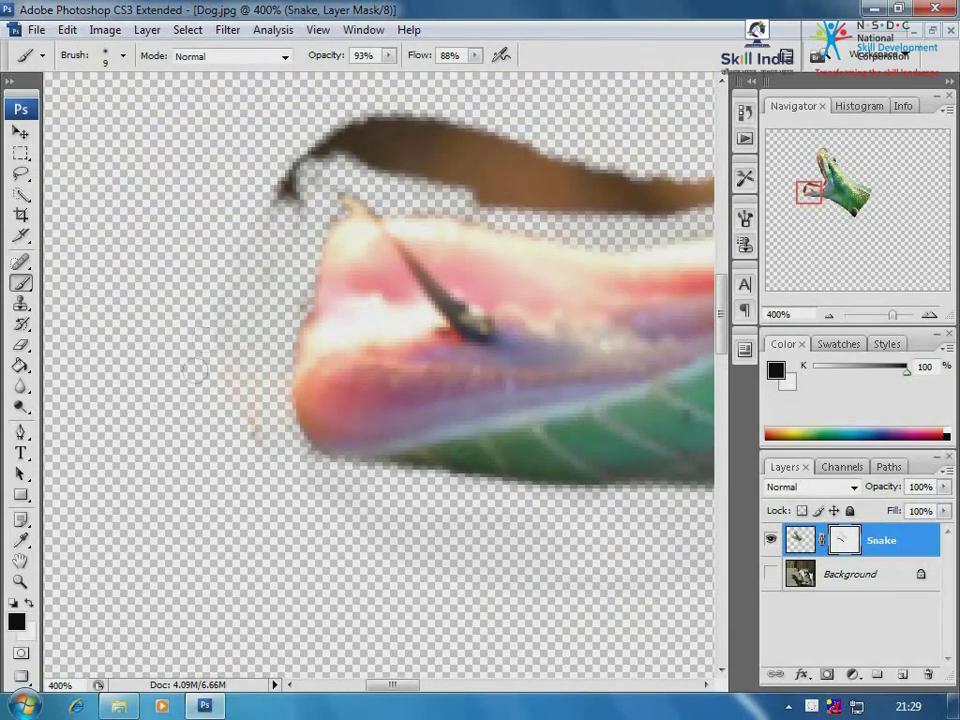
mouse_move(175, 248)
mouse_down()
mouse_move(215, 165)
mouse_move(300, 105)
mouse_move(284, 147)
mouse_move(375, 110)
mouse_move(355, 92)
mouse_move(420, 150)
mouse_move(525, 150)
mouse_up()
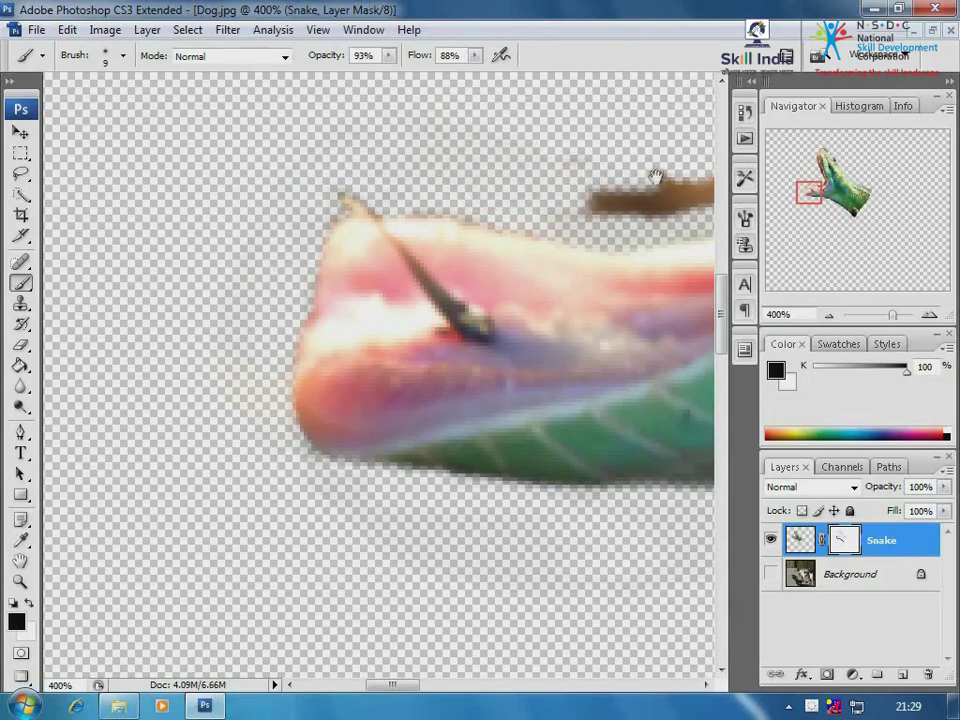
drag(655, 177, 415, 180)
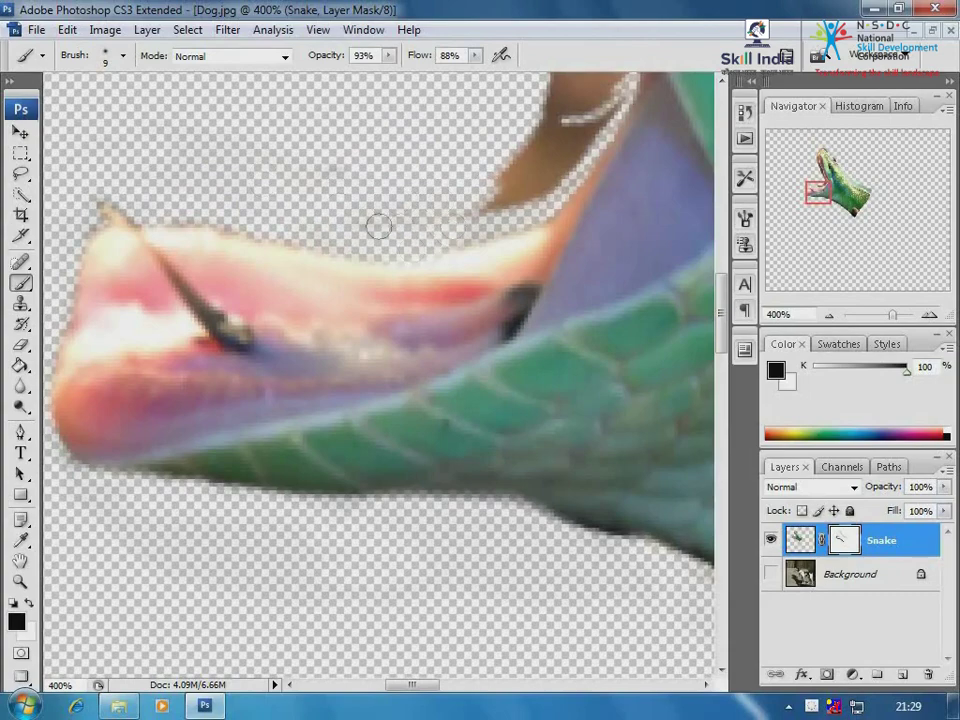
Mask out the brown backdrop inside the open mouth, from the mouth corner along the upper jaw and around the snout.
mouse_move(357, 155)
mouse_down()
mouse_move(296, 341)
mouse_move(267, 368)
mouse_up()
mouse_move(432, 133)
mouse_down()
mouse_move(511, 268)
mouse_move(477, 353)
mouse_move(518, 313)
mouse_move(363, 440)
mouse_move(466, 283)
mouse_move(522, 278)
mouse_move(420, 380)
mouse_move(487, 228)
mouse_move(518, 280)
mouse_move(457, 238)
mouse_move(461, 309)
mouse_move(410, 140)
mouse_up()
drag(427, 284, 452, 424)
right_click(452, 424)
click(420, 330)
drag(373, 253, 405, 382)
mouse_move(380, 210)
mouse_down()
mouse_move(460, 376)
mouse_move(385, 160)
mouse_move(392, 225)
mouse_move(450, 289)
mouse_move(497, 402)
mouse_move(478, 643)
mouse_move(486, 662)
mouse_up()
mouse_move(441, 371)
mouse_down()
mouse_move(494, 406)
mouse_move(466, 549)
mouse_move(492, 568)
mouse_move(503, 563)
mouse_move(433, 382)
mouse_move(445, 453)
mouse_move(439, 404)
mouse_move(466, 414)
mouse_move(478, 613)
mouse_up()
mouse_move(500, 657)
mouse_down()
mouse_move(428, 402)
mouse_move(434, 339)
mouse_move(408, 374)
mouse_move(530, 173)
mouse_move(480, 222)
mouse_move(421, 330)
mouse_move(508, 211)
mouse_move(611, 157)
mouse_move(611, 132)
mouse_move(533, 175)
mouse_move(533, 157)
mouse_move(679, 186)
mouse_move(684, 256)
mouse_up()
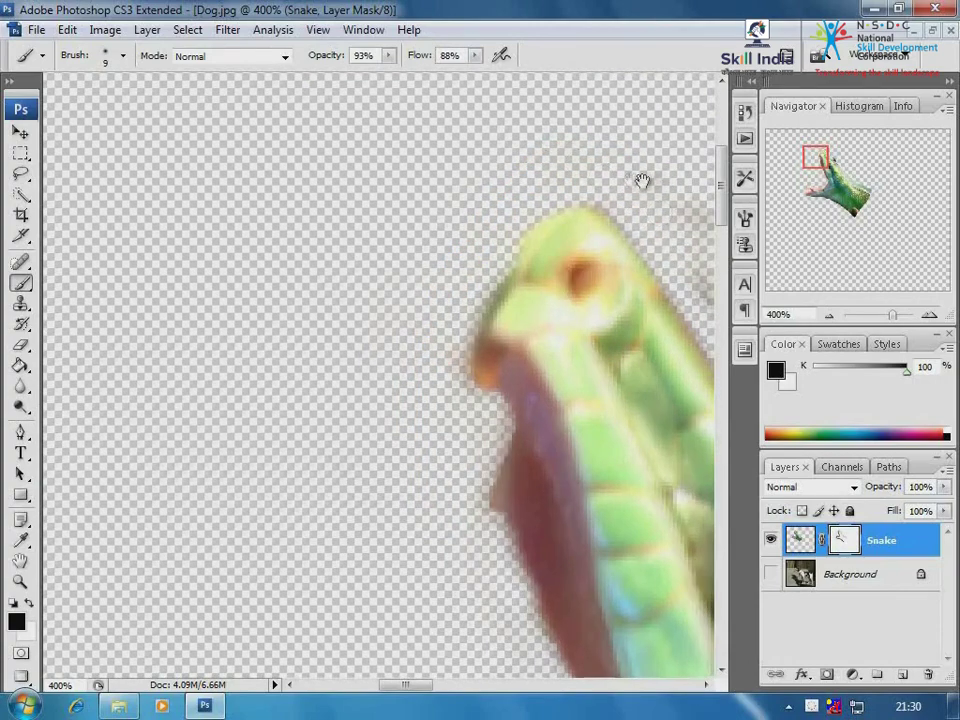
Mask out the leftover backdrop above the snout and forehead.
drag(643, 190, 366, 160)
mouse_move(467, 314)
mouse_down()
mouse_move(581, 392)
mouse_move(544, 315)
mouse_move(591, 422)
mouse_up()
mouse_move(535, 397)
mouse_down()
mouse_move(585, 350)
mouse_move(660, 400)
mouse_up()
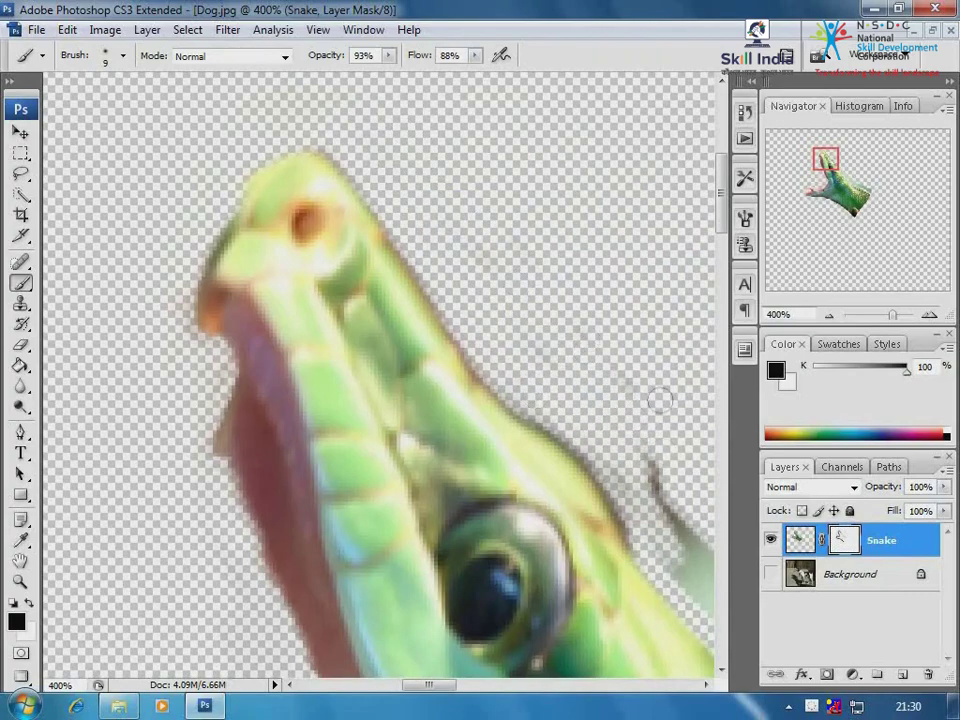
Mask out the pale green backdrop behind the snake's head and along the back of its neck.
mouse_move(688, 495)
mouse_down()
mouse_move(606, 455)
mouse_move(640, 535)
mouse_move(596, 438)
mouse_move(625, 507)
mouse_move(646, 494)
mouse_move(410, 297)
mouse_up()
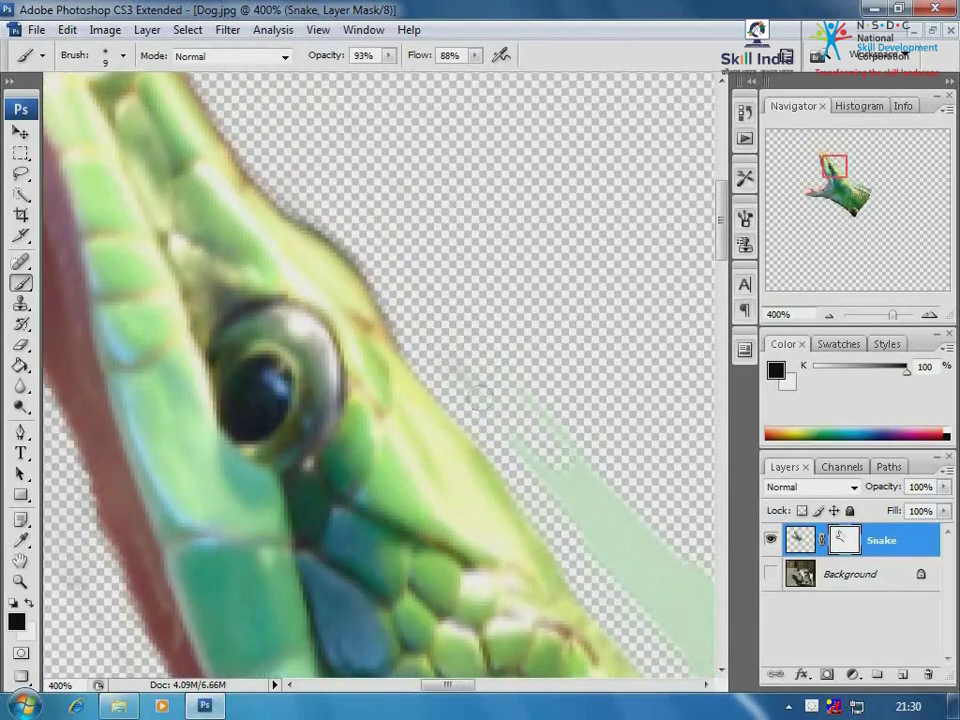
mouse_move(603, 484)
mouse_down()
mouse_move(629, 545)
mouse_move(560, 498)
mouse_move(609, 592)
mouse_up()
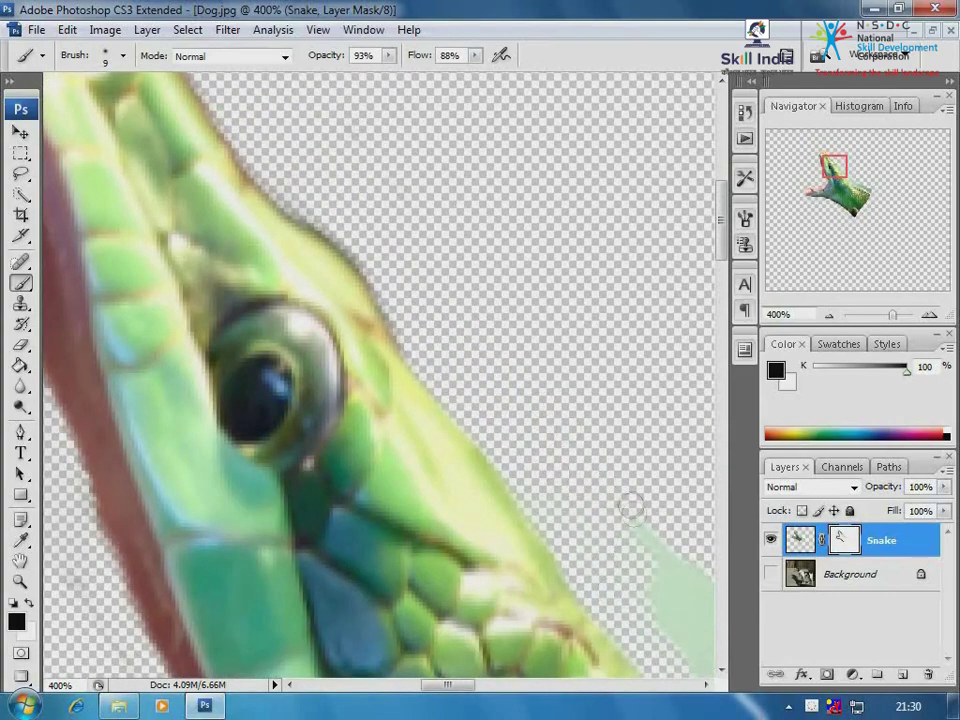
drag(631, 506, 402, 334)
mouse_move(486, 433)
mouse_down()
mouse_move(545, 550)
mouse_move(594, 537)
mouse_move(573, 523)
mouse_move(567, 598)
mouse_move(589, 588)
mouse_move(553, 533)
mouse_move(698, 628)
mouse_move(672, 631)
mouse_move(678, 602)
mouse_move(605, 549)
mouse_move(399, 285)
mouse_up()
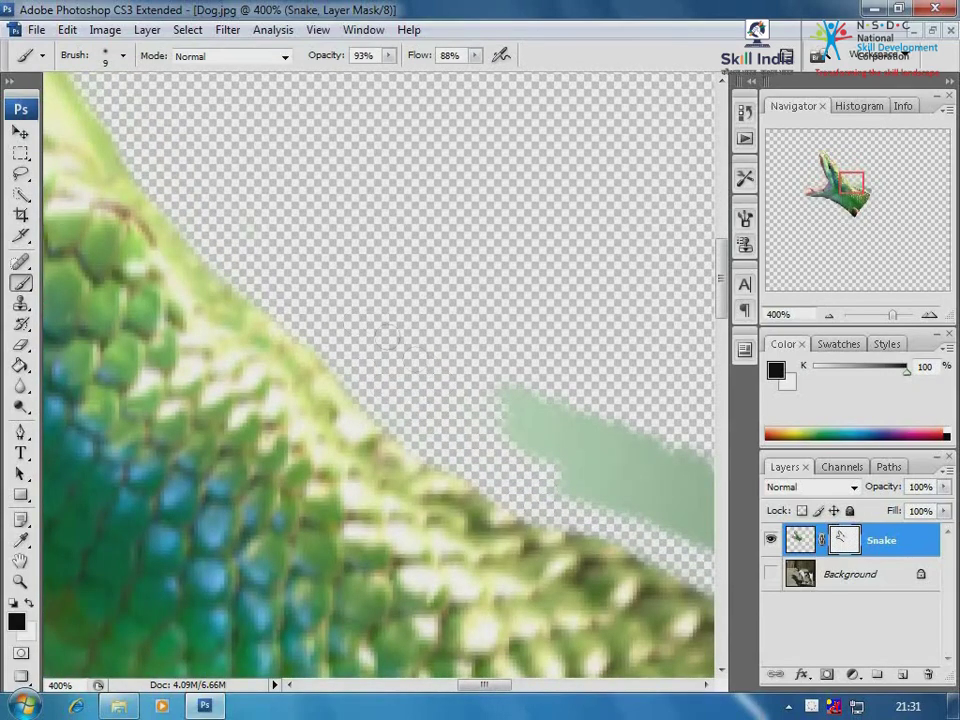
mouse_move(425, 348)
mouse_down()
mouse_move(555, 432)
mouse_move(634, 441)
mouse_move(672, 472)
mouse_move(431, 309)
mouse_up()
drag(631, 436, 376, 411)
mouse_move(489, 529)
mouse_down()
mouse_move(401, 503)
mouse_move(617, 592)
mouse_move(441, 466)
mouse_move(441, 427)
mouse_move(560, 530)
mouse_move(592, 497)
mouse_up()
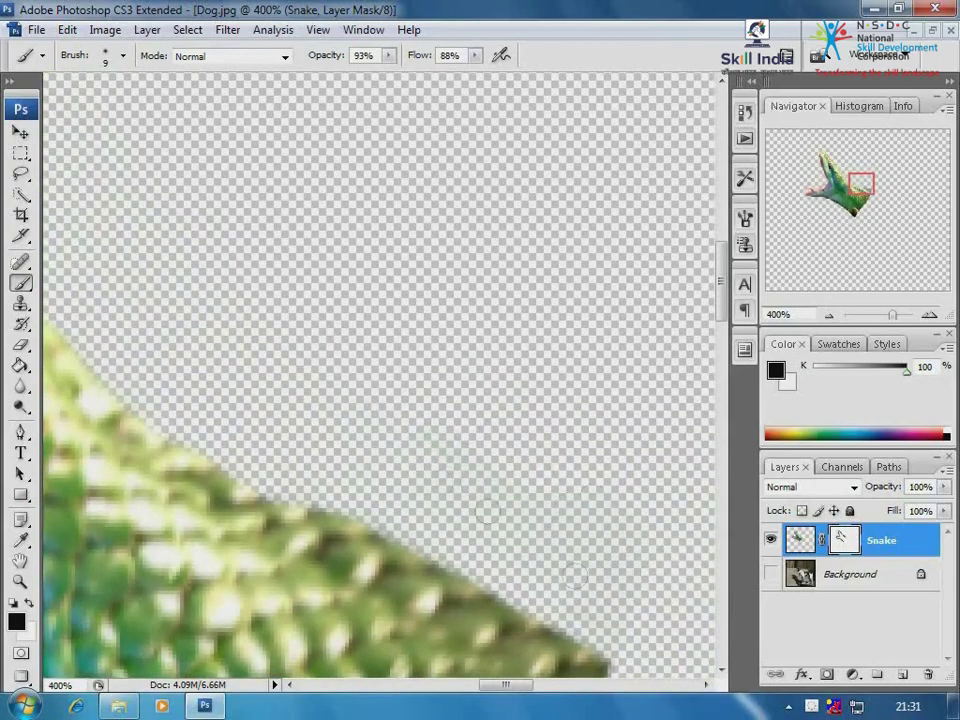
Make the Background layer visible again beneath the masked snake head.
alt+click(317, 294)
alt+click(437, 416)
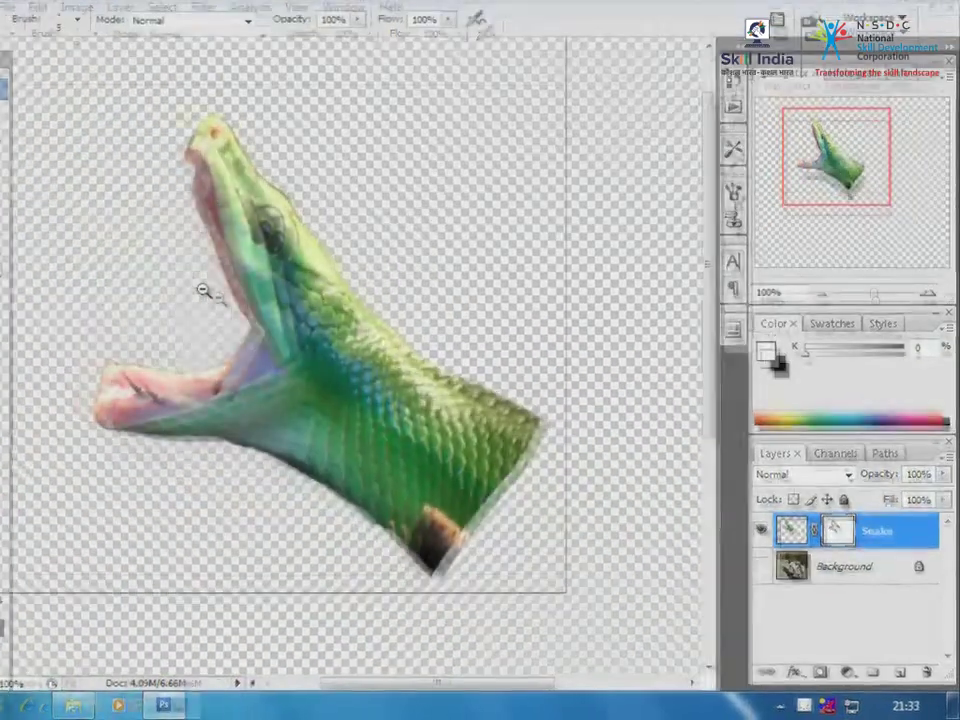
alt+click(249, 313)
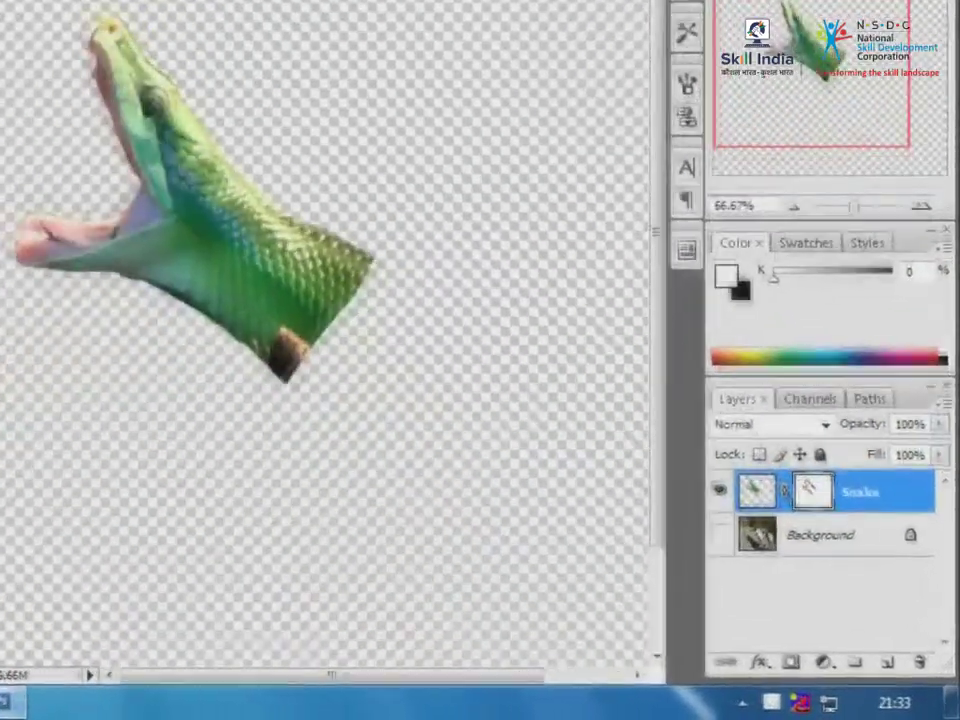
click(713, 535)
Duplicate the Background layer and rename the copy Dog.
click(817, 536)
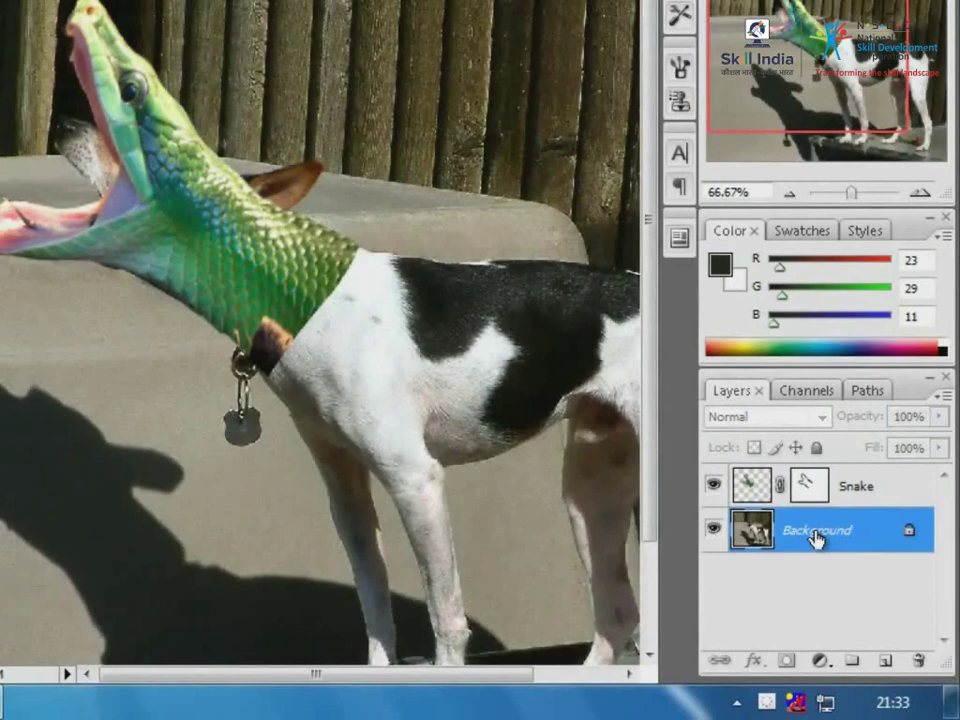
key(ctrl+j)
double_click(817, 536)
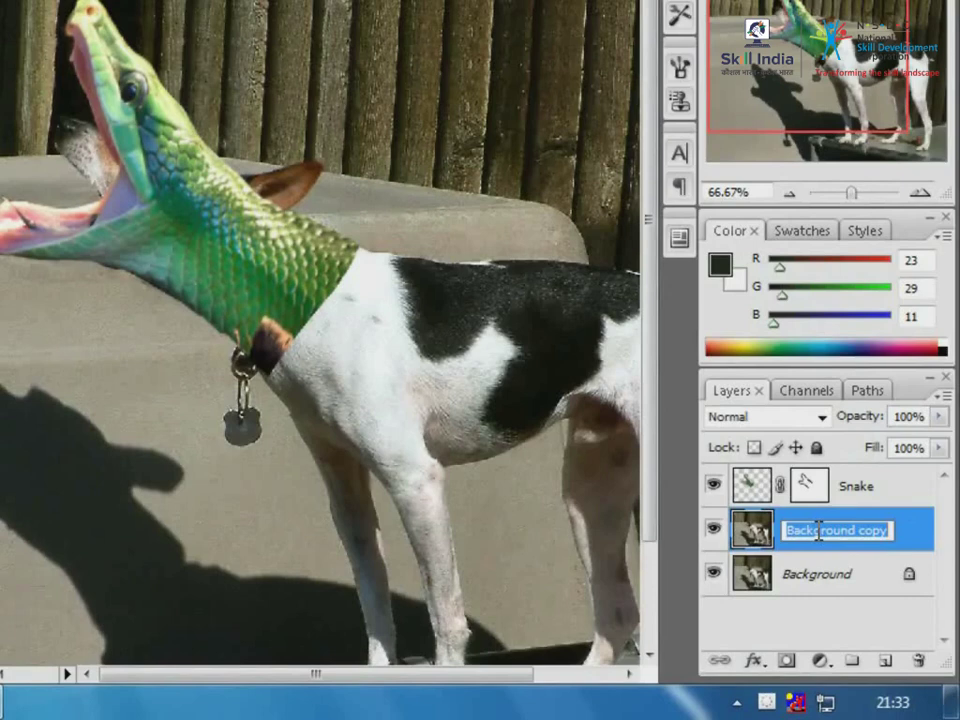
text(Dog)
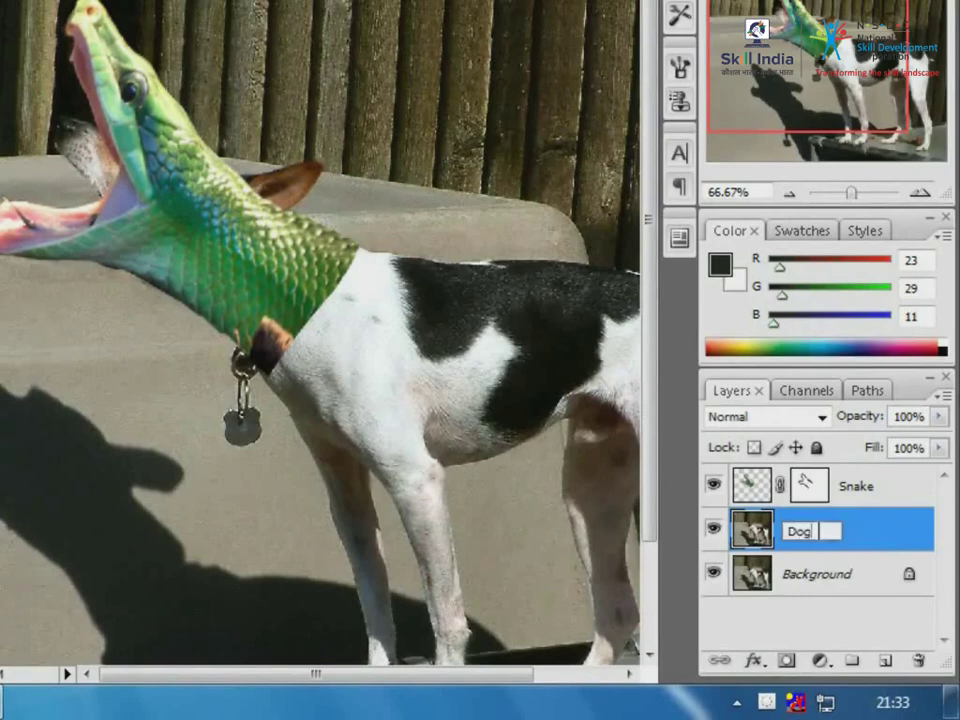
key(Return)
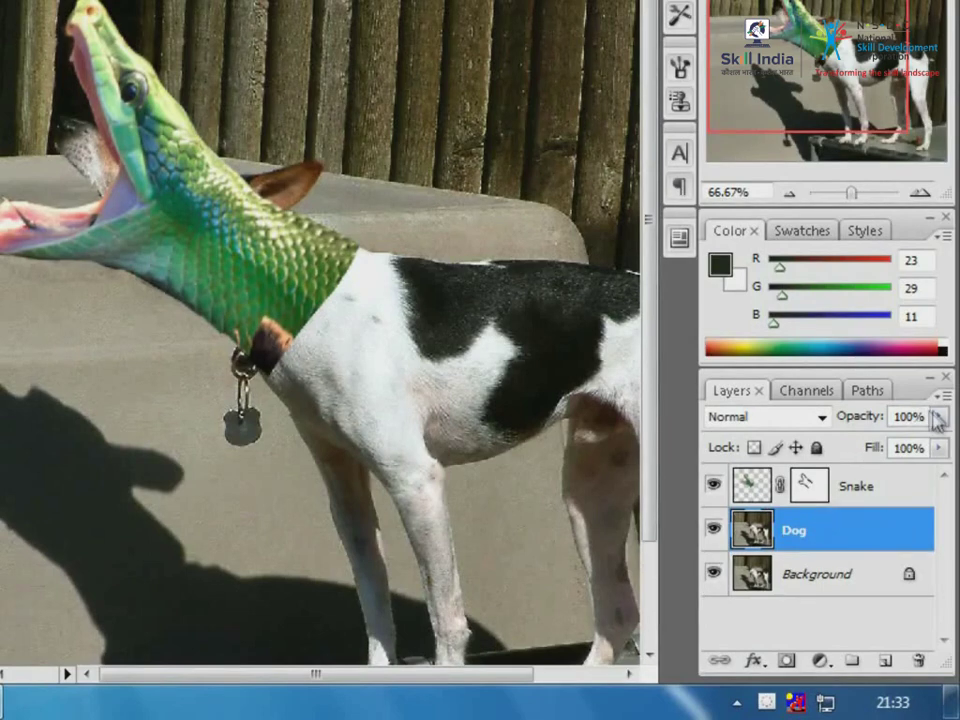
Reduce the Snake layer's opacity so the dog's original head shows through the snake head.
click(917, 484)
click(940, 417)
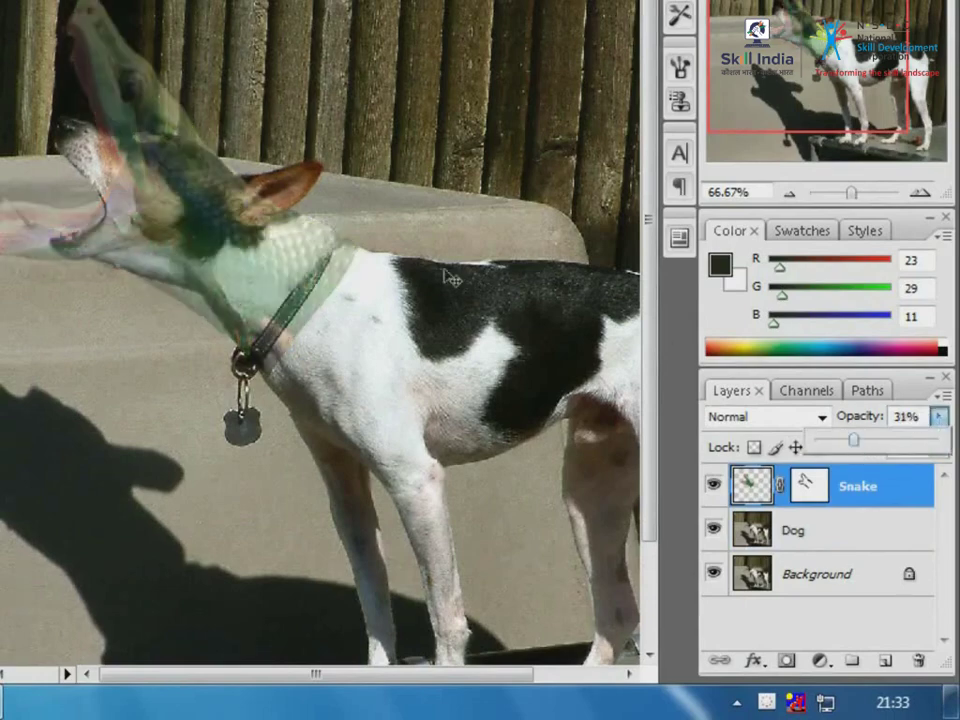
key(ctrl+space)
drag(3, 24, 510, 435)
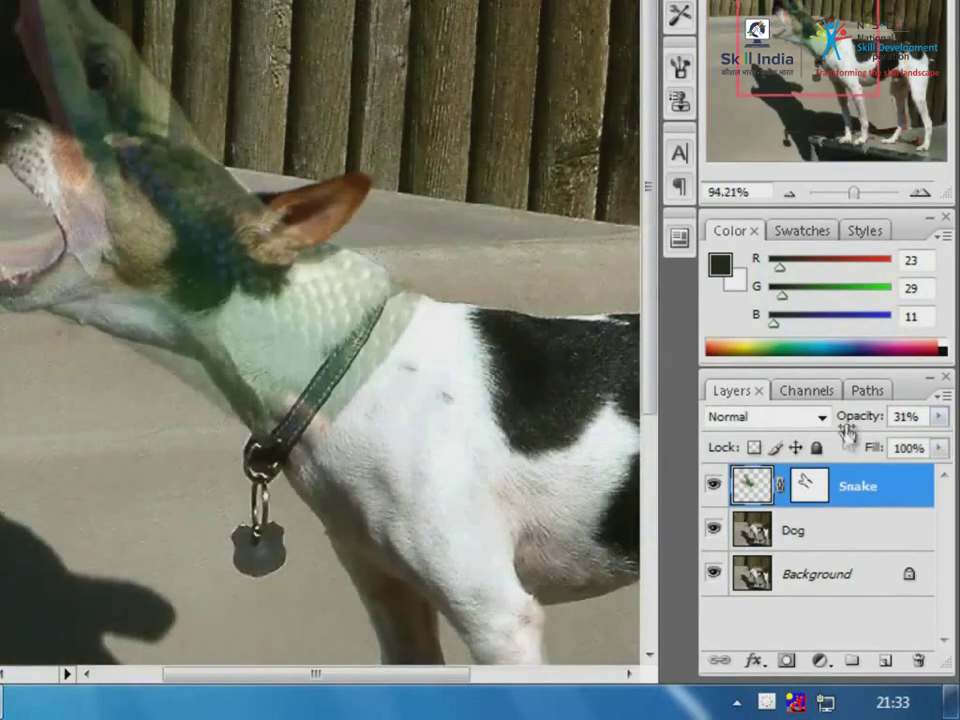
click(940, 417)
click(874, 444)
Remove the dog's ear on the Dog layer by cloning the nearby wall and fence over it with a 21 px Clone Stamp.
click(820, 541)
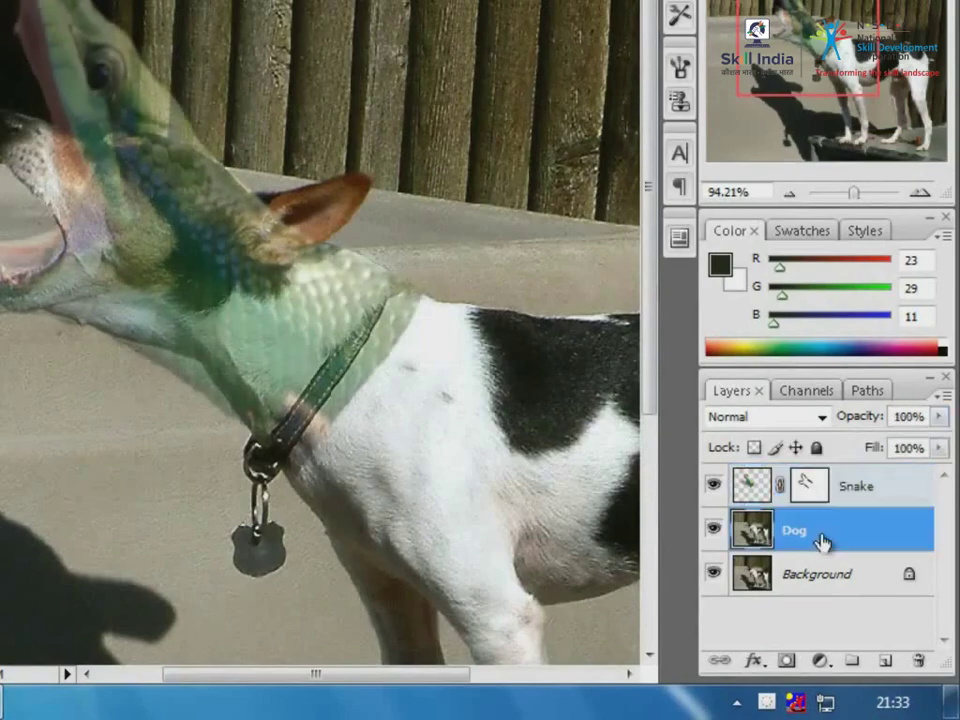
drag(118, 81, 630, 350)
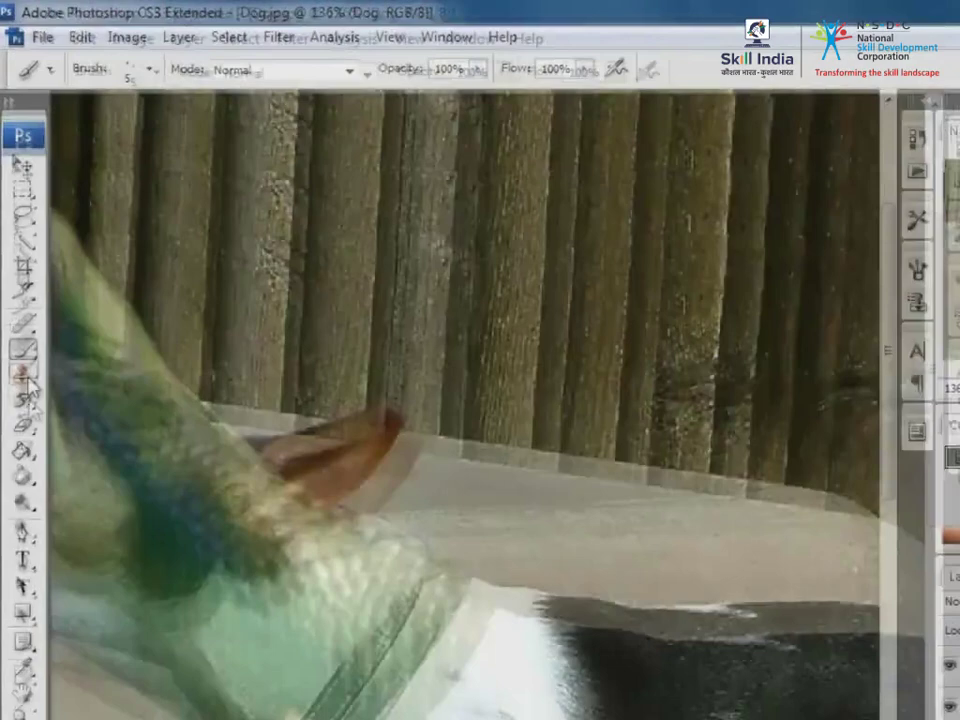
click(27, 395)
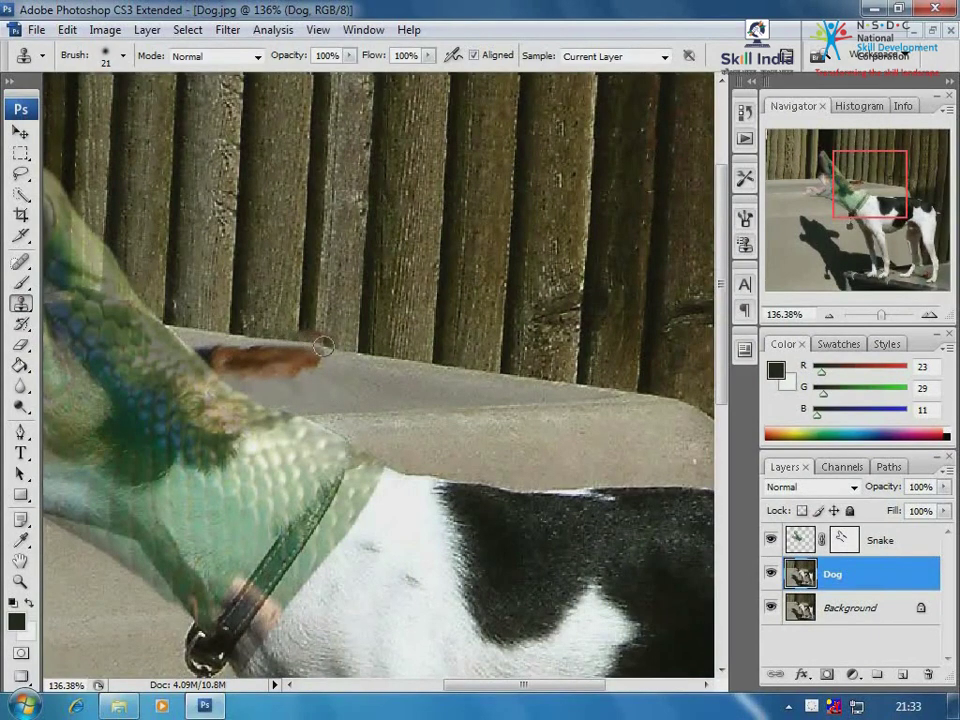
drag(332, 365, 216, 360)
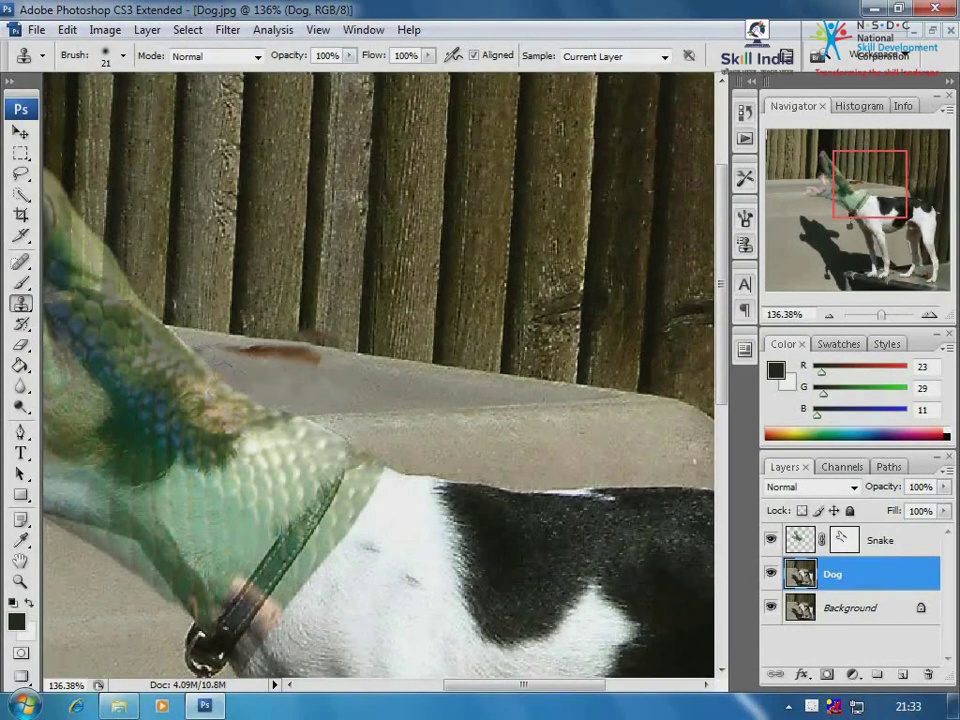
drag(296, 355, 280, 359)
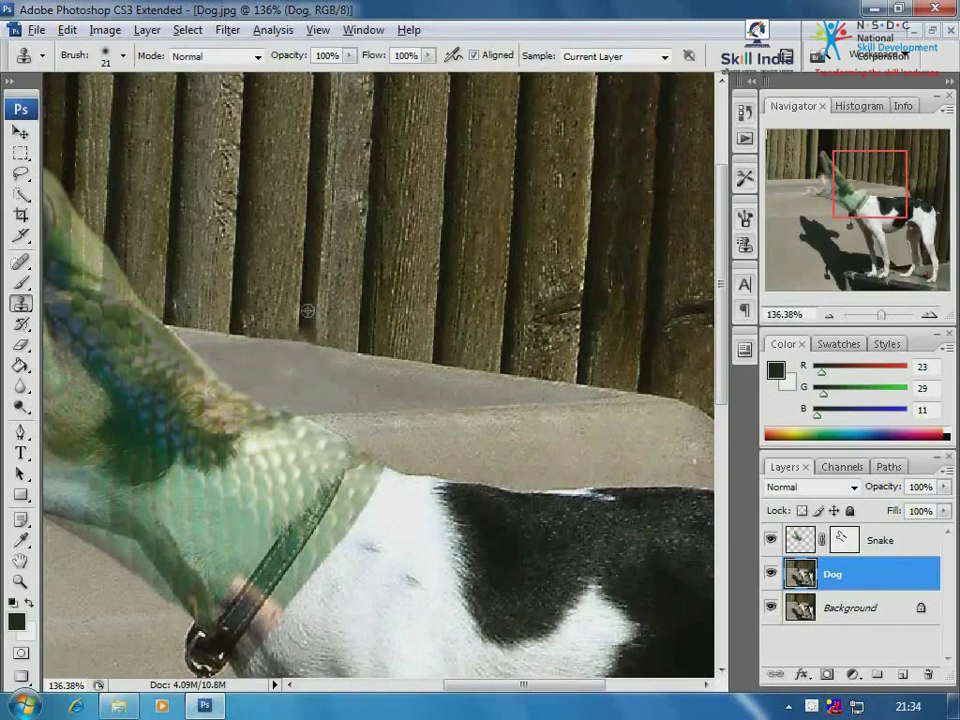
Clone the dark fence gap and the wall's upper edge over the dog's nose, finishing with a 10 px brush.
key(ctrl+minus)
key(ctrl+minus)
drag(175, 224, 342, 372)
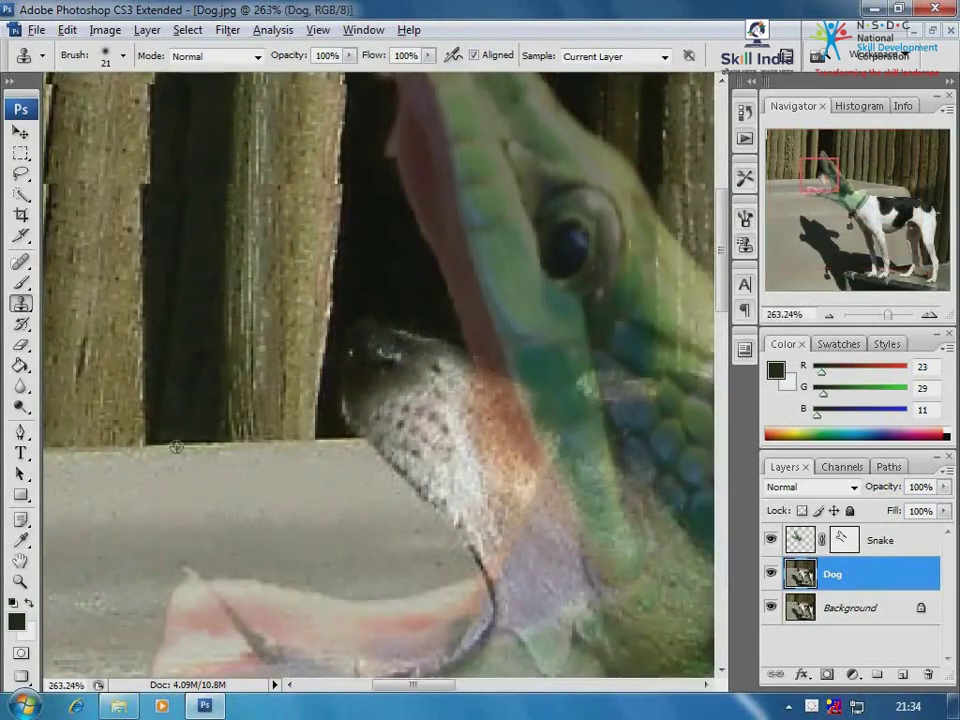
drag(365, 440, 450, 445)
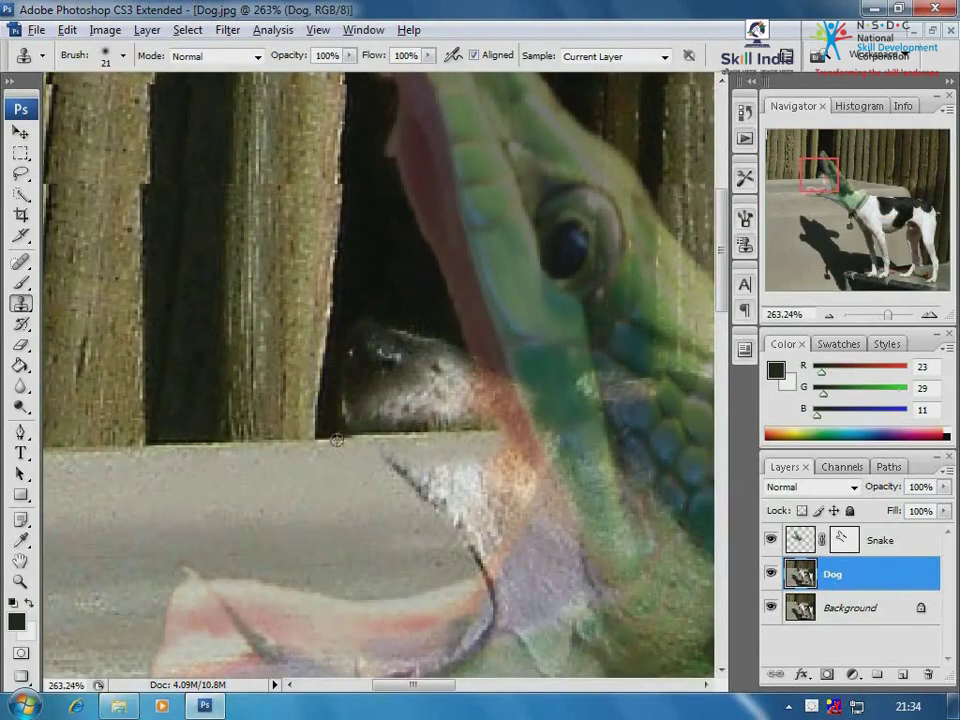
mouse_move(331, 421)
mouse_down()
mouse_move(400, 306)
mouse_move(360, 370)
mouse_move(371, 356)
mouse_move(400, 390)
mouse_move(427, 379)
mouse_move(435, 349)
mouse_up()
drag(468, 392, 375, 396)
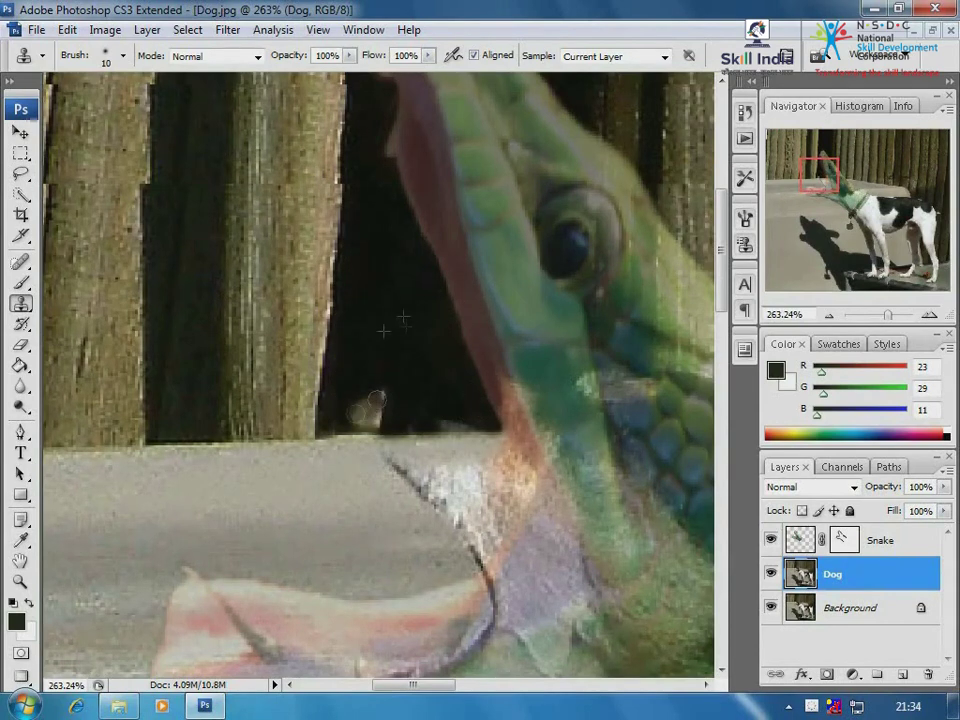
mouse_move(349, 439)
mouse_down()
mouse_move(486, 428)
mouse_move(377, 418)
mouse_up()
drag(488, 419, 360, 425)
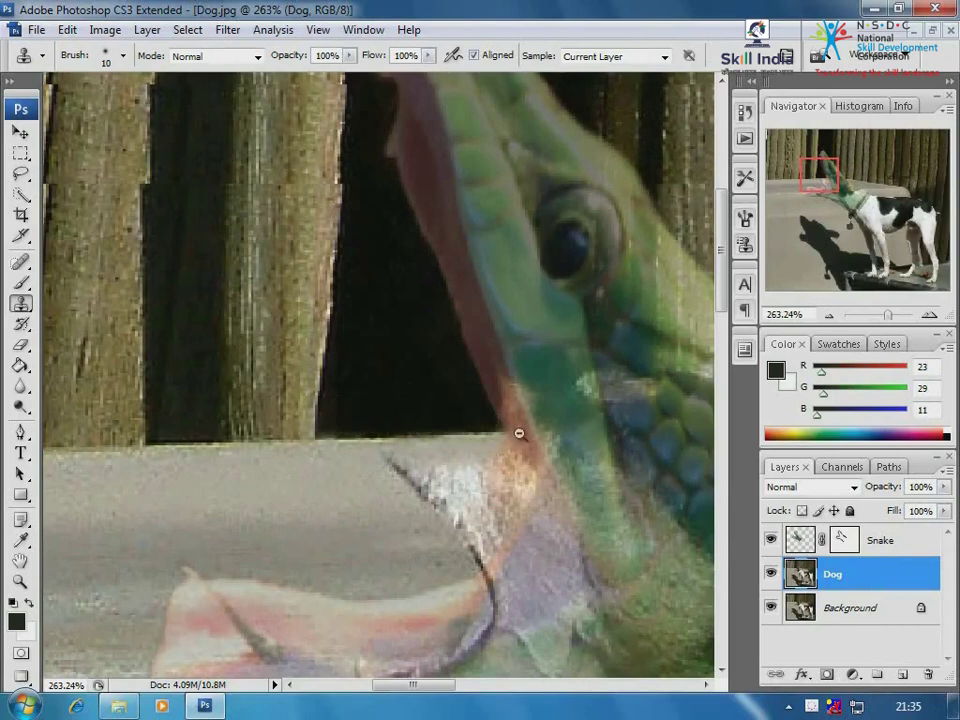
Clone grey wall texture over the remaining dog muzzle inside the snake's open mouth, enlarging the brush to 15 px.
mouse_move(519, 433)
mouse_down()
mouse_move(396, 456)
mouse_move(460, 470)
mouse_move(566, 558)
mouse_up()
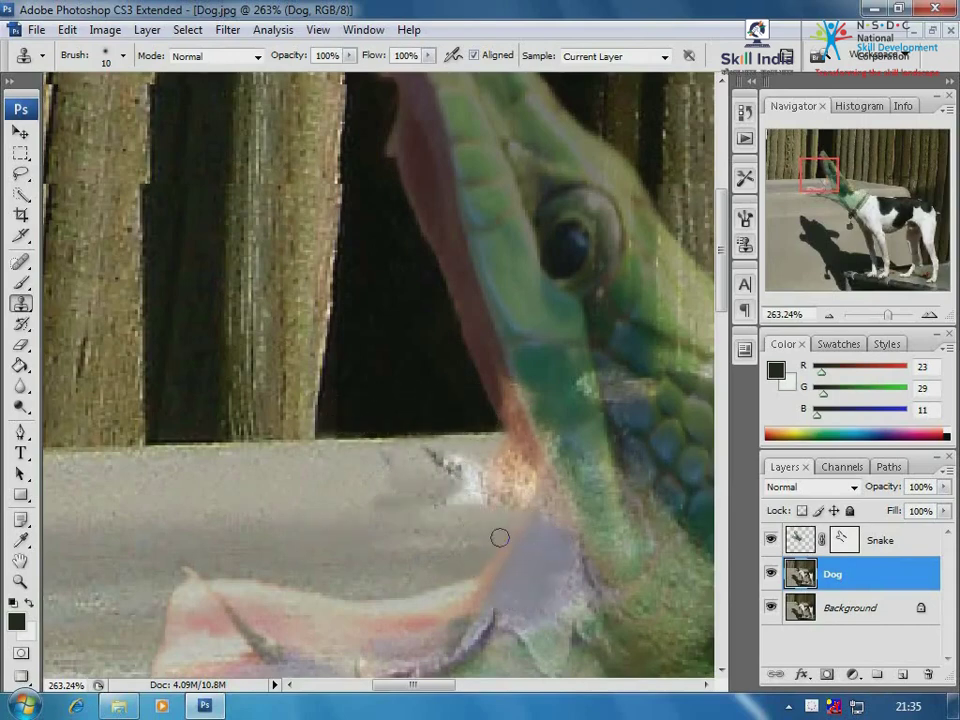
drag(500, 538, 520, 470)
key(bracketright)
key(bracketright)
mouse_move(429, 464)
mouse_down()
mouse_move(521, 538)
mouse_move(534, 561)
mouse_up()
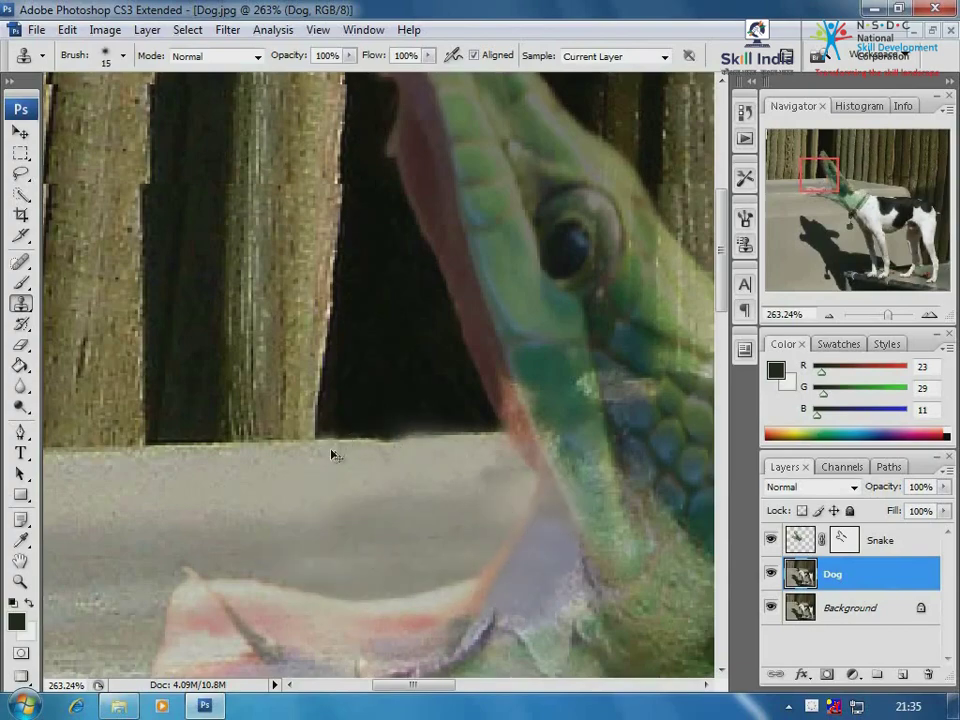
alt+click(474, 532)
alt+click(474, 532)
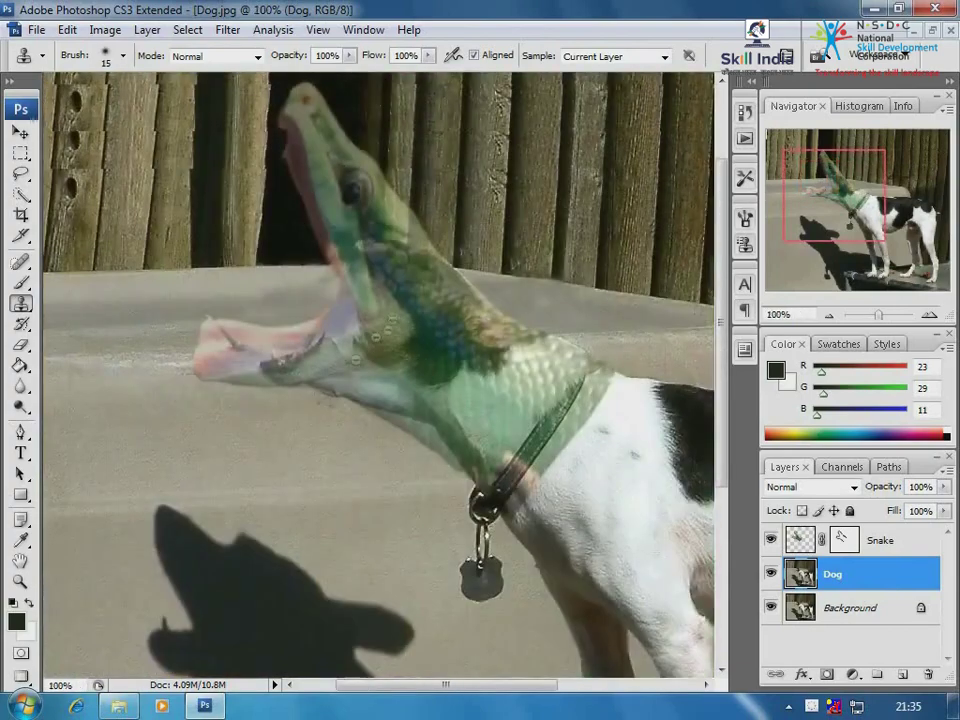
alt+click(394, 324)
Compare the retouched Dog layer with the original Background by fading the Snake layer to 0% and toggling layer visibility.
click(868, 540)
click(943, 486)
drag(890, 504, 761, 502)
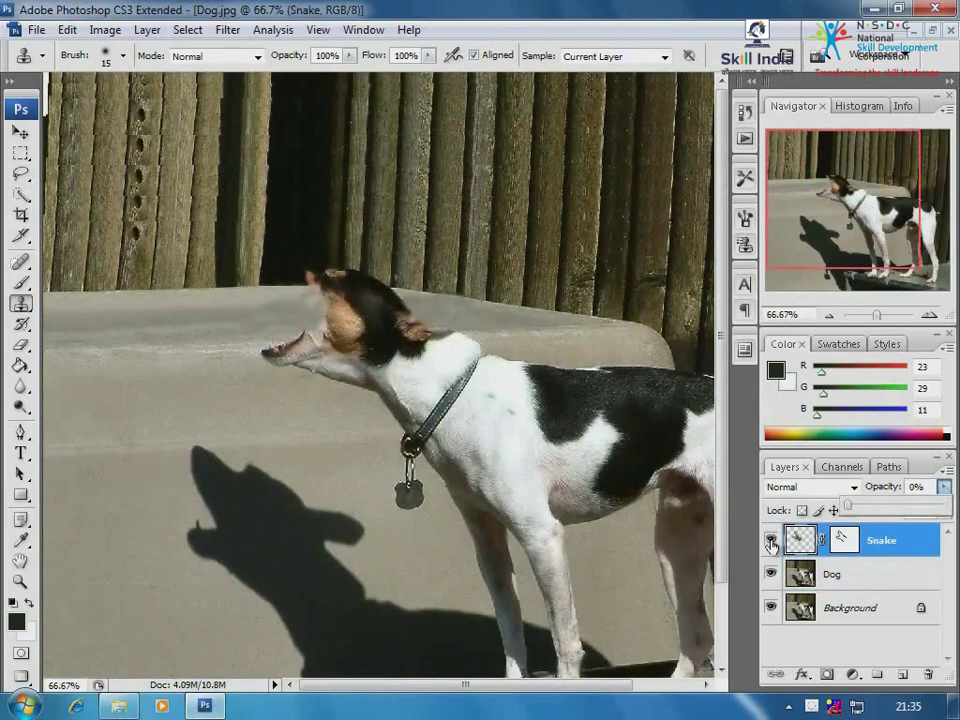
click(771, 543)
click(772, 576)
click(772, 576)
click(772, 576)
click(772, 543)
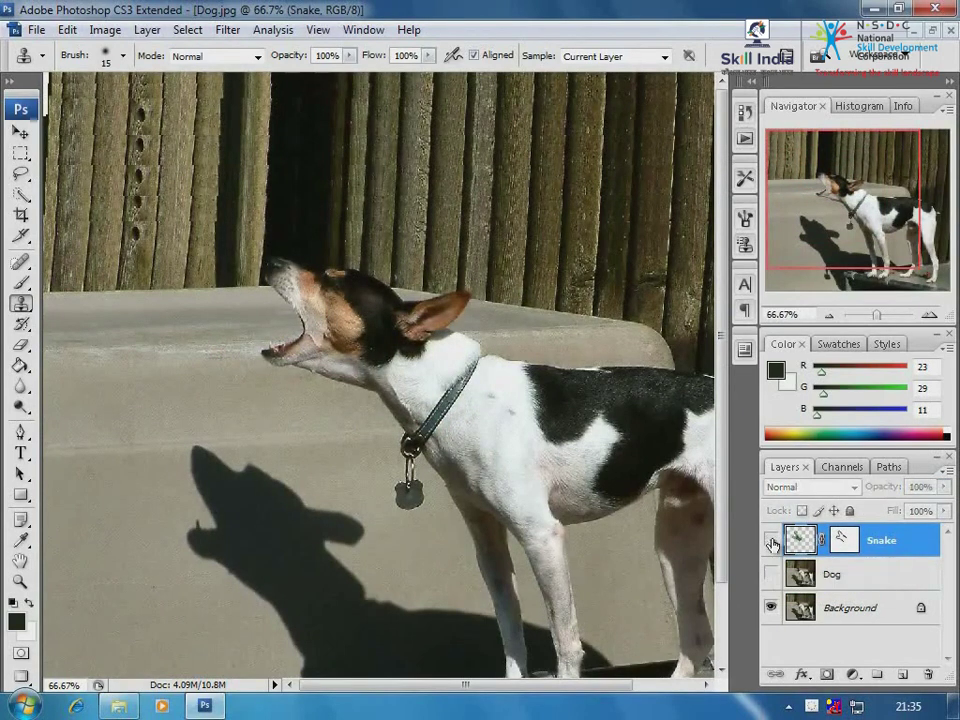
click(772, 543)
click(772, 574)
click(772, 543)
key(ctrl+z)
click(772, 576)
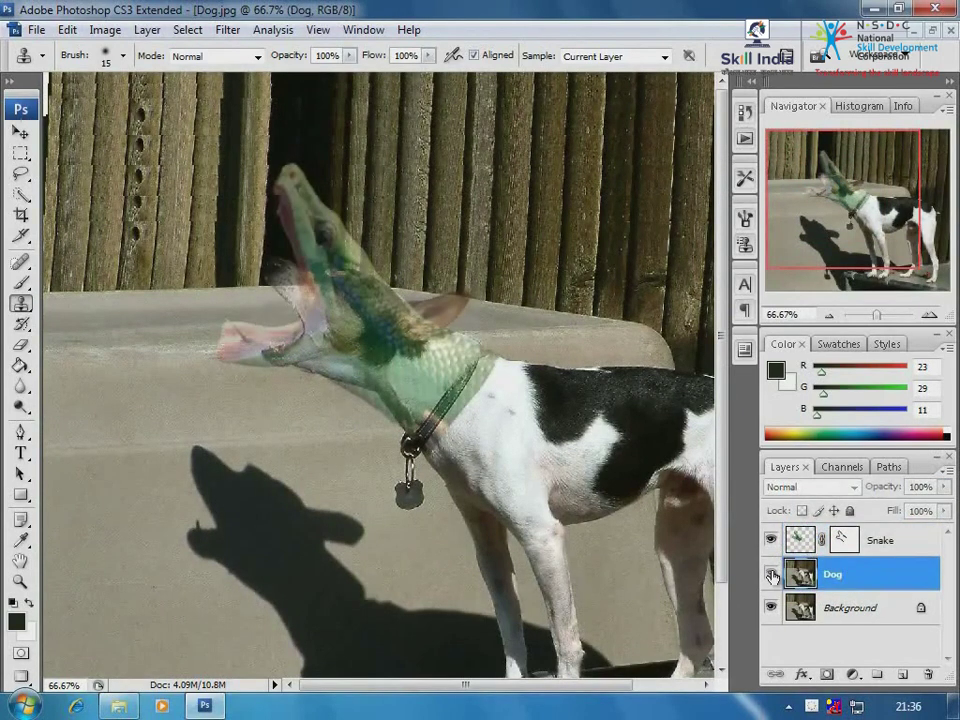
click(770, 540)
Make the Snake layer visible again and restore its opacity to 100%.
click(893, 543)
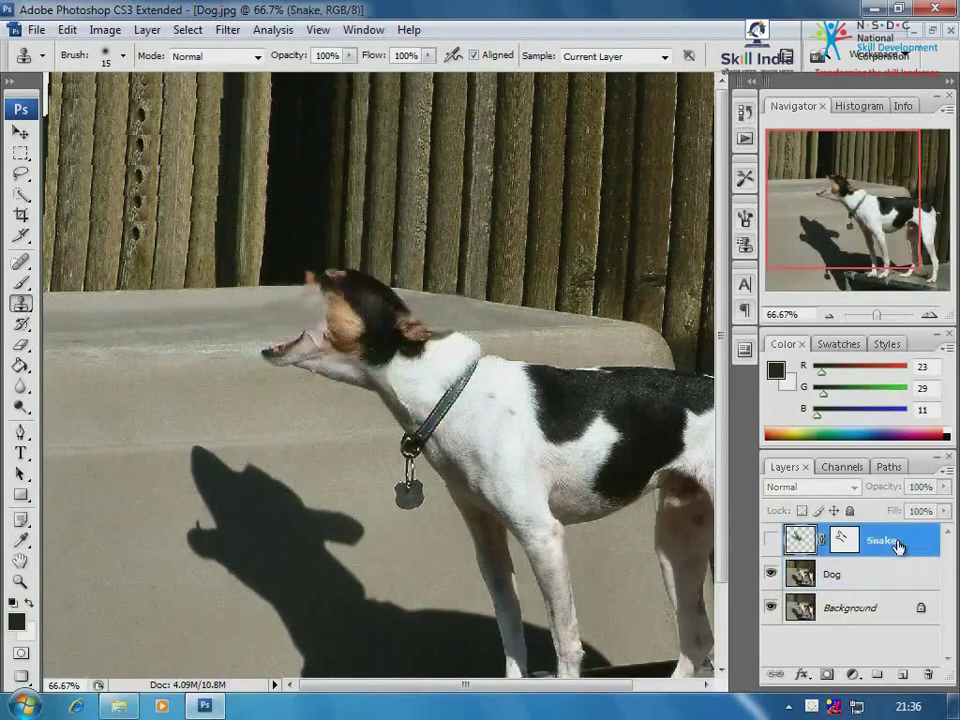
click(771, 542)
click(943, 487)
drag(895, 507, 955, 507)
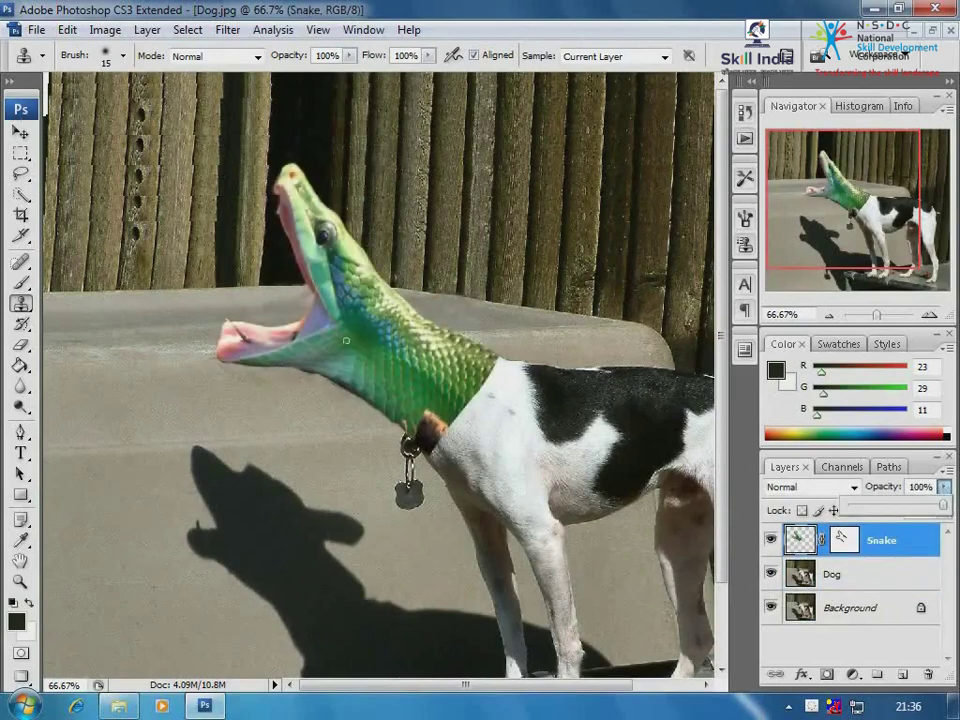
drag(163, 143, 569, 522)
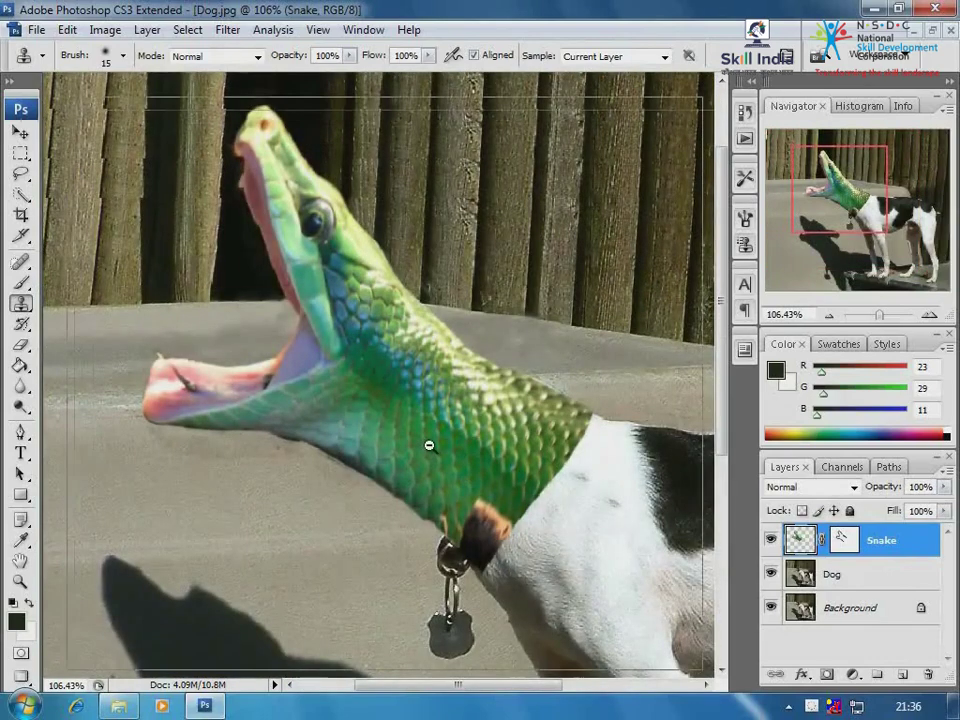
key(ctrl+minus)
key(ctrl+minus)
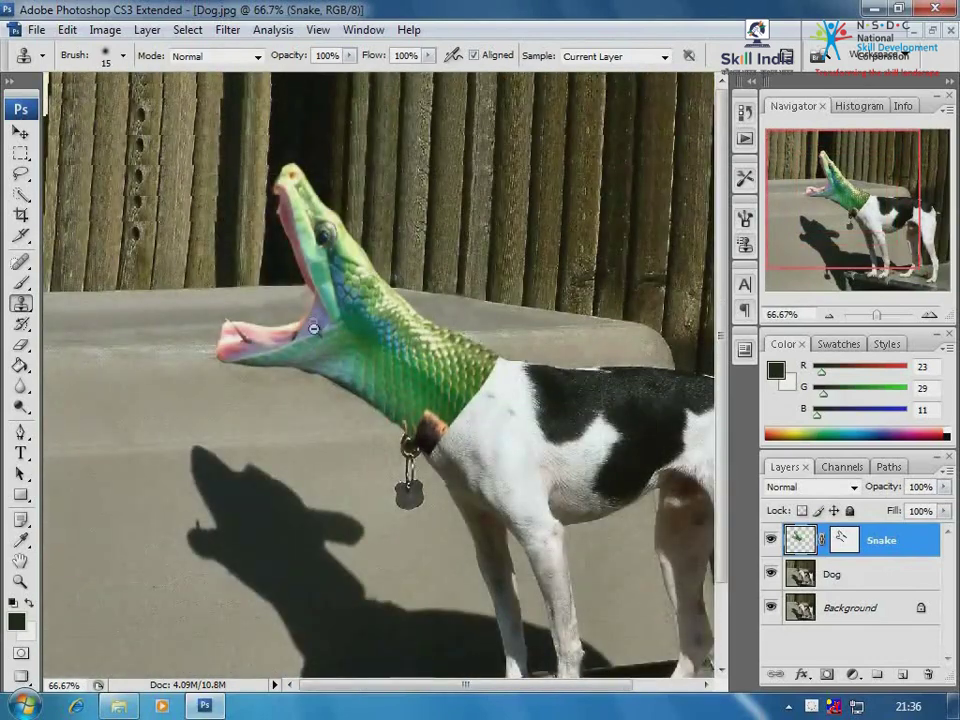
key(ctrl+minus)
key(ctrl+minus)
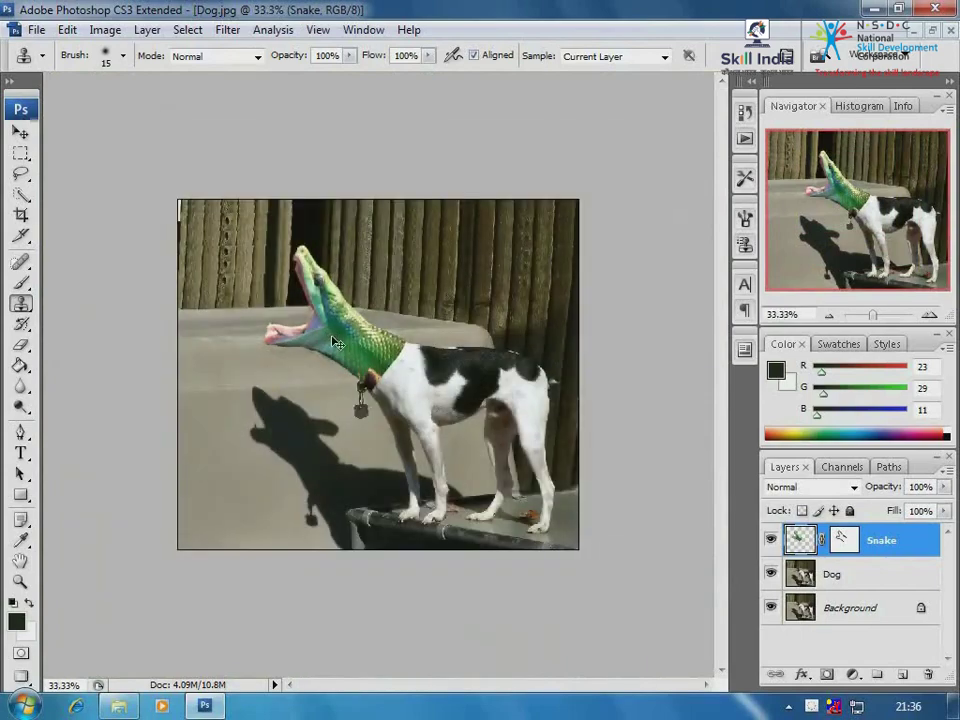
Apply Hue/Saturation to the Snake layer with hue about -28, saturation +19 and lightness -19.
key(ctrl+0)
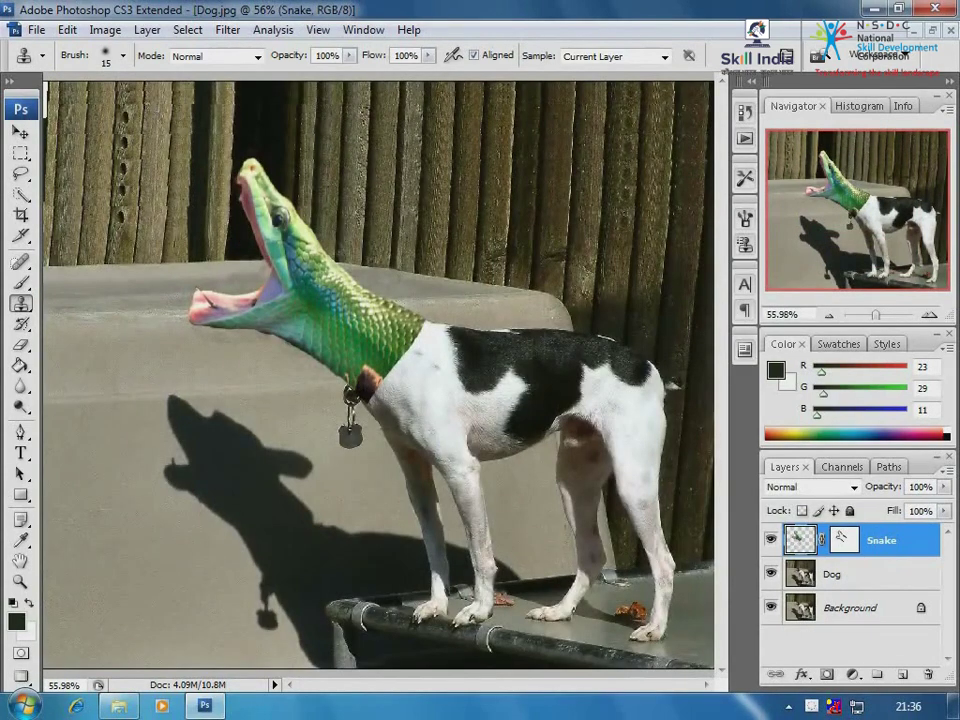
click(66, 30)
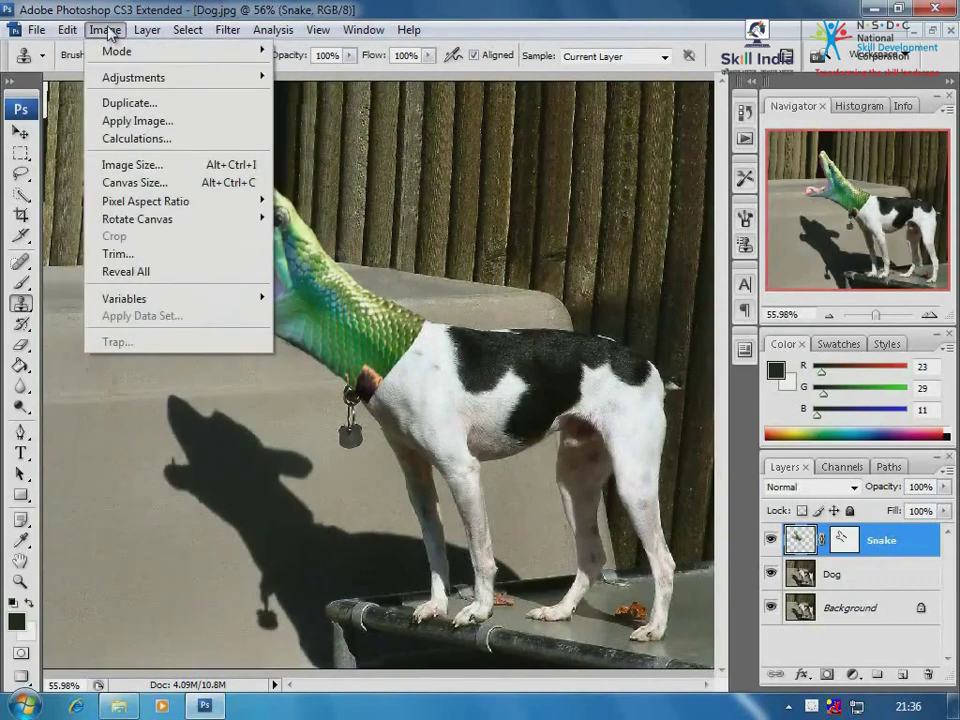
mouse_move(113, 80)
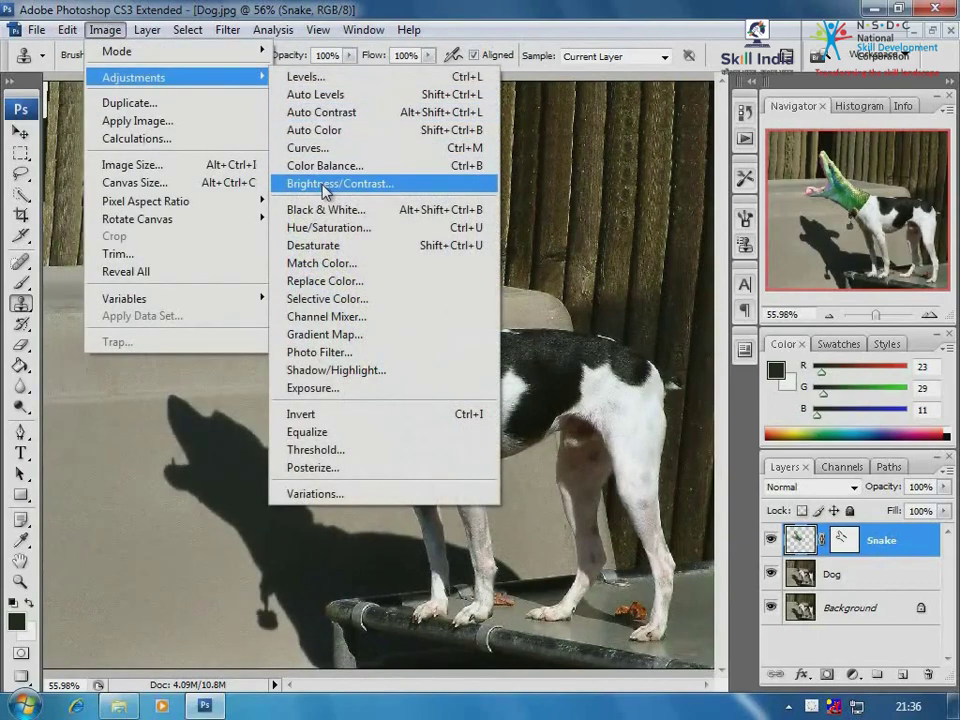
click(322, 227)
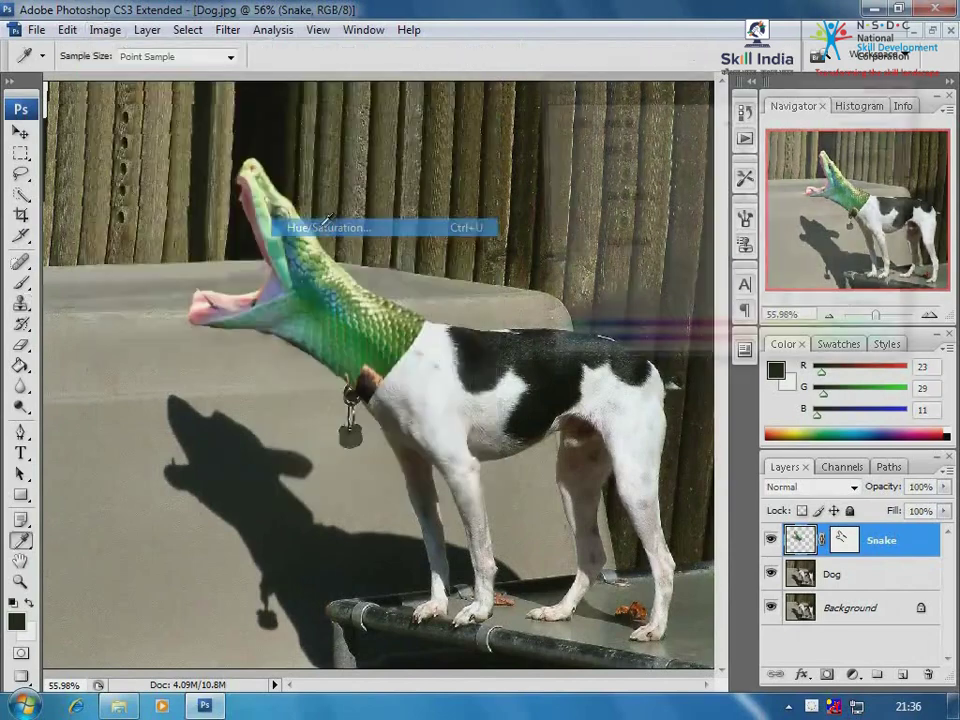
drag(684, 177, 642, 180)
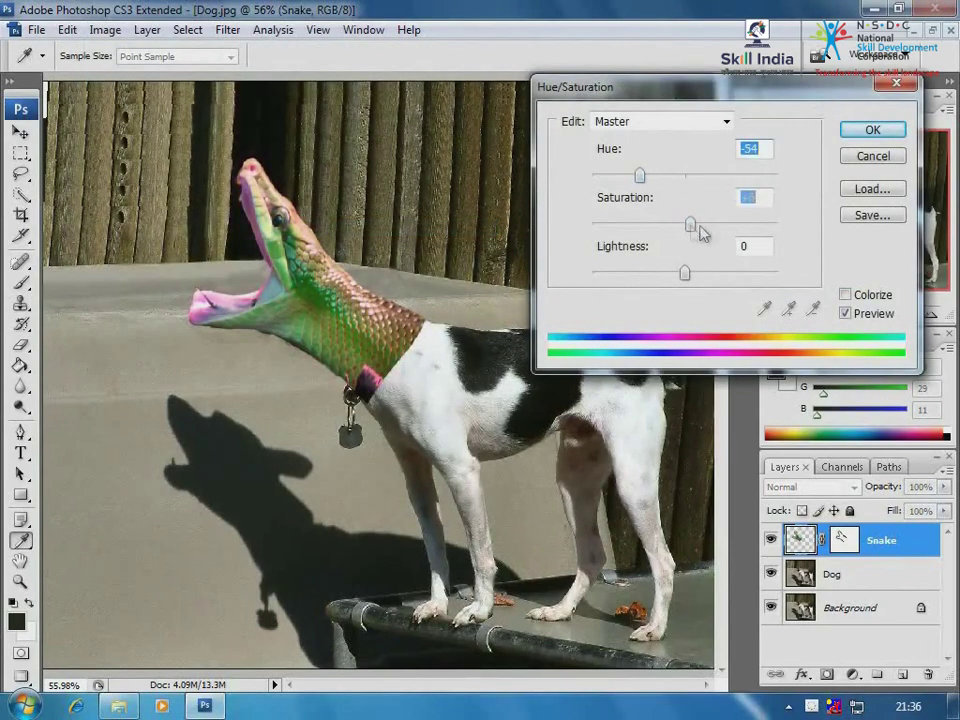
drag(699, 227, 668, 226)
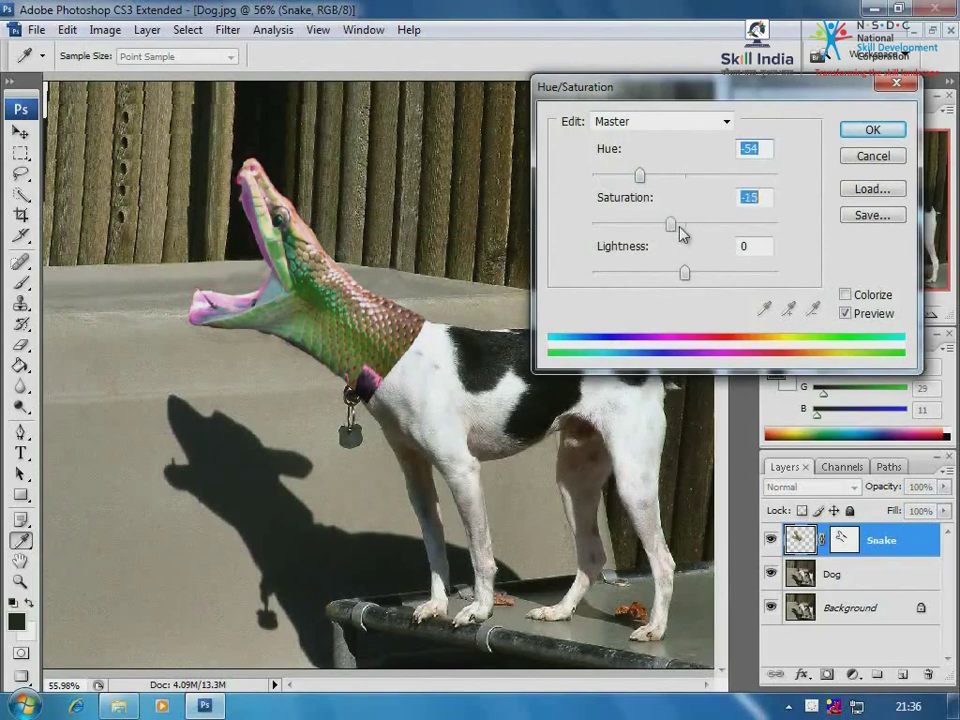
drag(684, 276, 724, 283)
drag(686, 282, 668, 281)
mouse_move(680, 226)
mouse_down()
mouse_move(696, 226)
mouse_move(672, 231)
mouse_up()
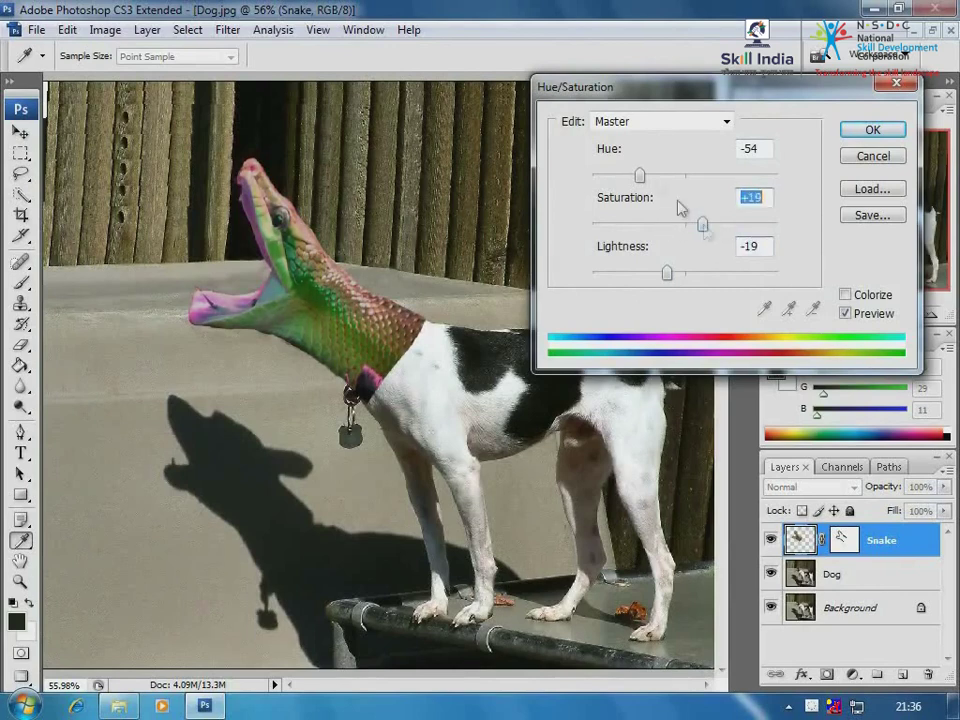
drag(639, 178, 653, 186)
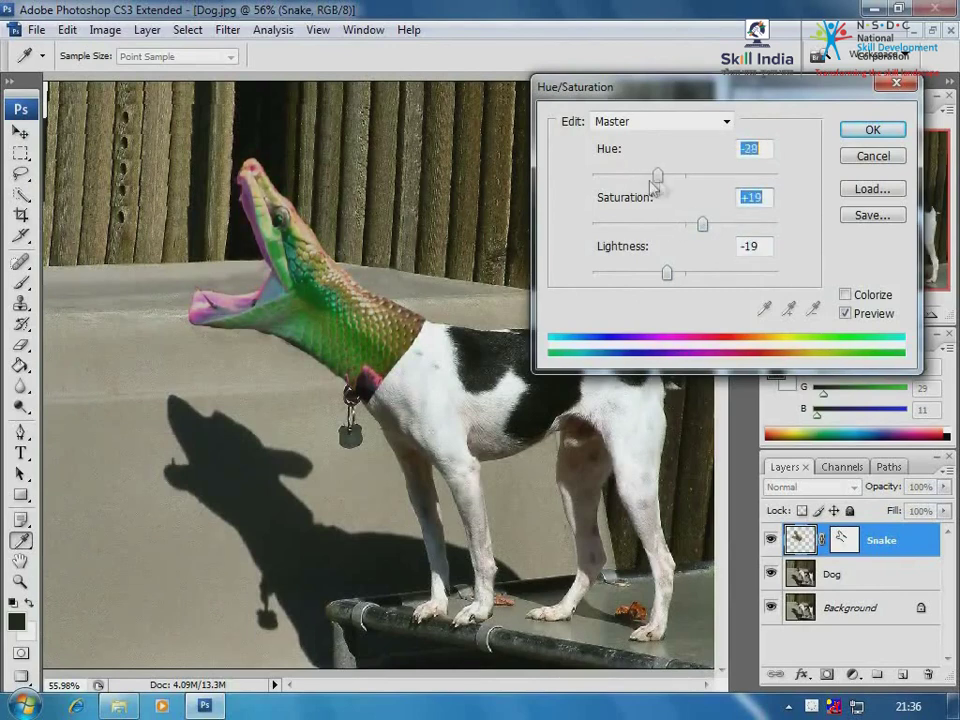
click(869, 131)
key(s)
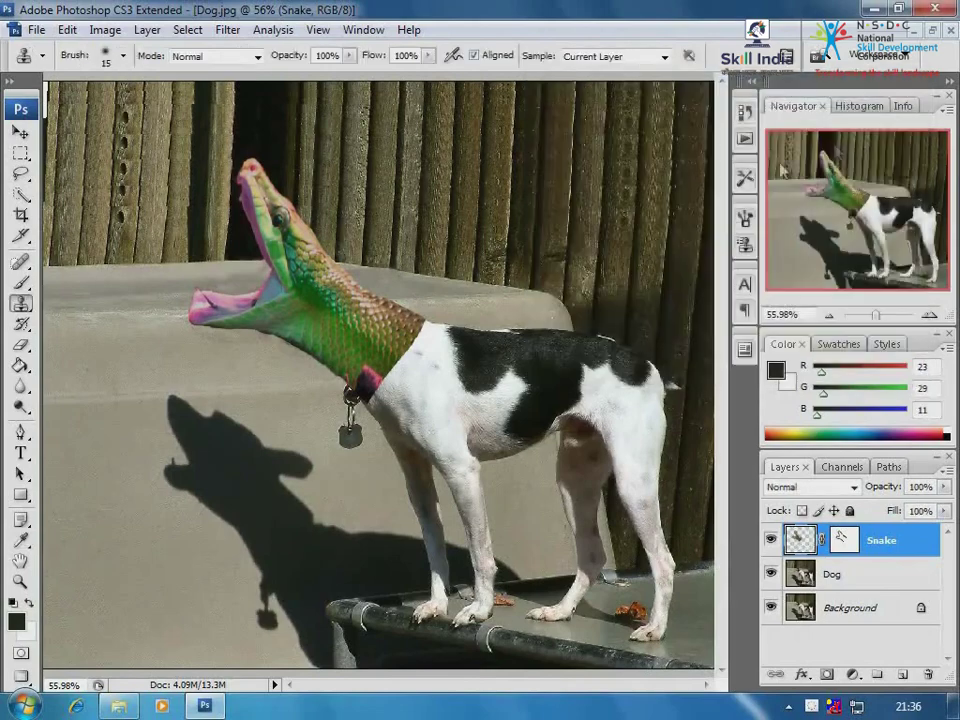
Paint black on the Snake layer's mask along the neck seam with a 100 px brush at 31% opacity and 40% flow, uncovering the dog's collar.
drag(115, 160, 578, 494)
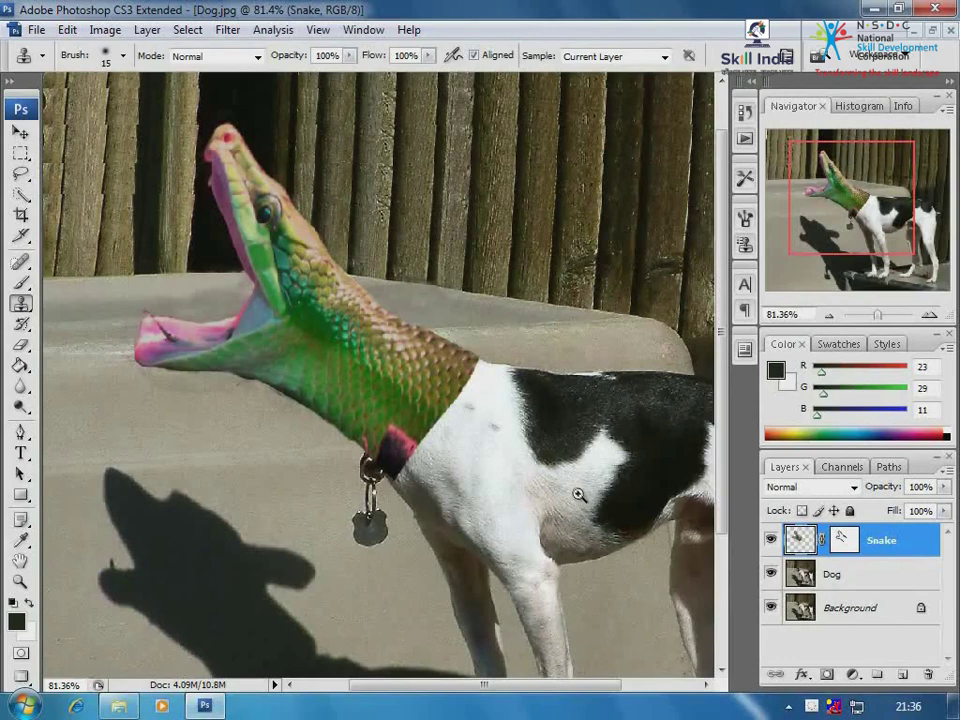
click(849, 541)
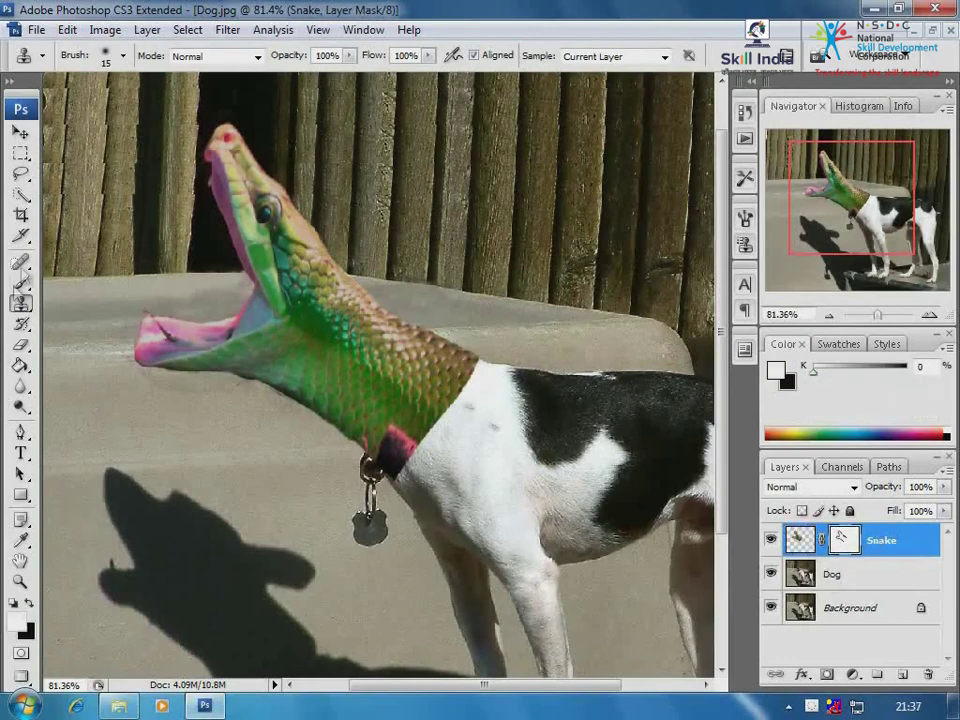
click(22, 283)
drag(393, 62, 332, 75)
click(476, 56)
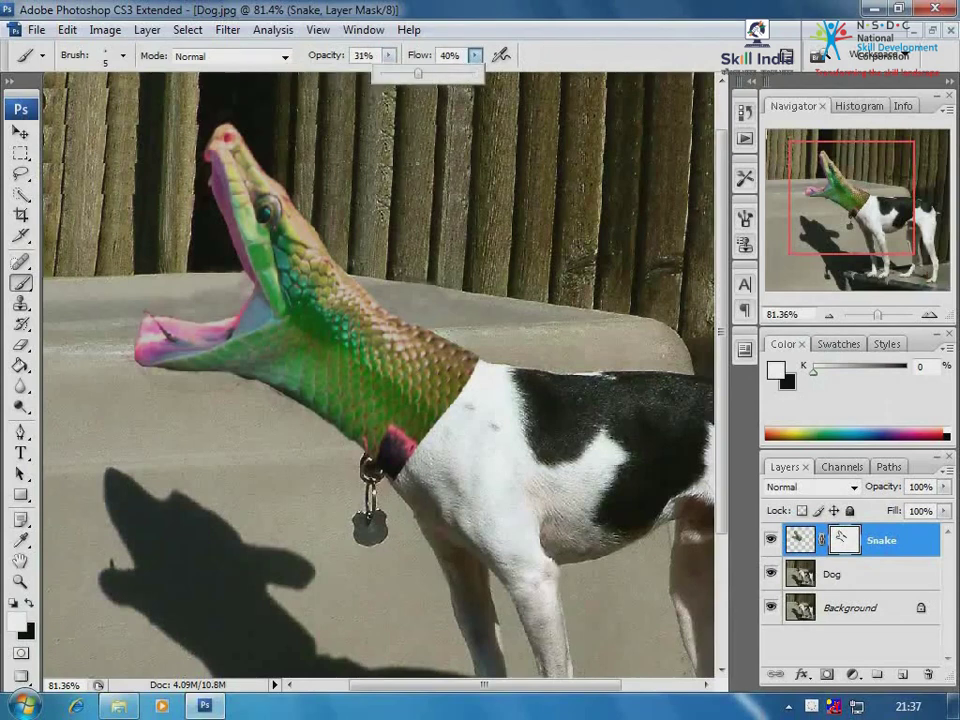
click(844, 540)
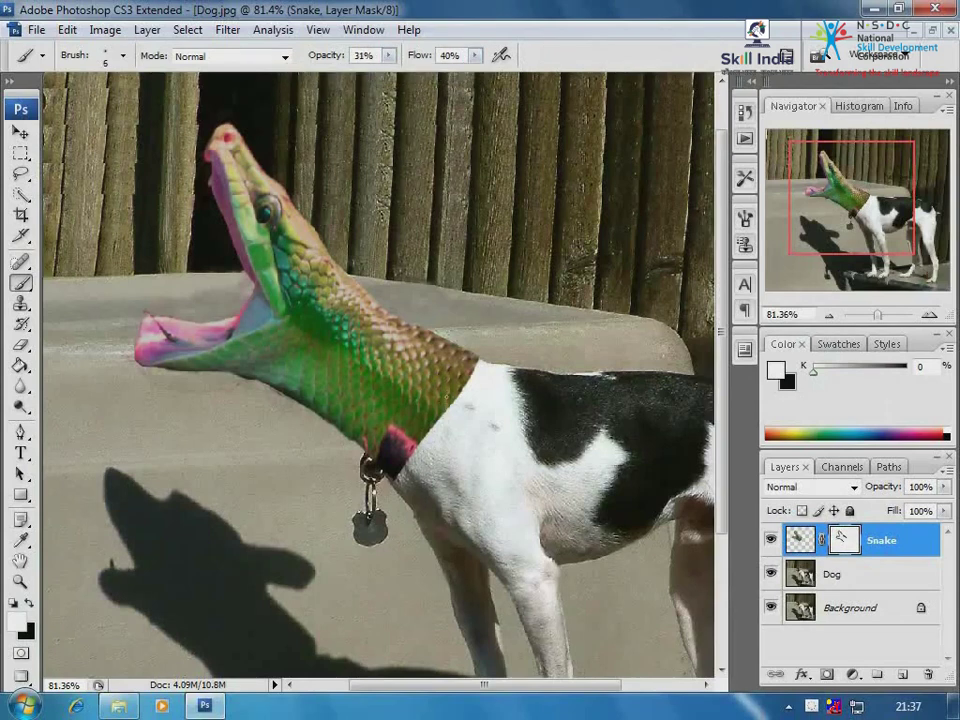
key(bracketright)
key(bracketright)
key(bracketright)
key(bracketright)
key(bracketright)
key(bracketright)
key(bracketright)
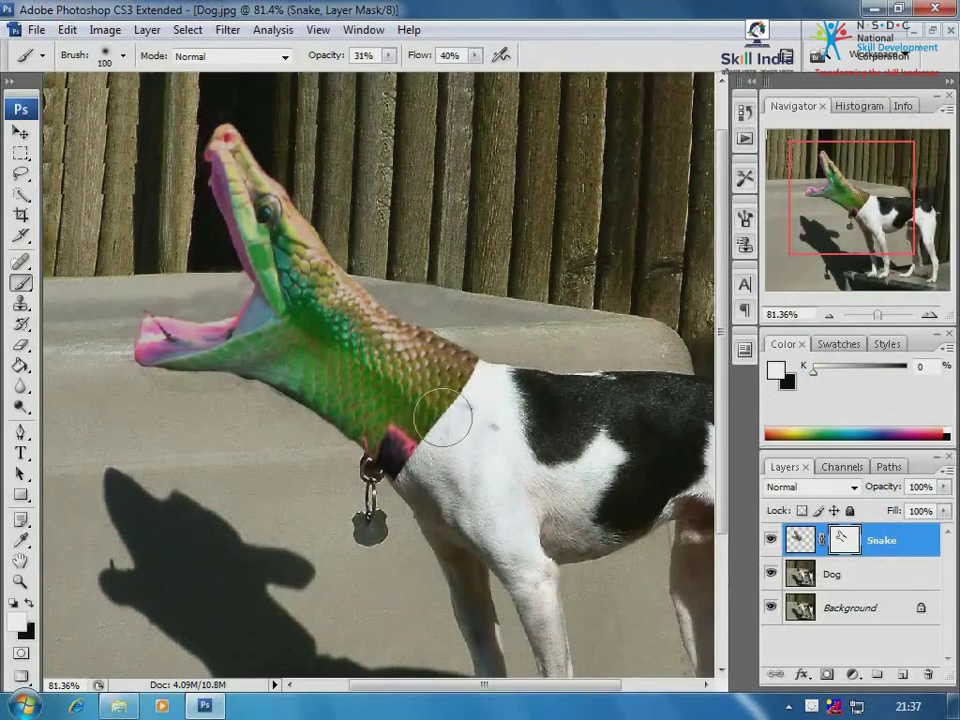
click(28, 602)
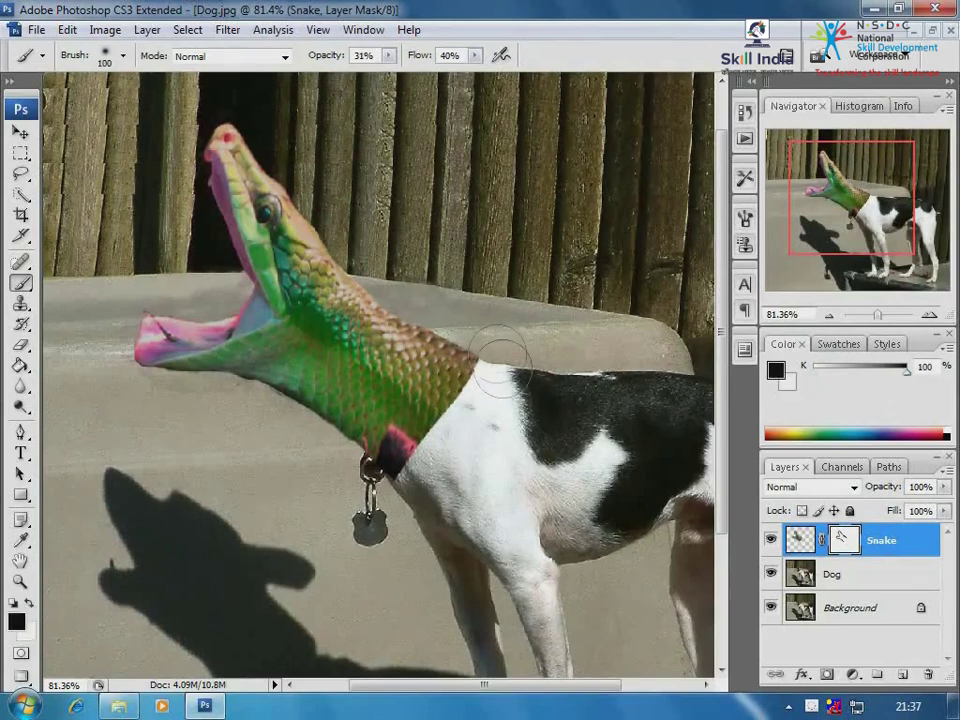
drag(433, 410, 366, 455)
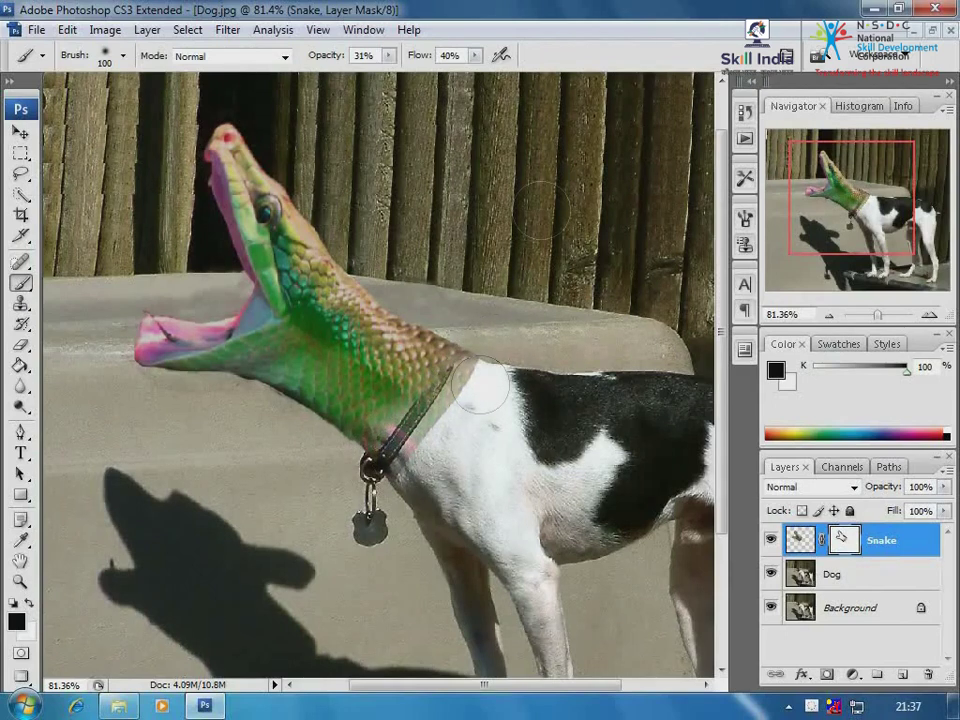
Blend the mask edge around the collar with brush flow lowered to 12% and the brush size reduced to 50 px.
drag(475, 56, 460, 72)
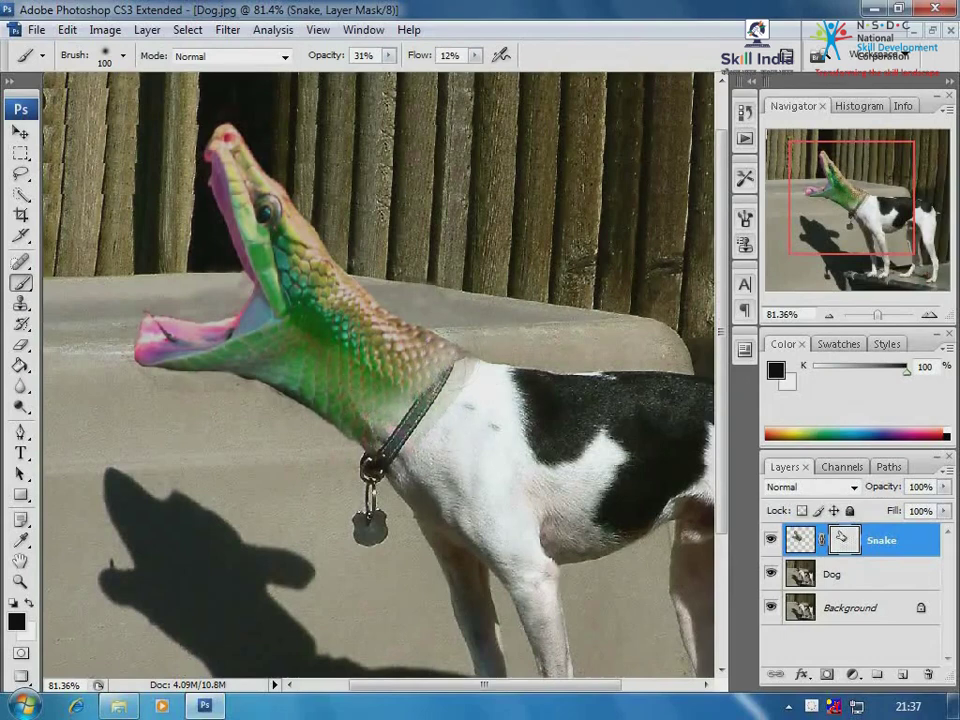
key([)
key([)
key([)
key([)
key([)
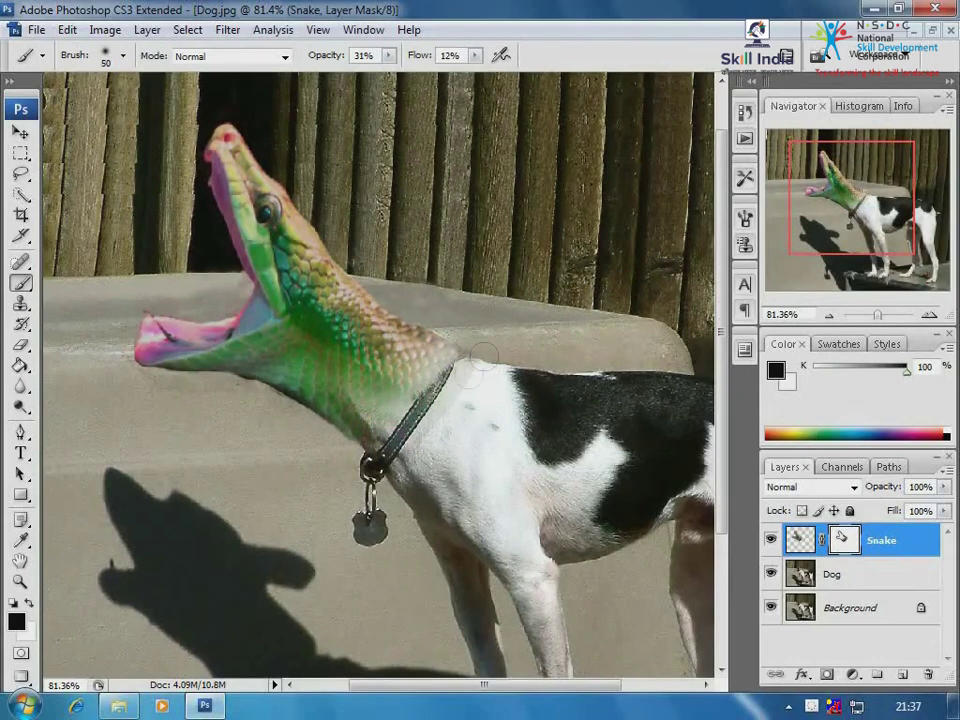
Refine the Snake mask around the collar at 53% brush flow, alternating between black and white paint.
drag(475, 56, 515, 76)
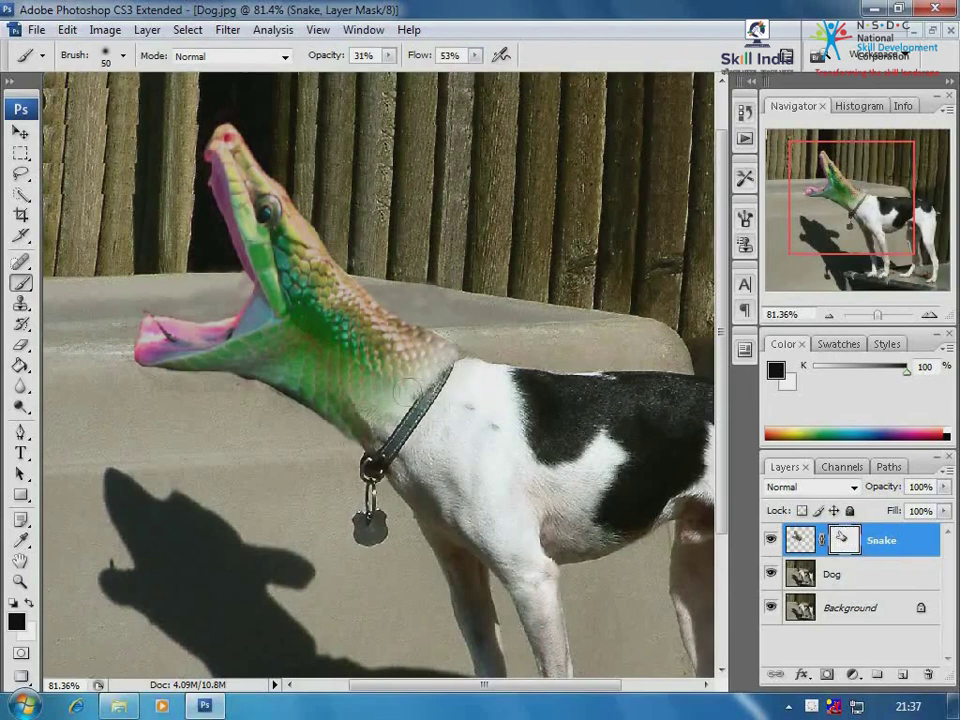
key(x)
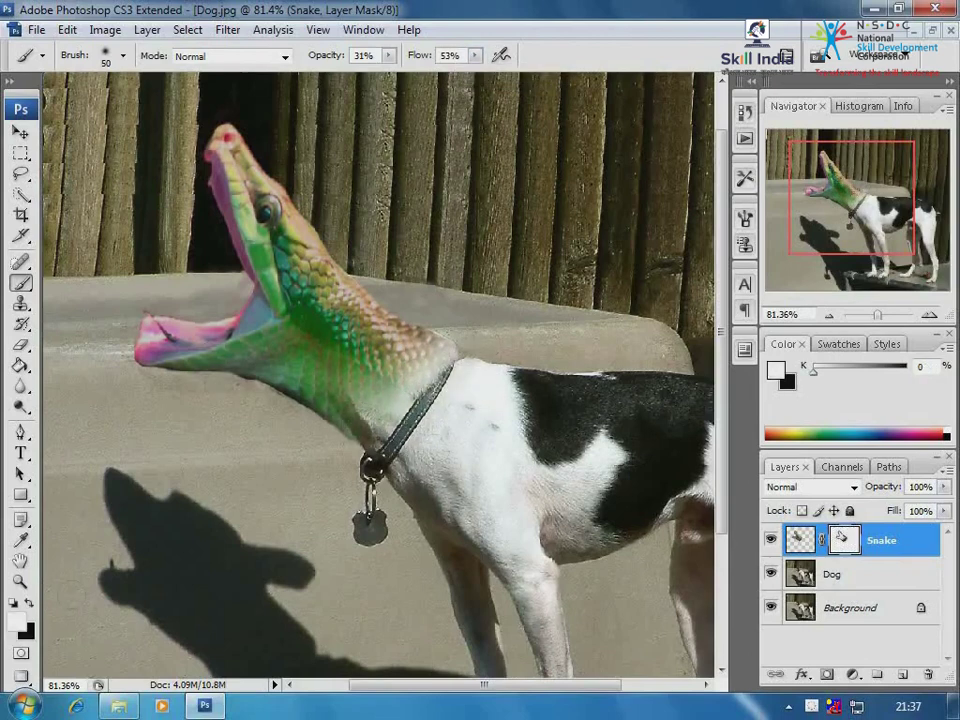
key(x)
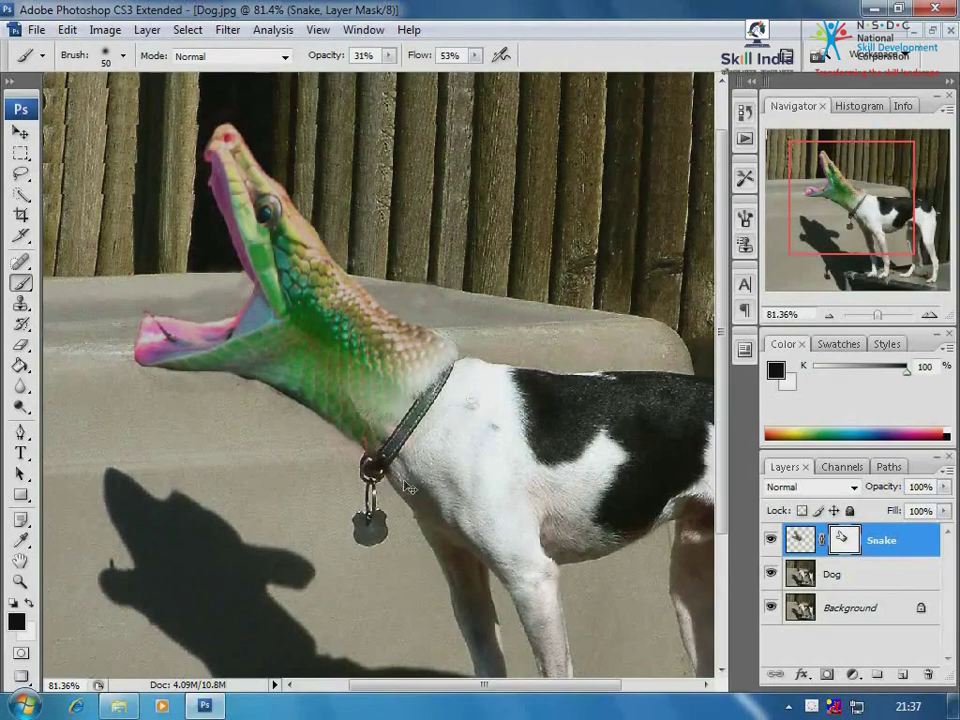
Colorize the Dog layer with Hue/Saturation at hue 91, saturation 61 and lightness -23.
ctrl+alt+click(452, 408)
ctrl+alt+click(418, 407)
ctrl+alt+click(398, 378)
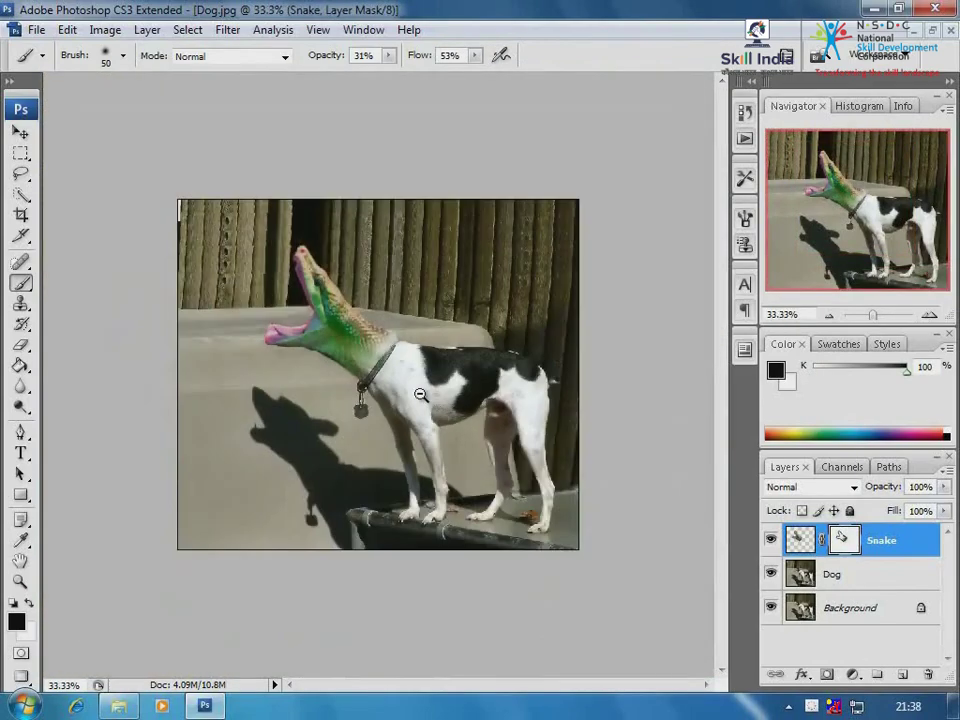
click(855, 574)
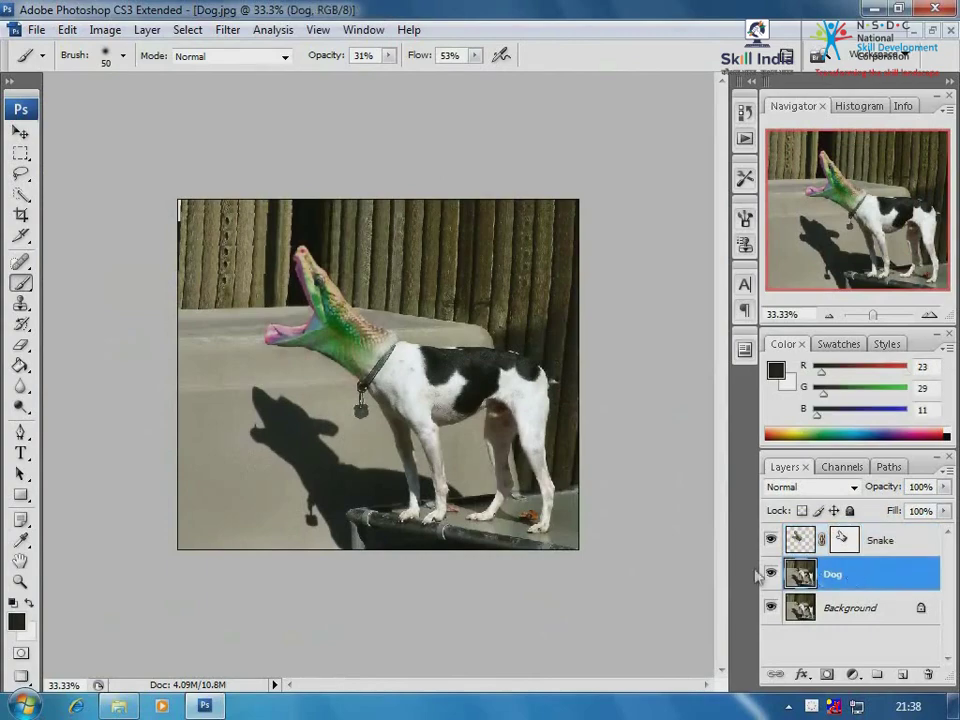
key(ctrl+u)
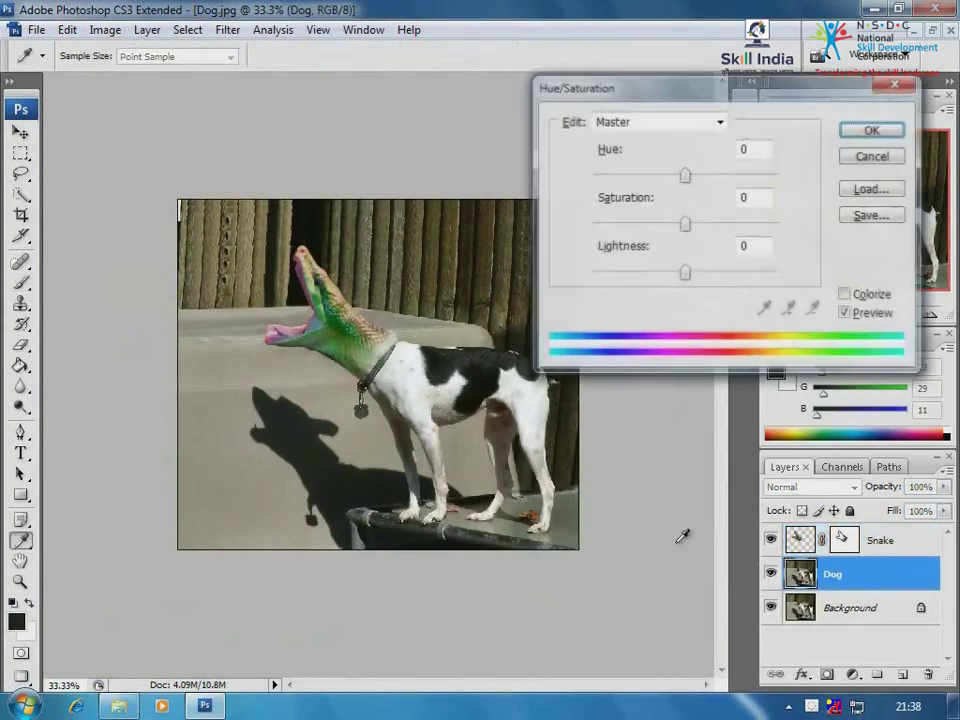
mouse_move(686, 176)
mouse_down()
mouse_move(714, 182)
mouse_move(636, 178)
mouse_move(675, 182)
mouse_up()
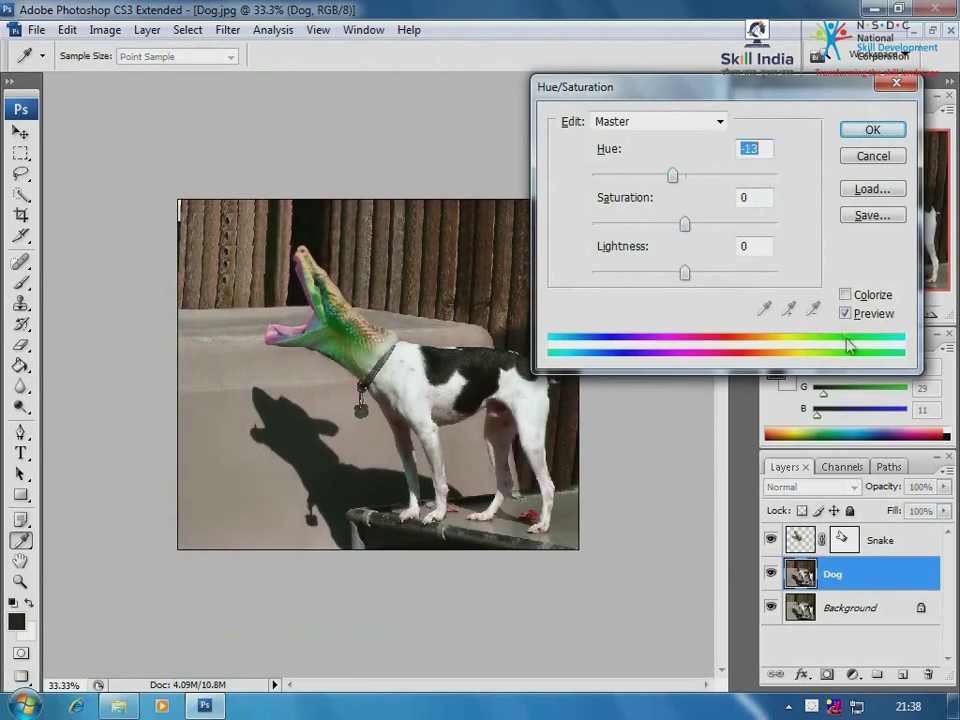
click(846, 295)
drag(636, 178, 684, 229)
drag(688, 280, 663, 275)
drag(685, 227, 707, 227)
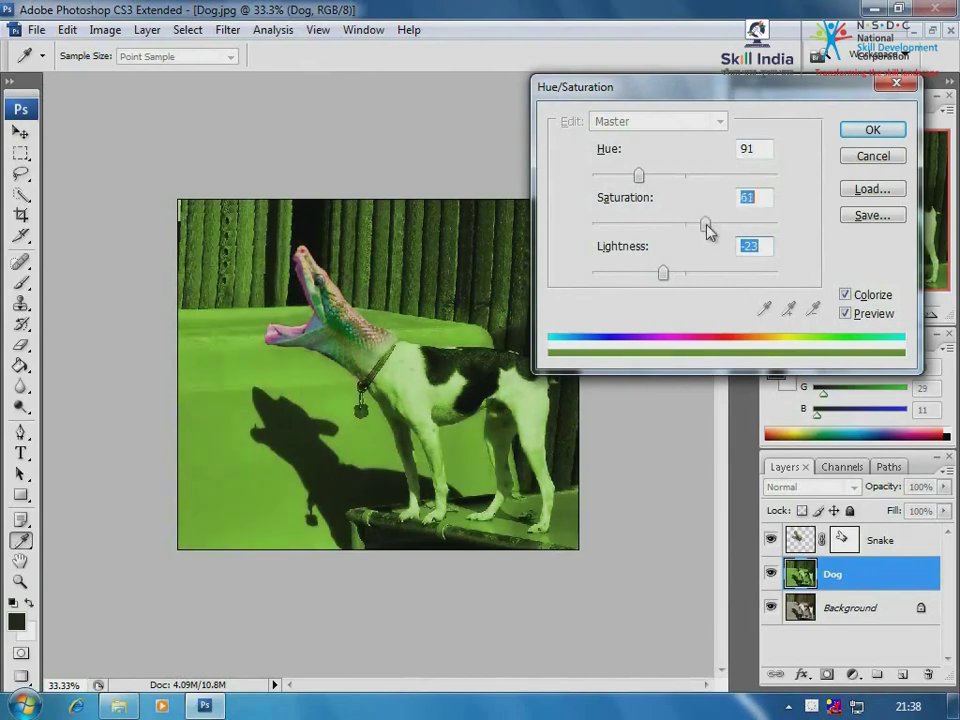
Shift the Dog layer's colorize hue to a cooler green, fine-tune saturation and lightness, and apply the adjustment.
drag(639, 177, 664, 180)
mouse_move(707, 229)
mouse_down()
mouse_move(722, 226)
mouse_move(688, 227)
mouse_up()
mouse_move(662, 273)
mouse_down()
mouse_move(639, 279)
mouse_move(665, 280)
mouse_up()
click(866, 132)
key(b)
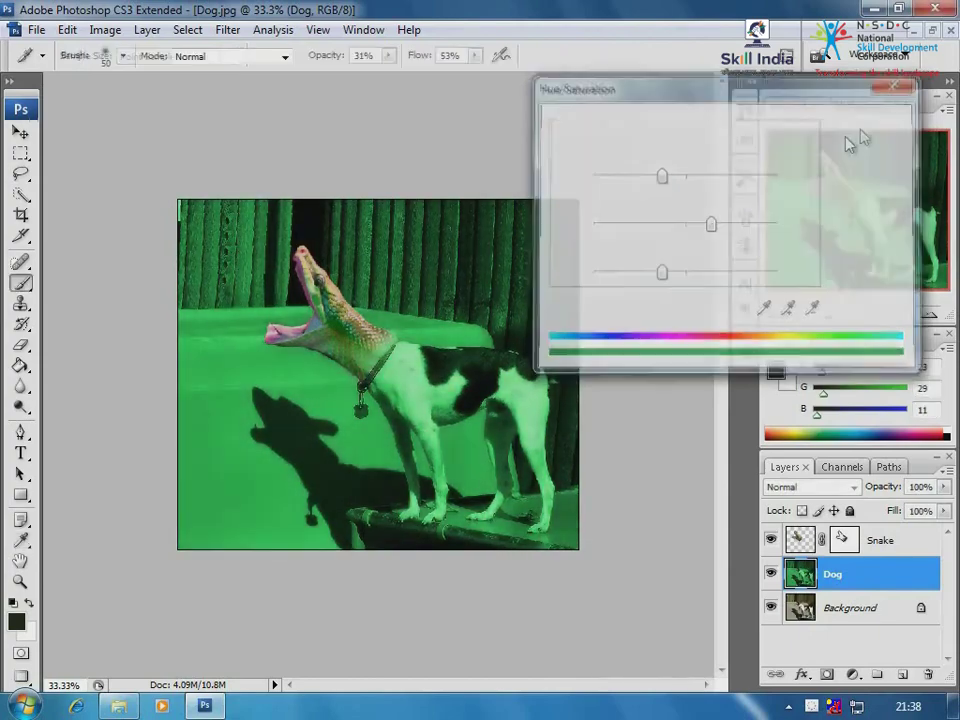
Darken the Dog layer with Curves, pulling two points of the RGB curve below the diagonal.
click(105, 30)
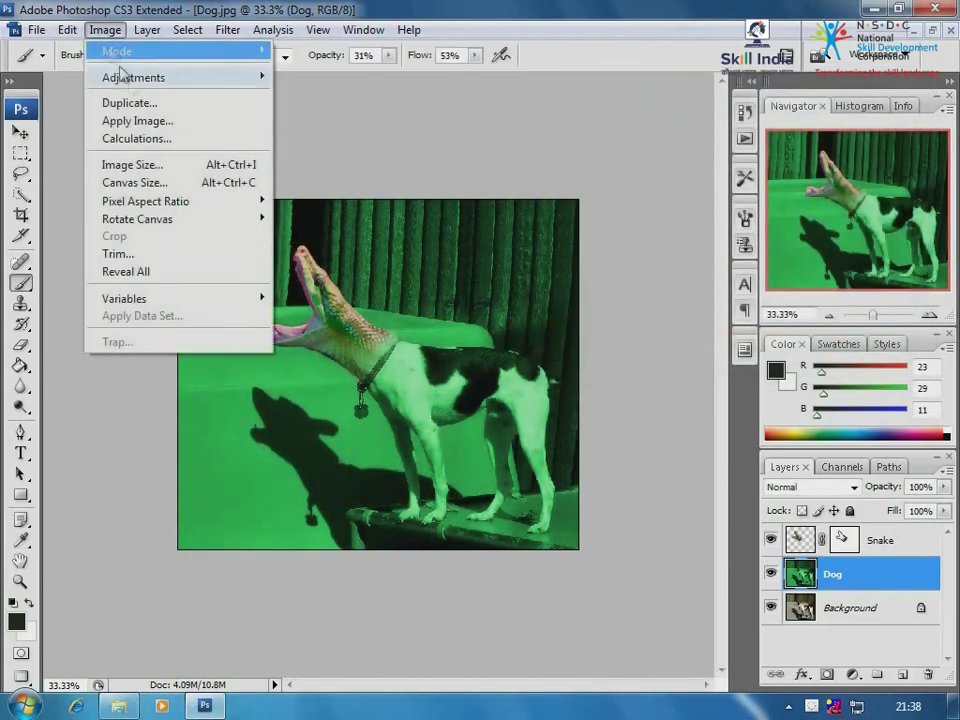
mouse_move(132, 76)
click(313, 146)
click(728, 300)
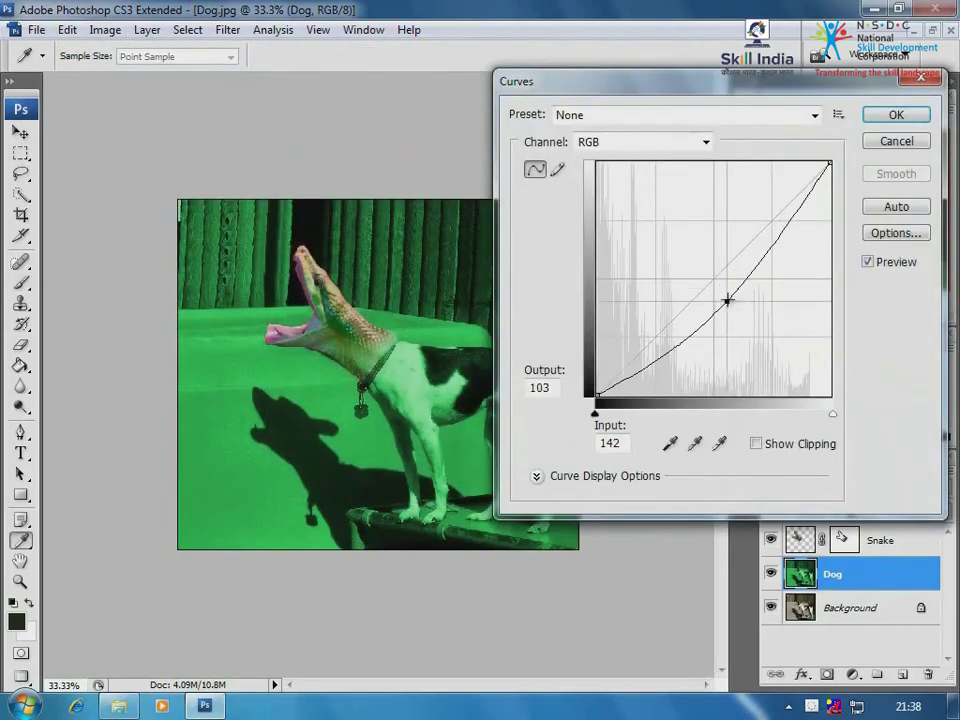
drag(728, 300, 733, 281)
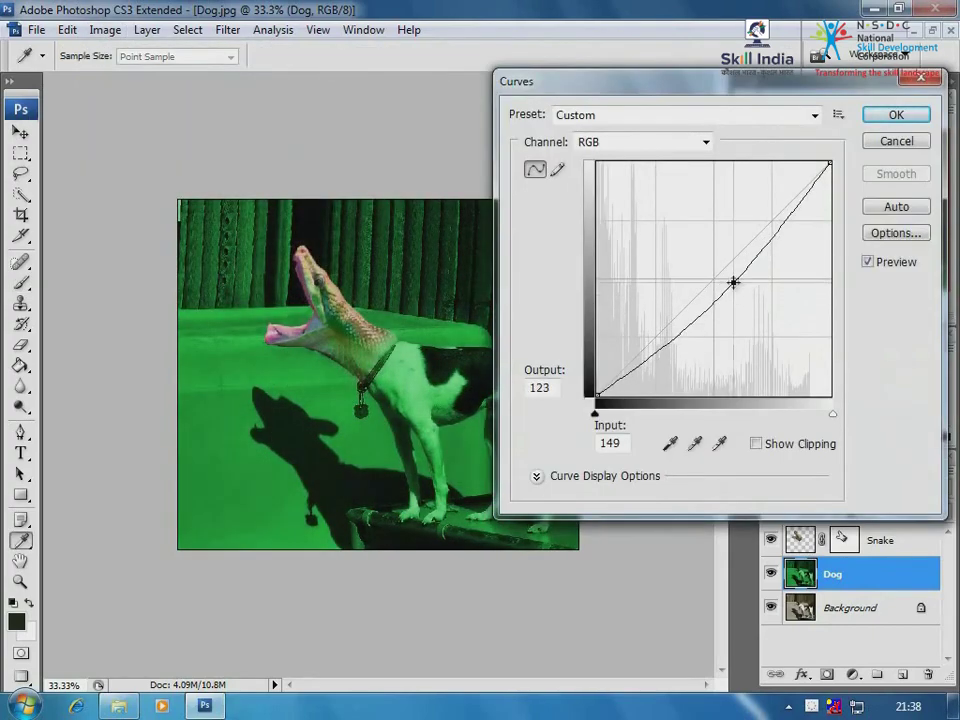
click(774, 225)
drag(774, 225, 786, 248)
drag(733, 282, 705, 317)
mouse_move(785, 248)
mouse_down()
mouse_move(782, 227)
mouse_move(794, 230)
mouse_up()
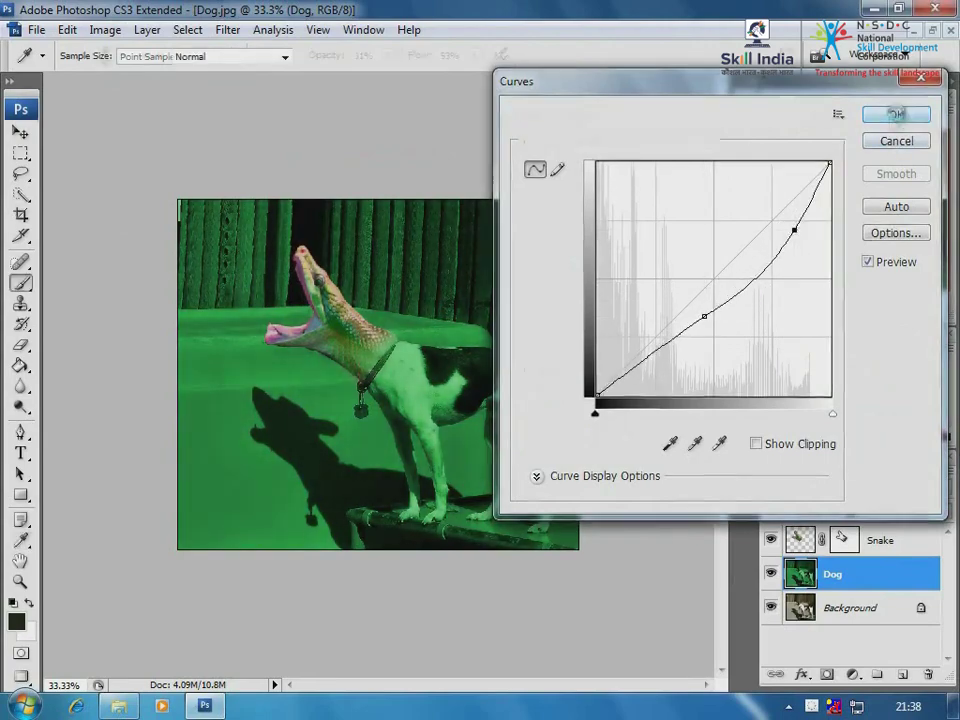
click(896, 116)
key(b)
Create a new layer above the Dog layer and outline the snake's head and neck with a freehand Lasso selection.
key(ctrl+0)
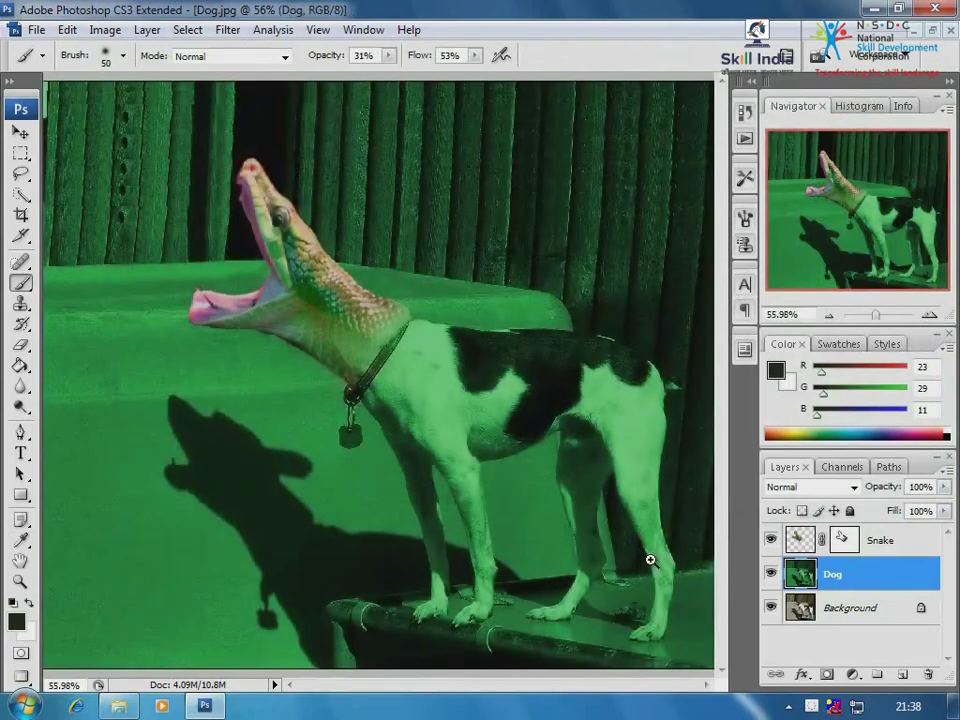
key(ctrl+minus)
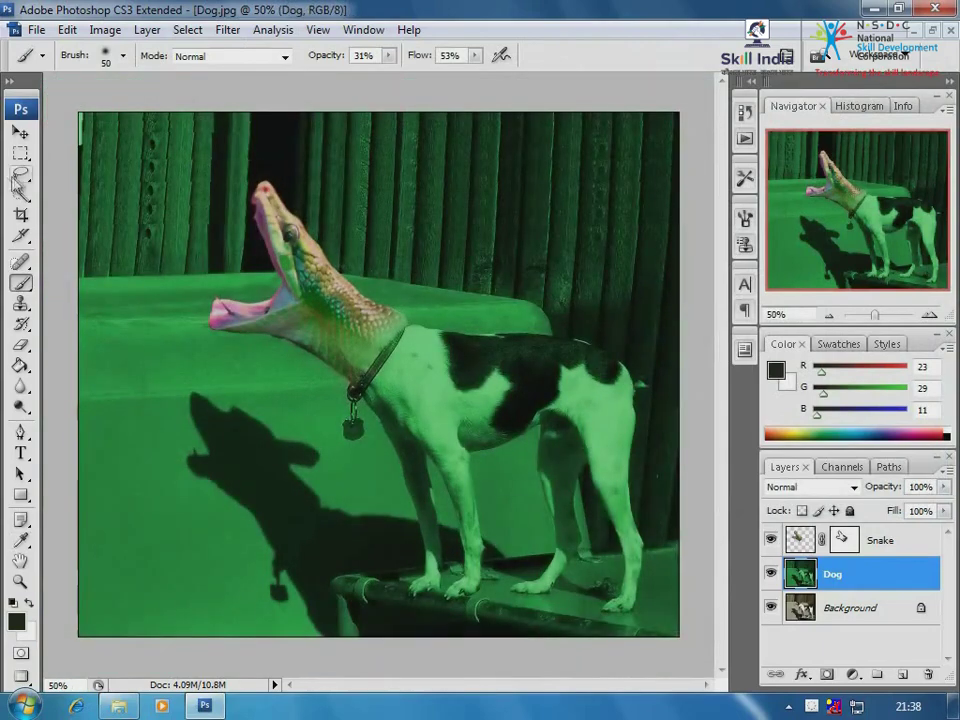
click(21, 176)
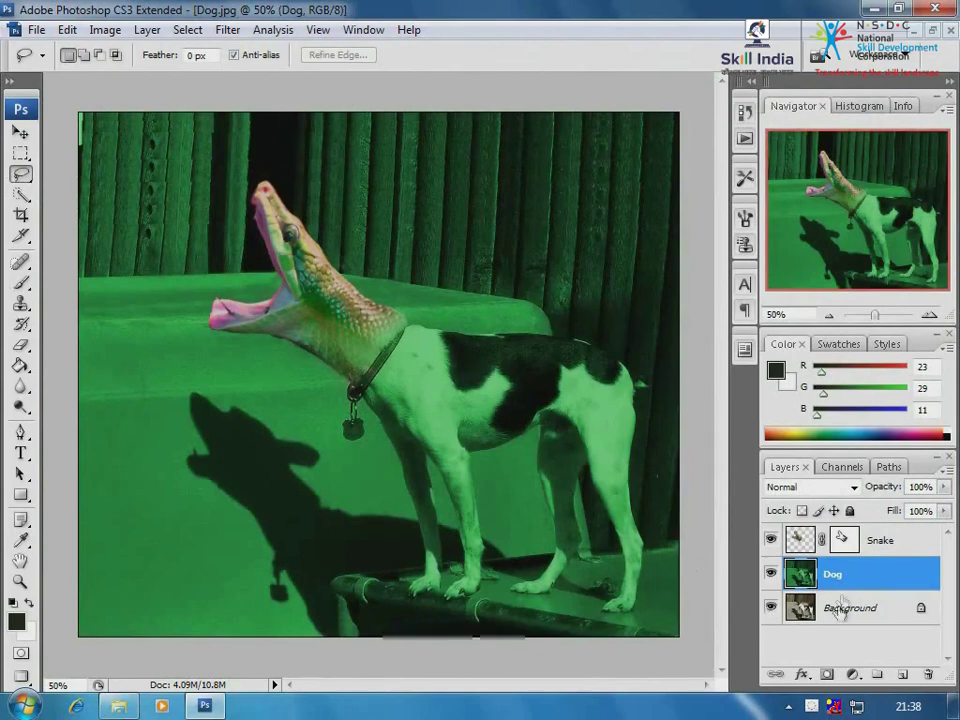
click(898, 674)
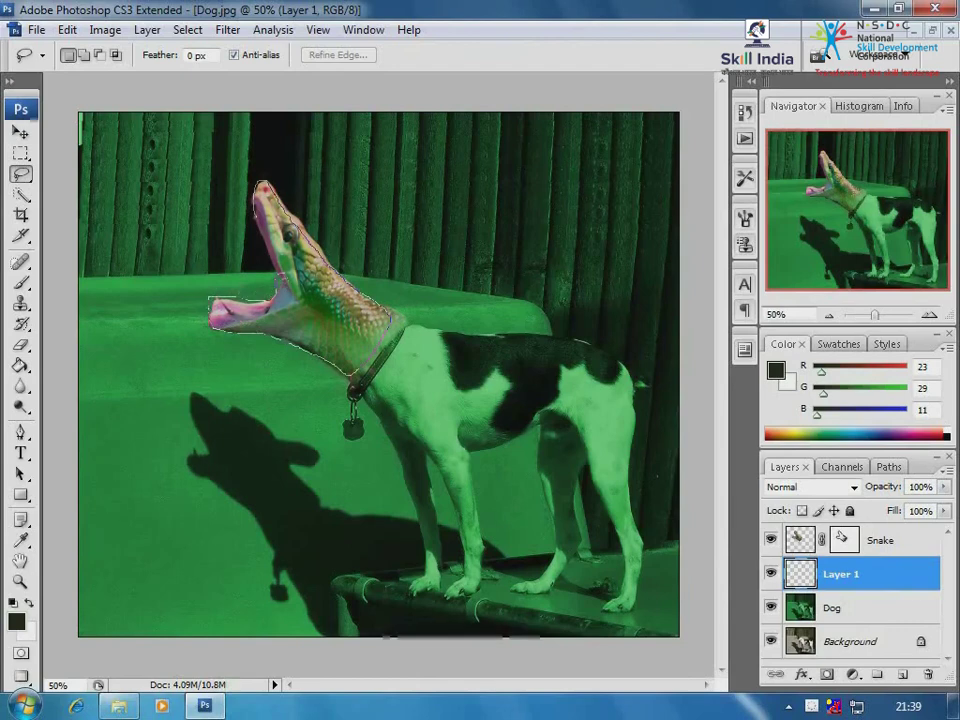
drag(213, 298, 213, 298)
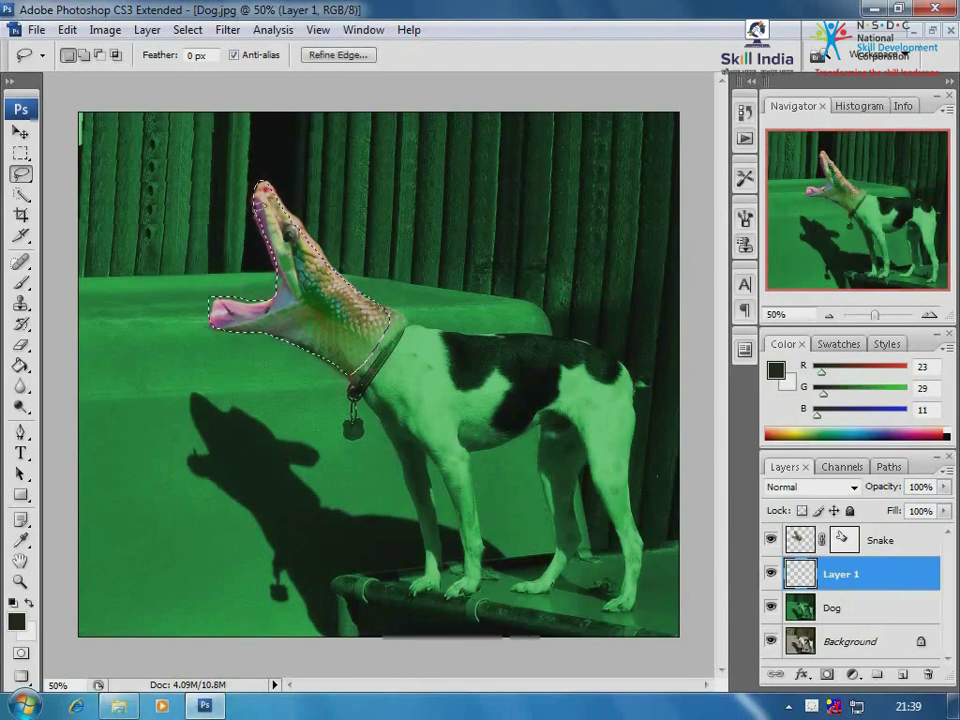
Fill the head-shaped selection with near-black green (RGB 5, 21, 9), move it over the dog's head shadow on the wall, and deselect.
key(g)
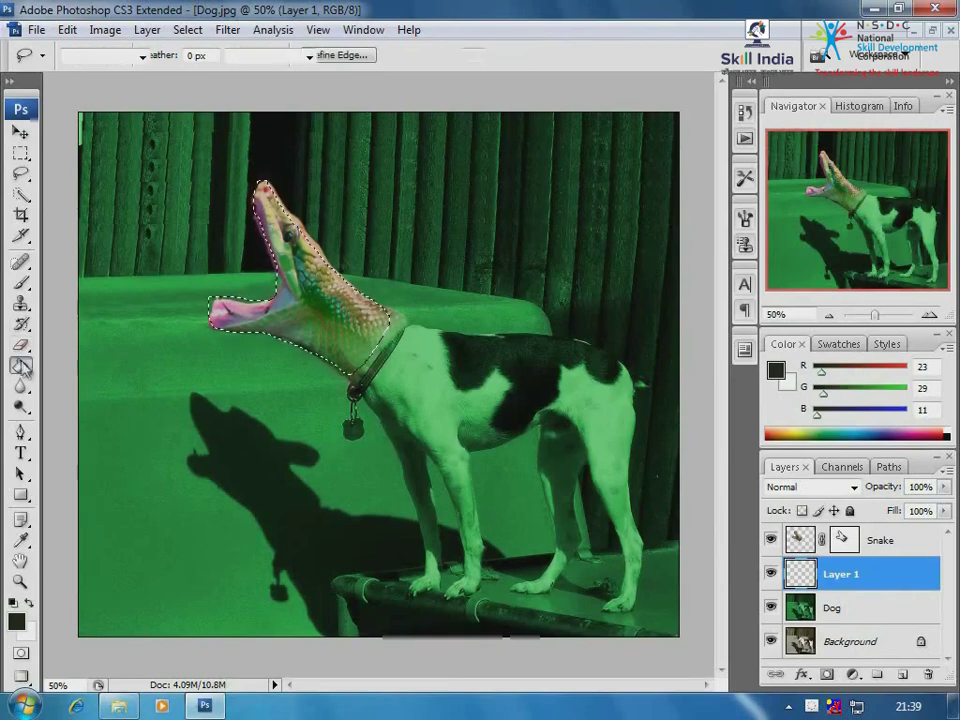
click(317, 319)
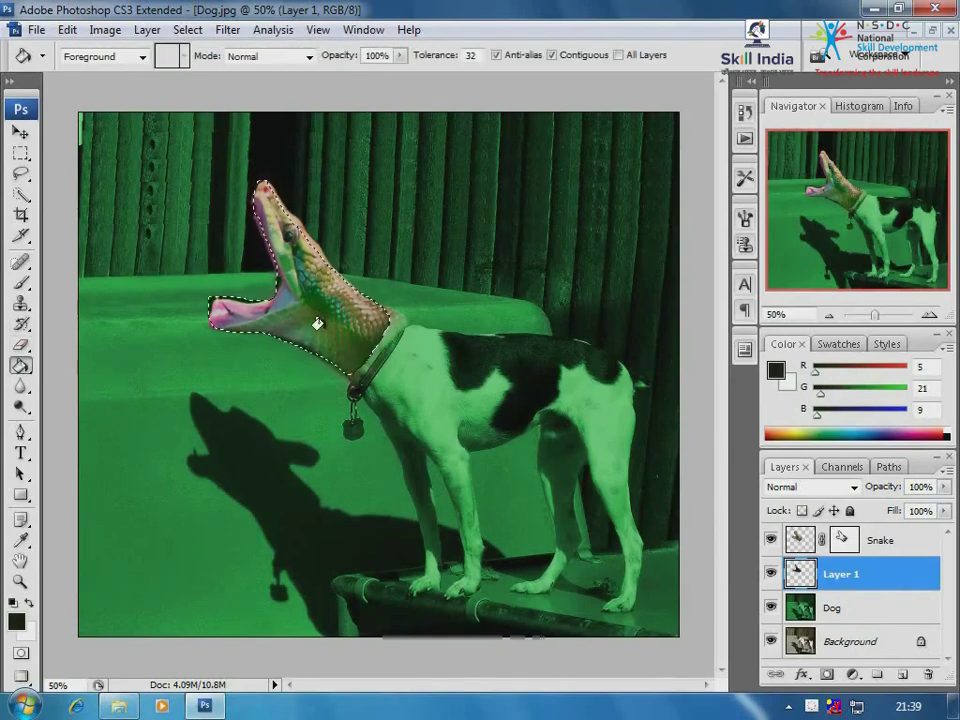
click(20, 134)
drag(351, 315, 258, 445)
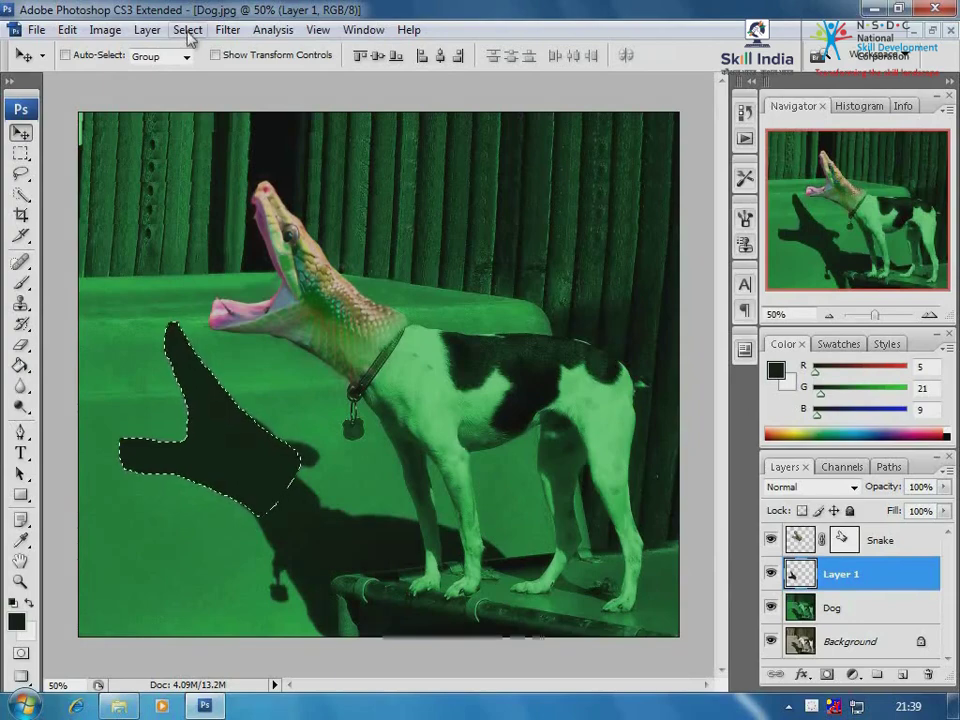
click(188, 30)
click(210, 68)
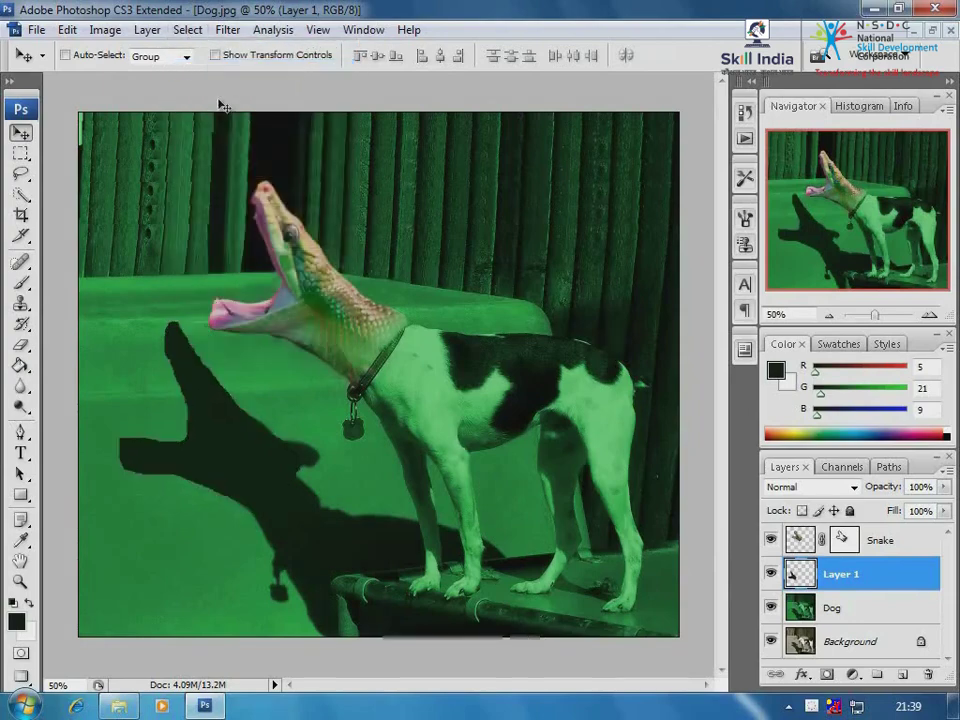
Warp the snake-head shadow on Layer 1 so its neck edge and upper jaw fit the dog's shadow on the wall, and apply the warp.
click(67, 30)
mouse_move(90, 363)
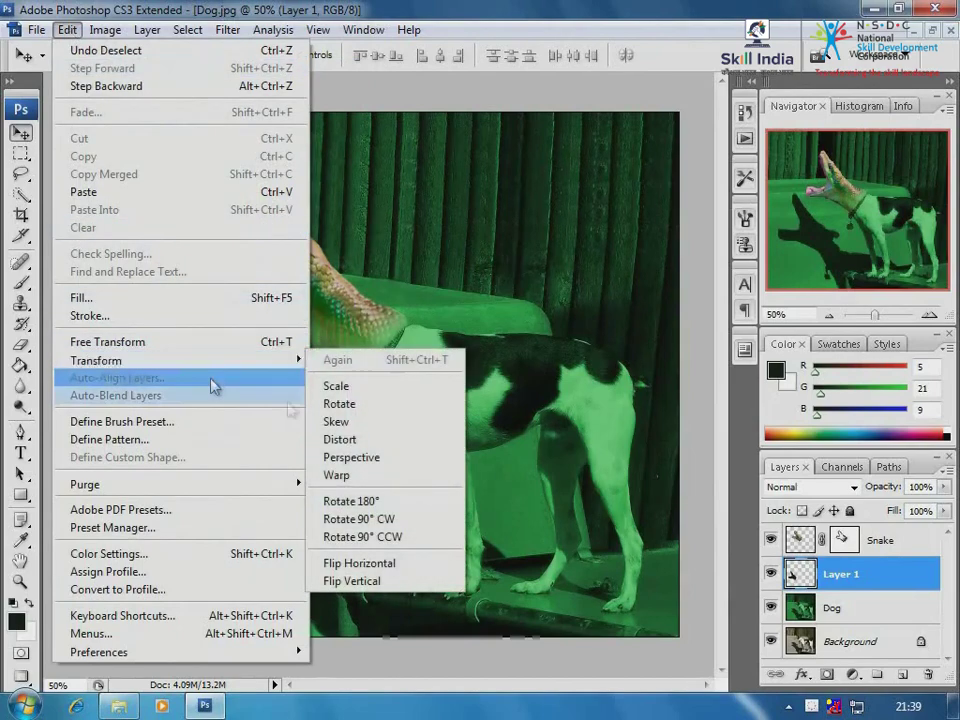
click(388, 414)
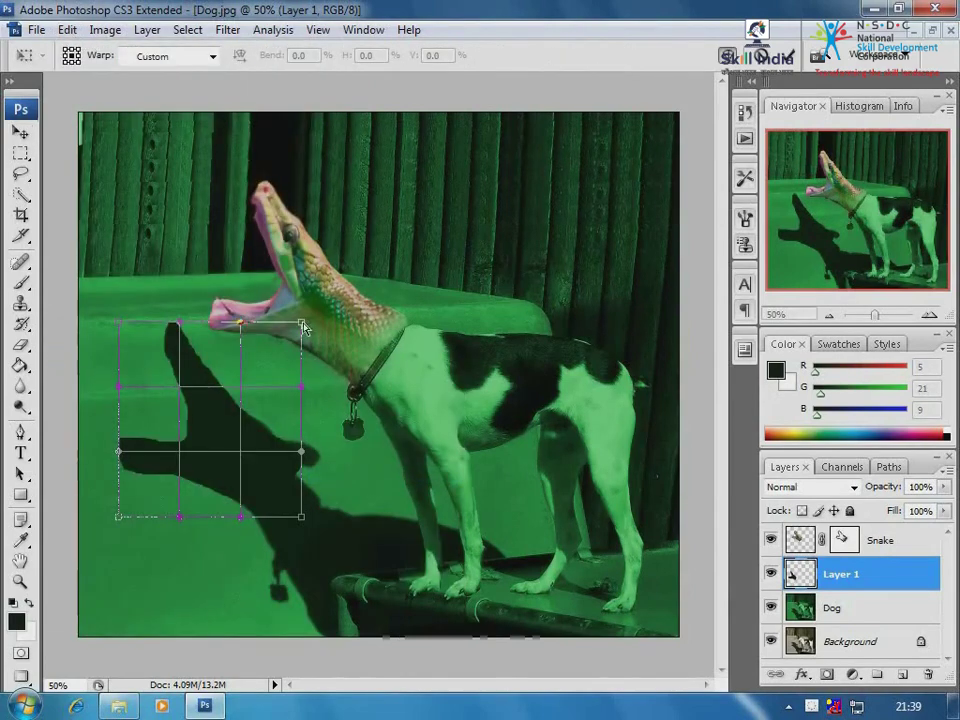
drag(301, 322, 295, 380)
drag(305, 517, 314, 552)
drag(302, 453, 309, 505)
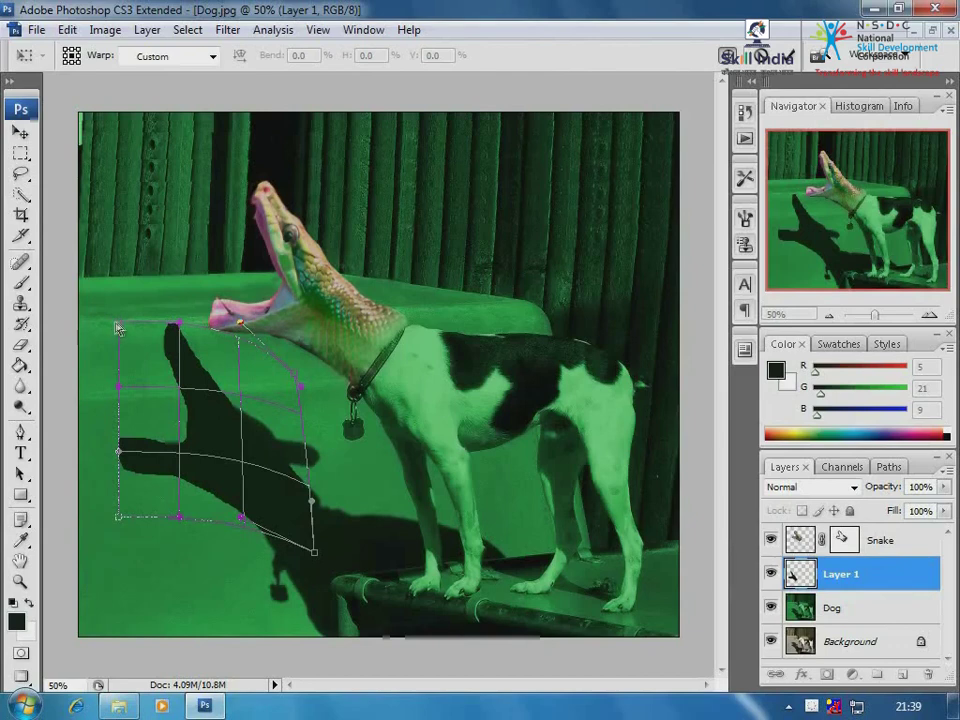
drag(118, 328, 127, 290)
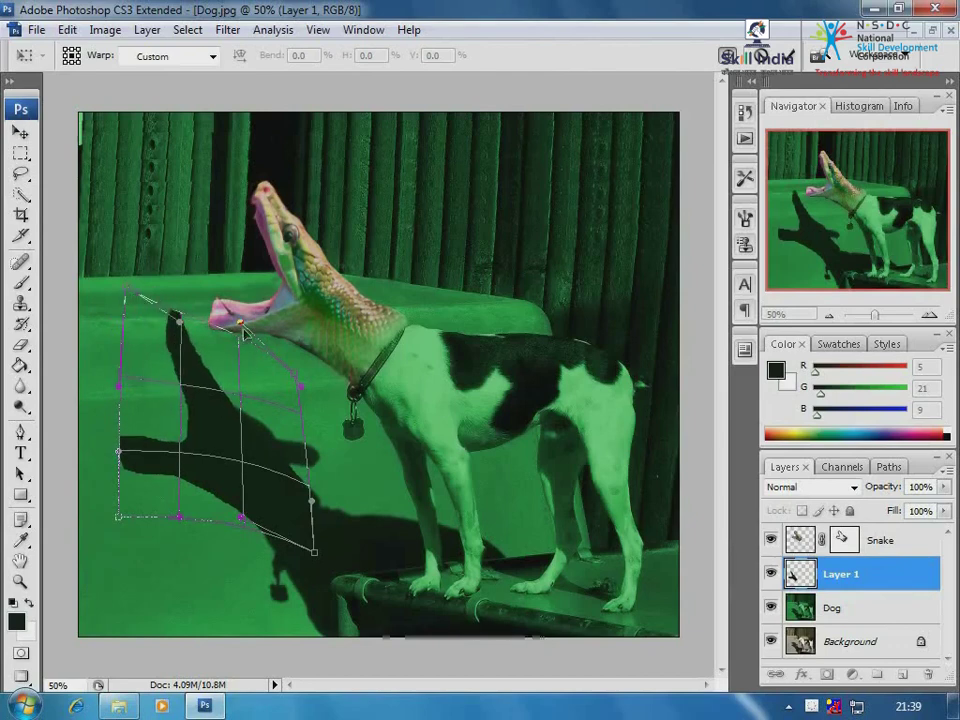
drag(241, 324, 274, 306)
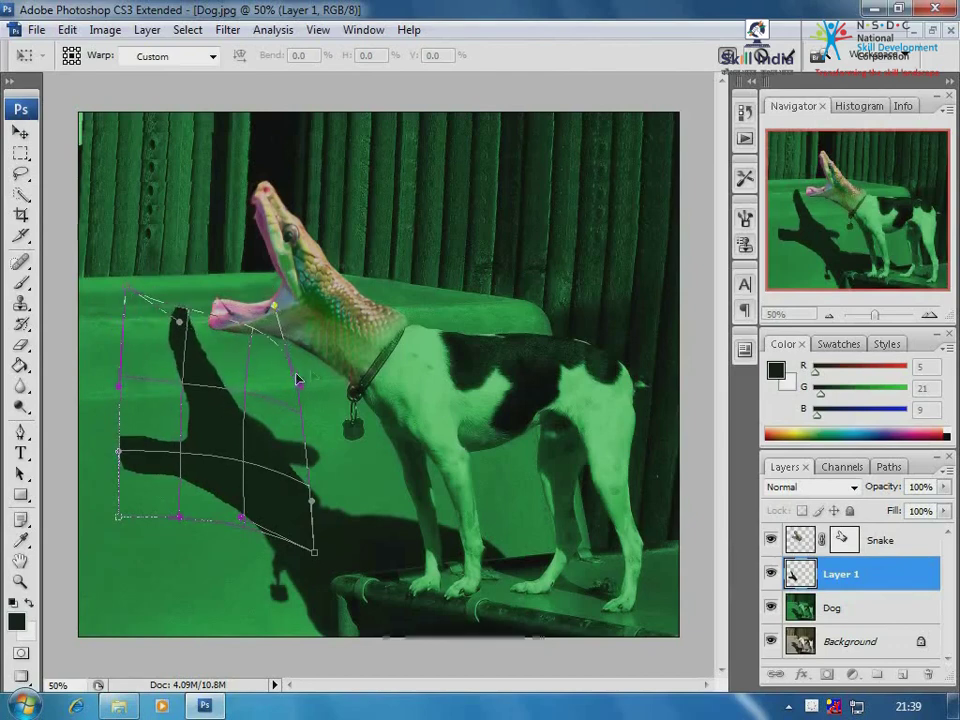
drag(296, 375, 335, 366)
drag(312, 501, 327, 505)
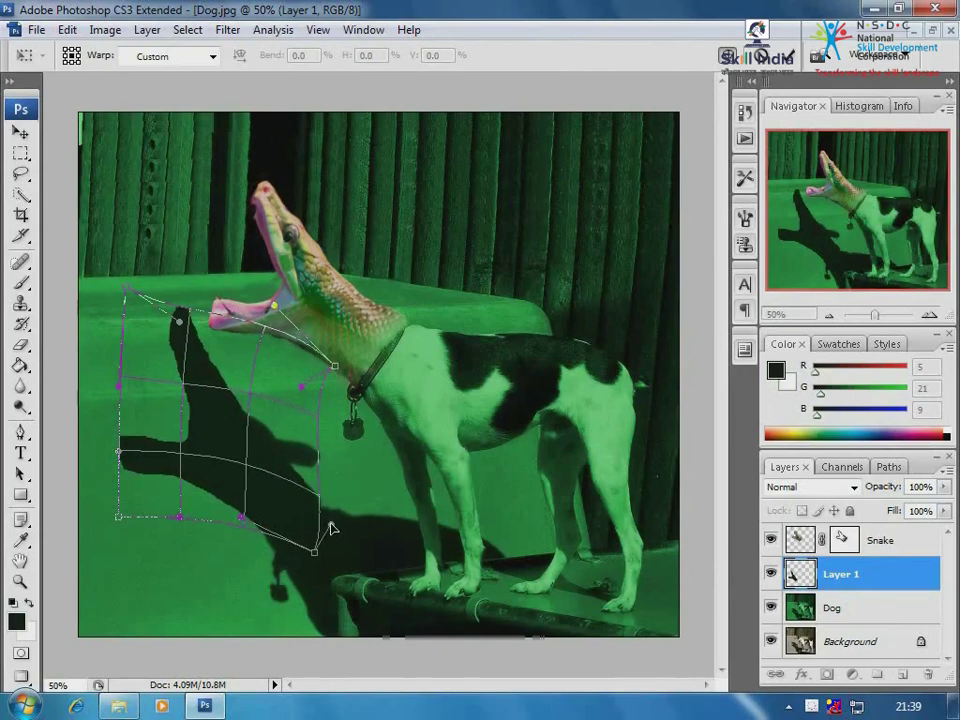
key(Return)
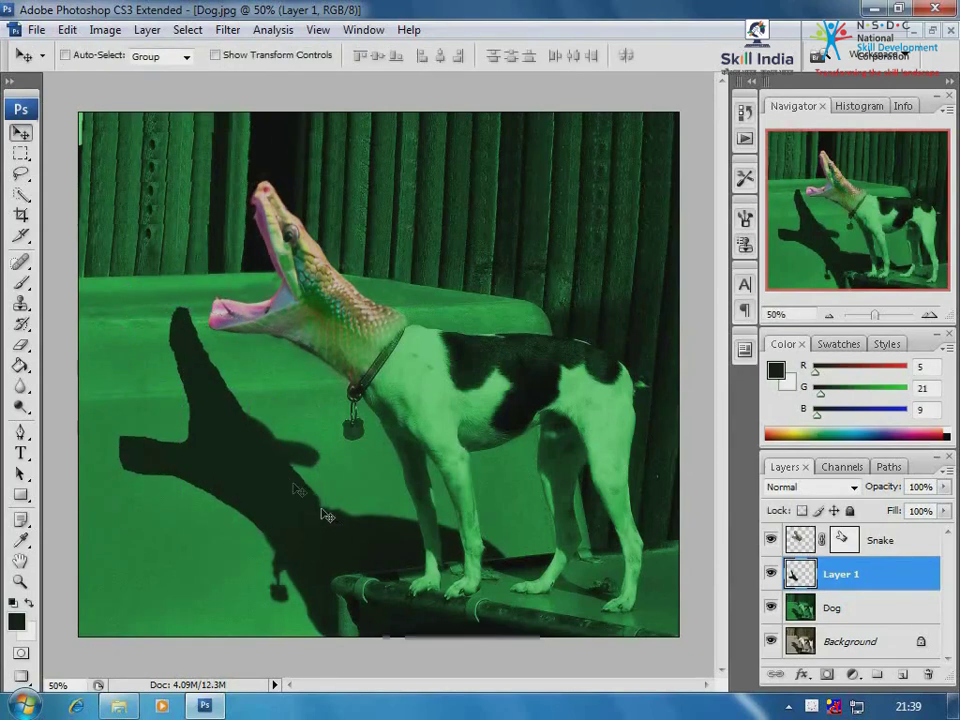
Soften the edges of the shadow on Layer 1 with a Gaussian Blur of about 4 pixels.
click(226, 29)
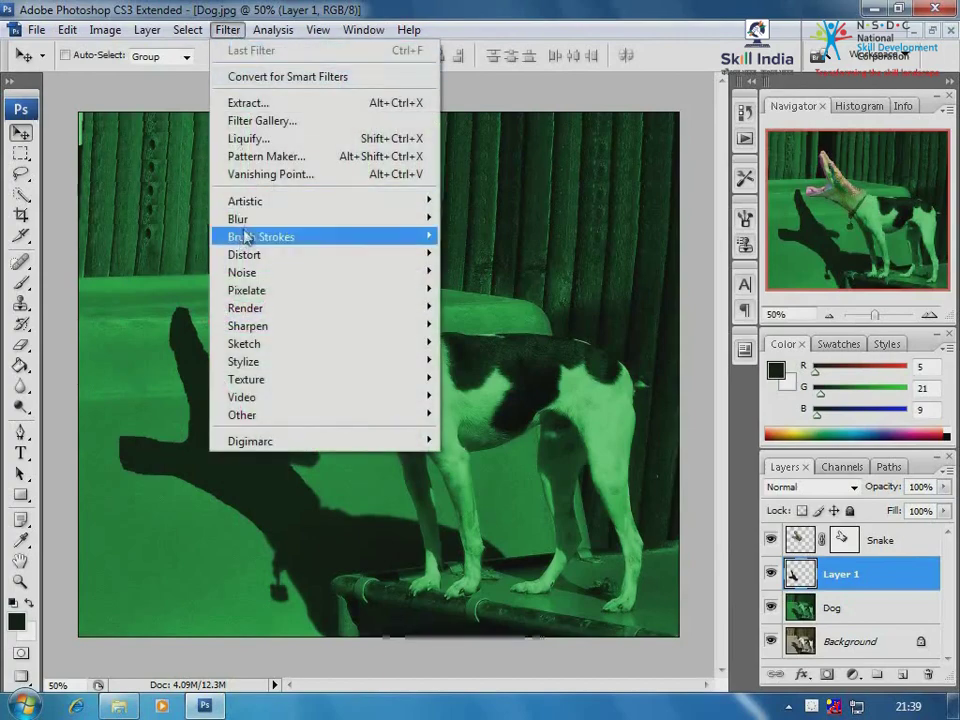
mouse_move(247, 222)
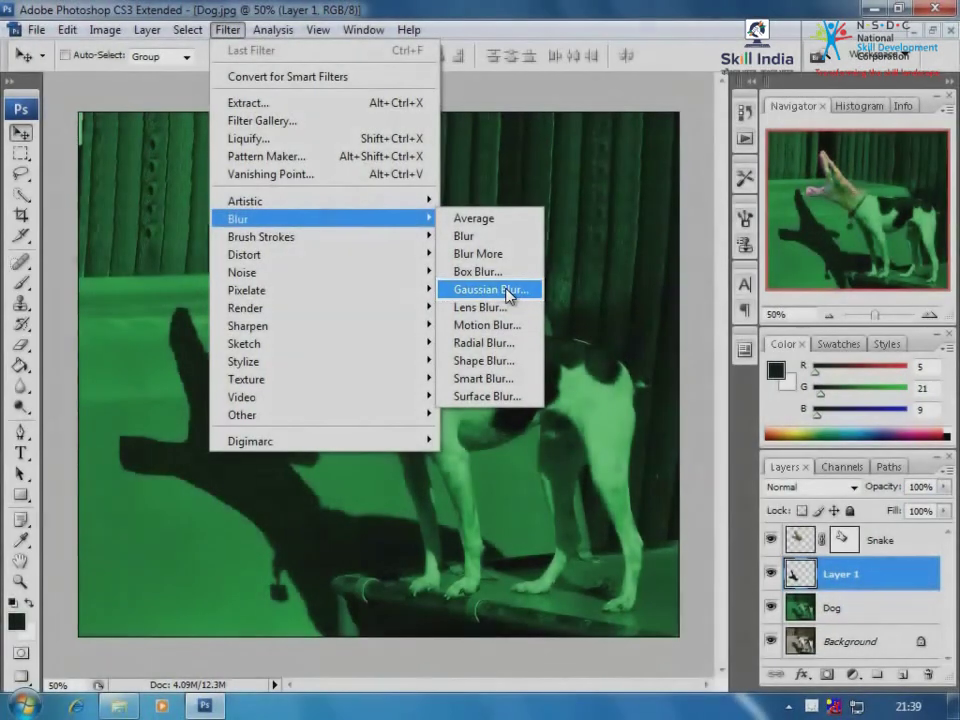
click(506, 292)
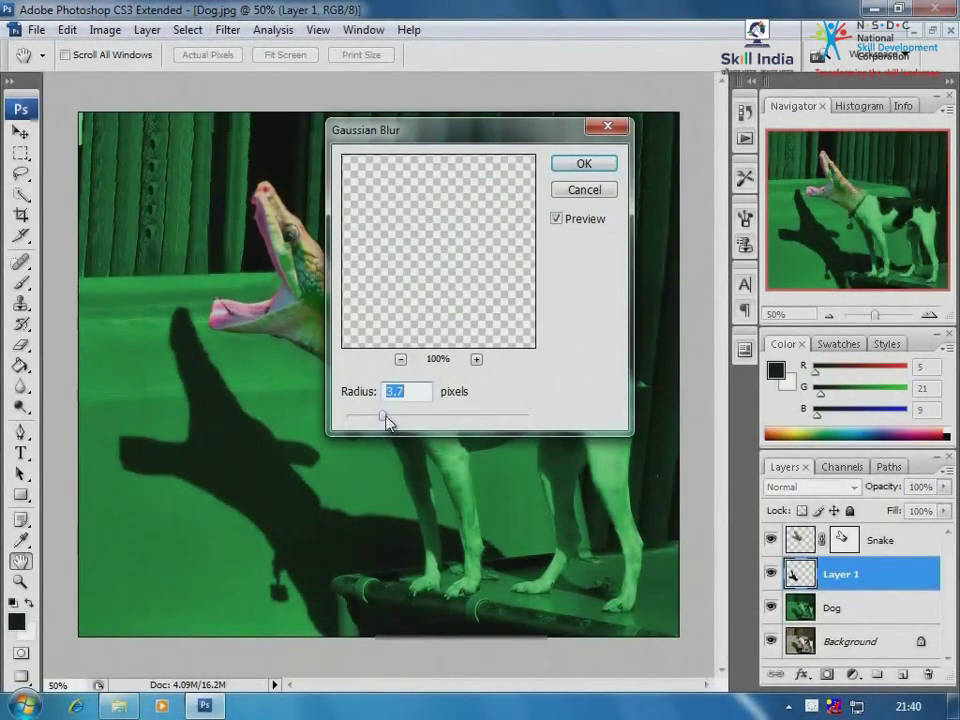
mouse_move(385, 415)
mouse_down()
mouse_move(407, 417)
mouse_move(376, 421)
mouse_move(388, 416)
mouse_up()
click(588, 167)
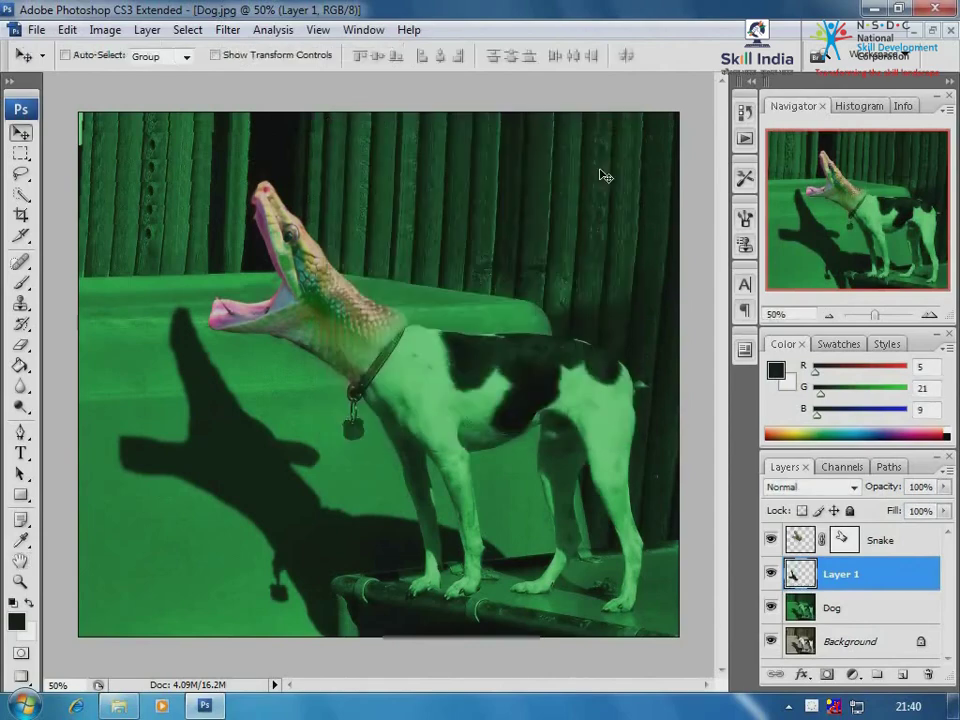
Remove the leftover dog-ear shadow beside the snake-head shadow by cloning clean wall over it on the Dog layer.
drag(129, 306, 461, 587)
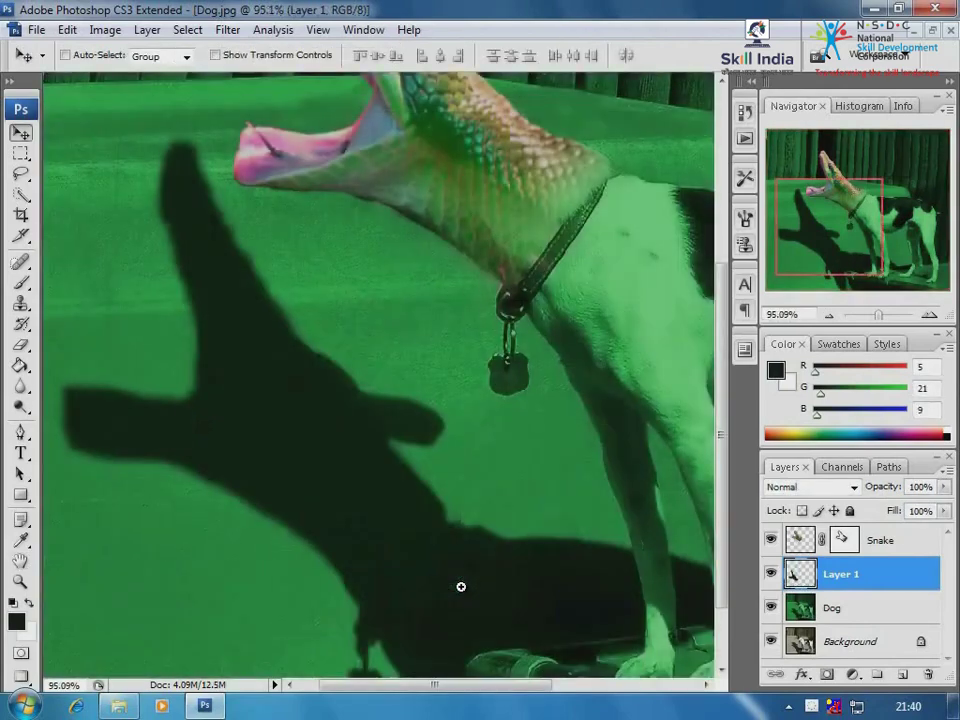
click(850, 615)
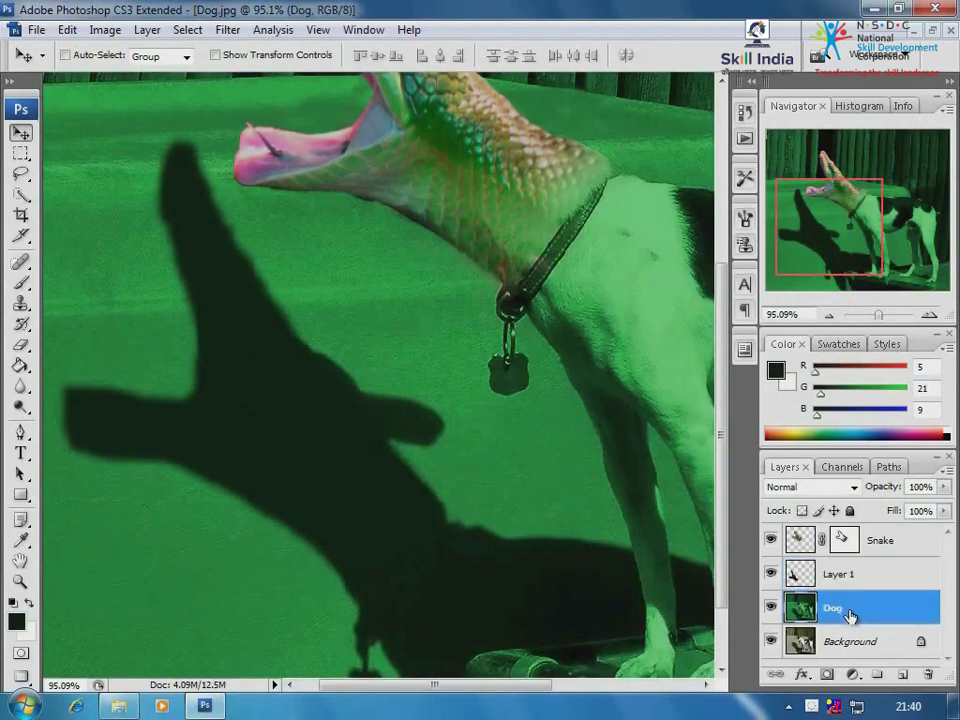
click(24, 304)
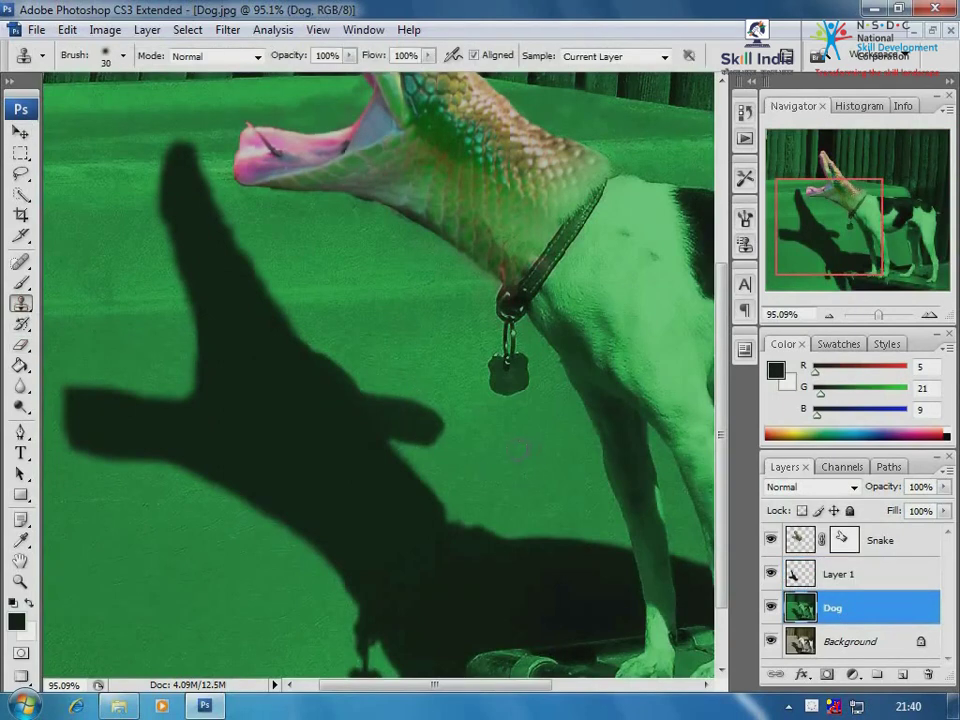
mouse_move(455, 437)
mouse_down()
mouse_move(382, 416)
mouse_move(360, 393)
mouse_up()
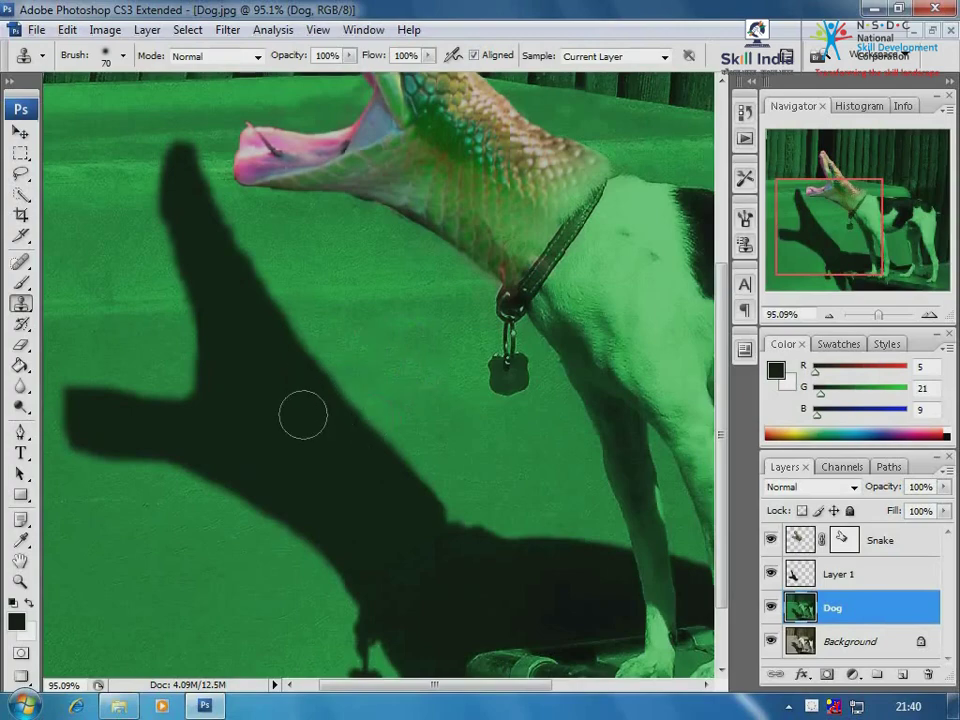
ctrl+alt+click(339, 396)
ctrl+alt+click(354, 400)
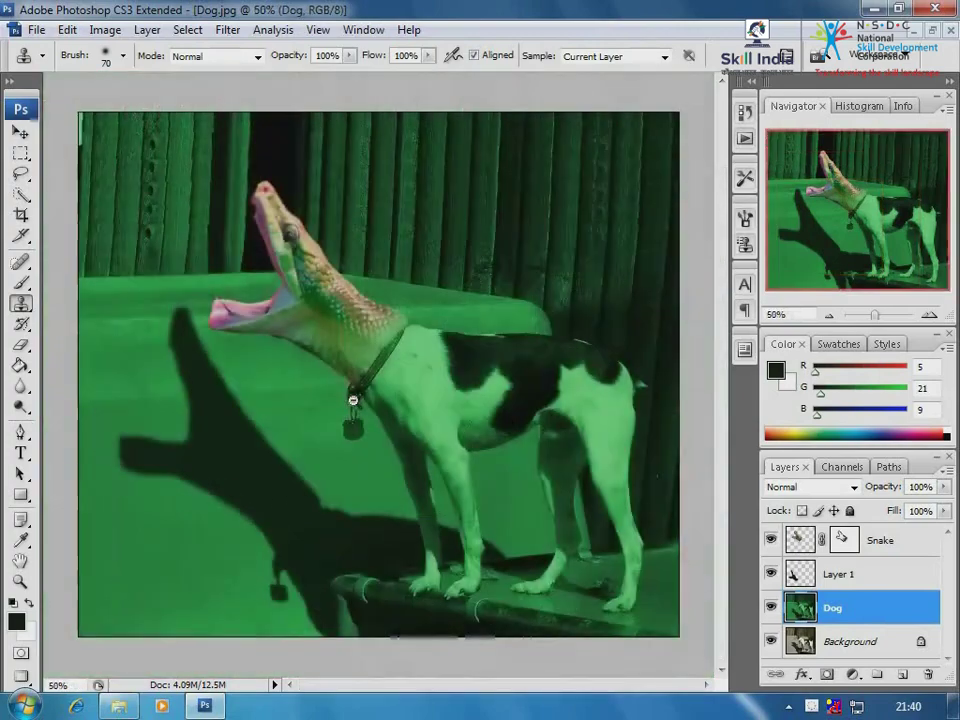
alt+click(281, 423)
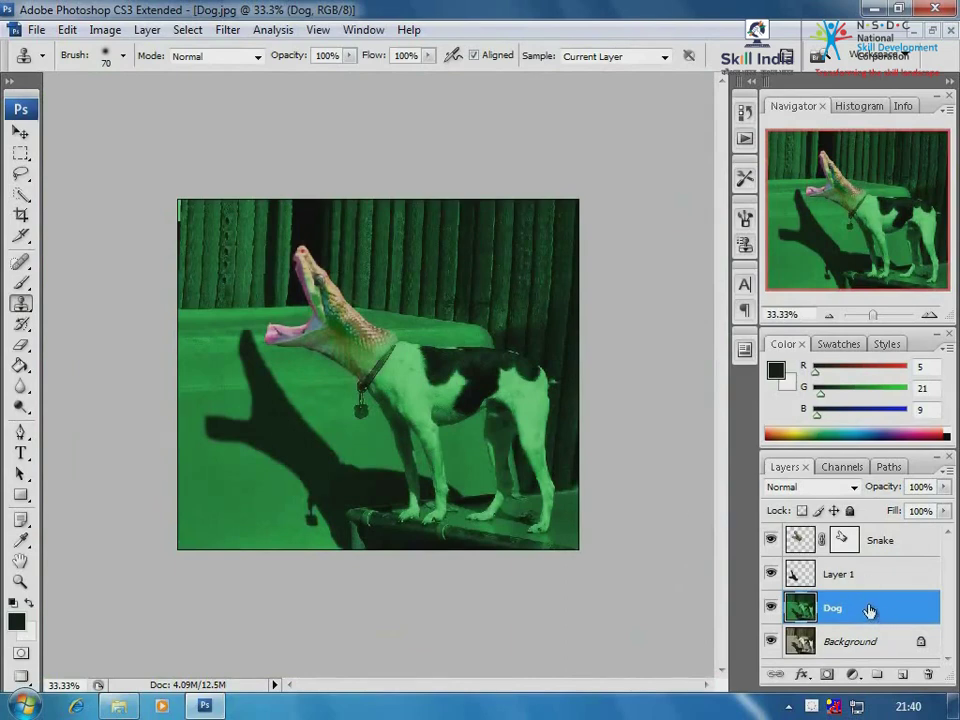
Hide the Background layer and merge the visible Snake, Layer 1 and Dog layers into one.
click(771, 642)
click(146, 30)
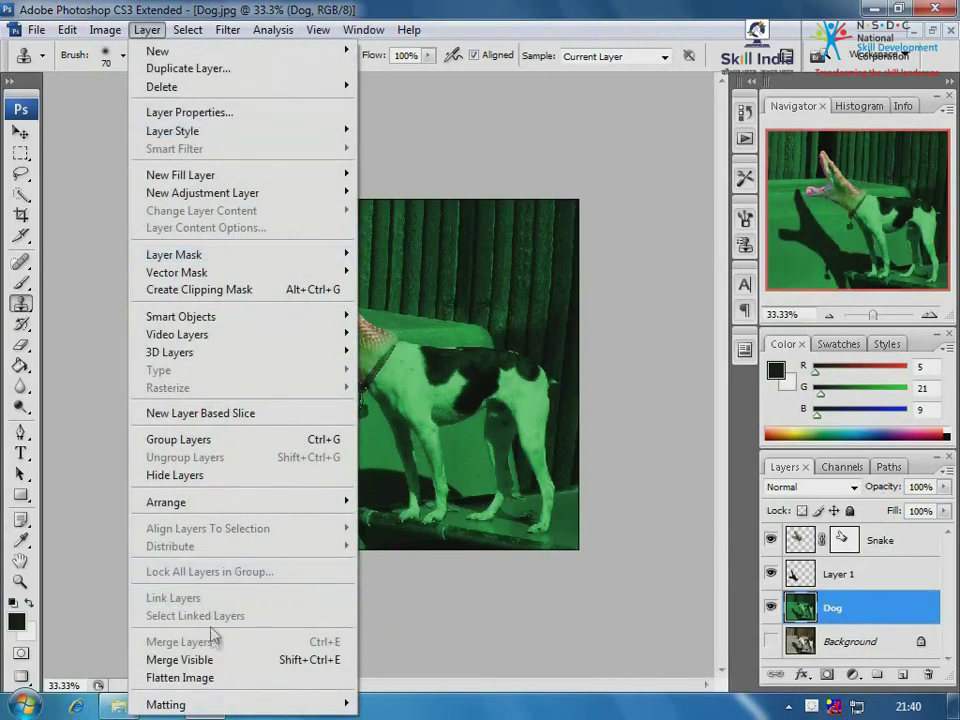
click(214, 660)
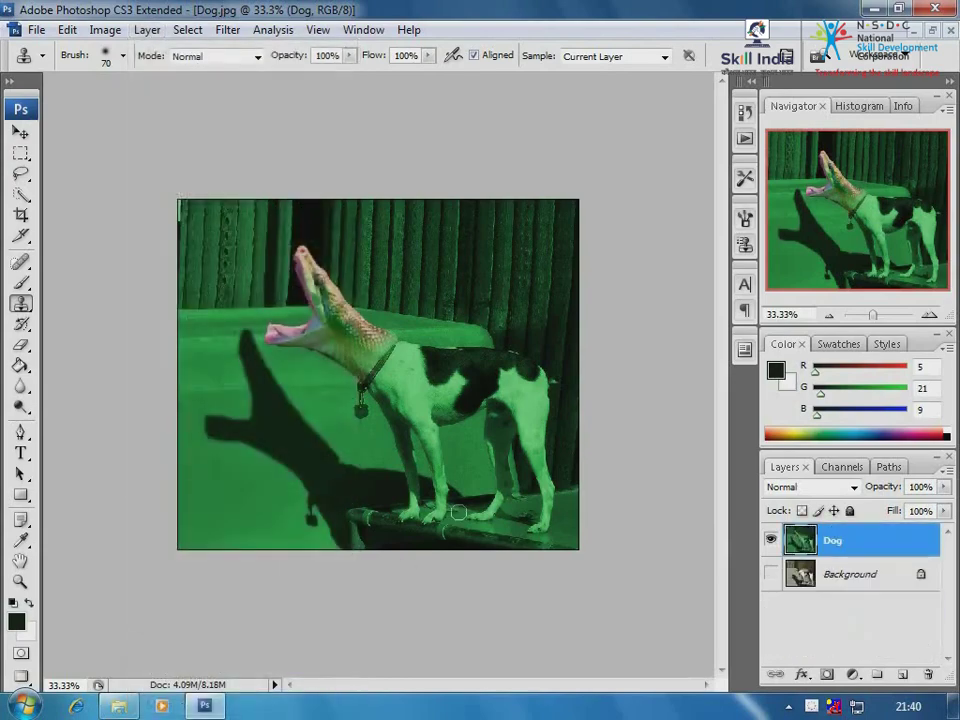
Mute the merged Dog layer with Hue/Saturation, using hue -7, saturation -33 and lightness -10.
key(ctrl+u)
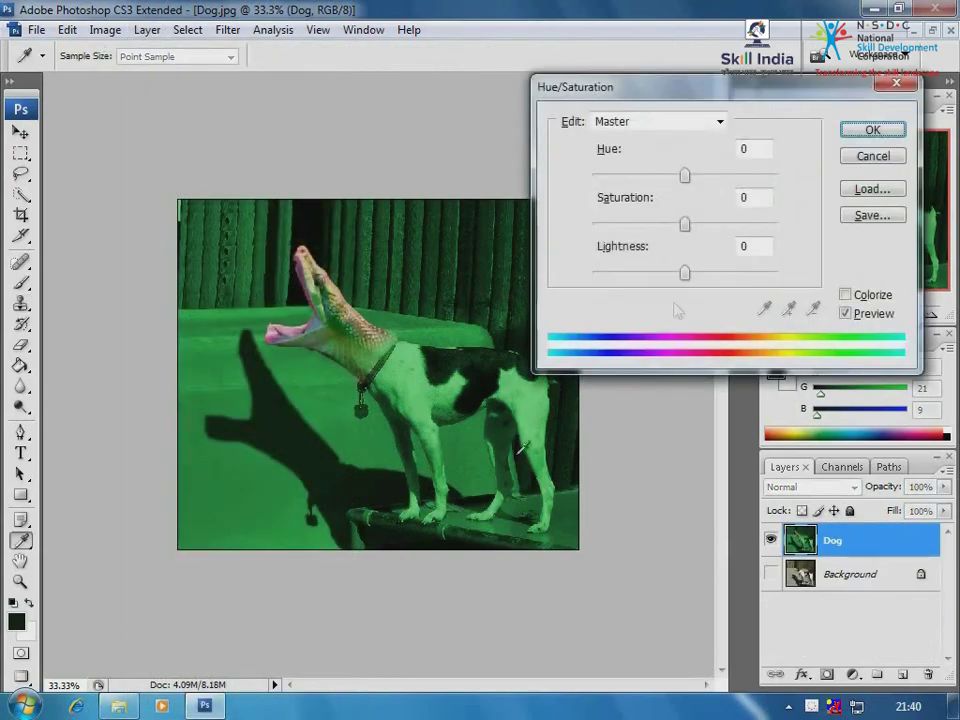
drag(718, 227, 650, 228)
mouse_move(686, 183)
mouse_down()
mouse_move(714, 183)
mouse_move(698, 180)
mouse_up()
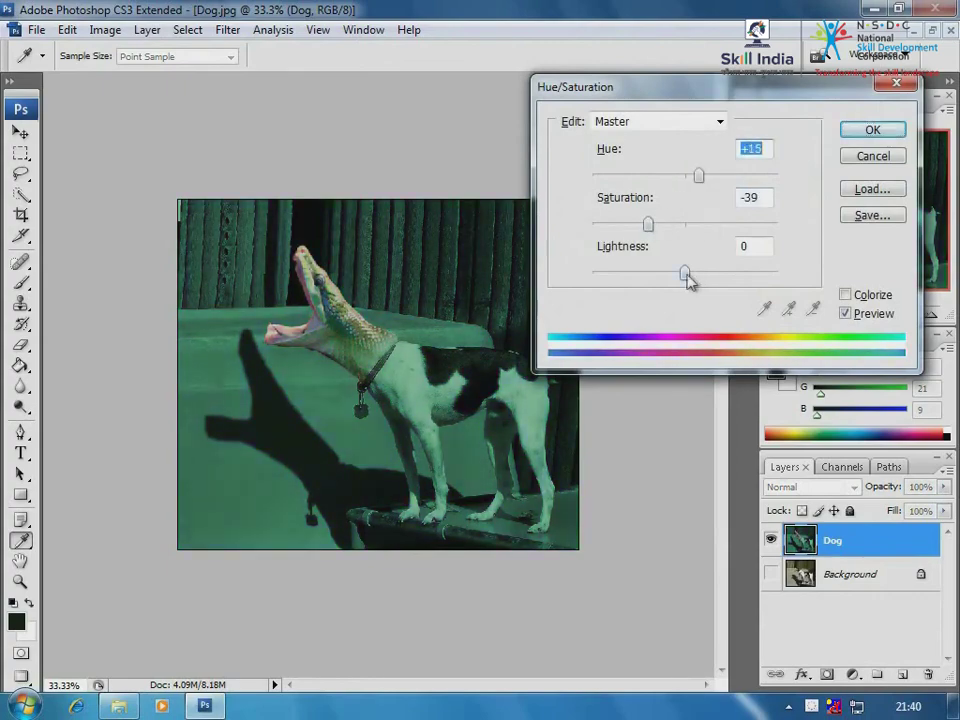
drag(686, 276, 676, 275)
drag(697, 176, 643, 180)
drag(648, 225, 626, 229)
drag(642, 176, 679, 186)
drag(628, 225, 656, 228)
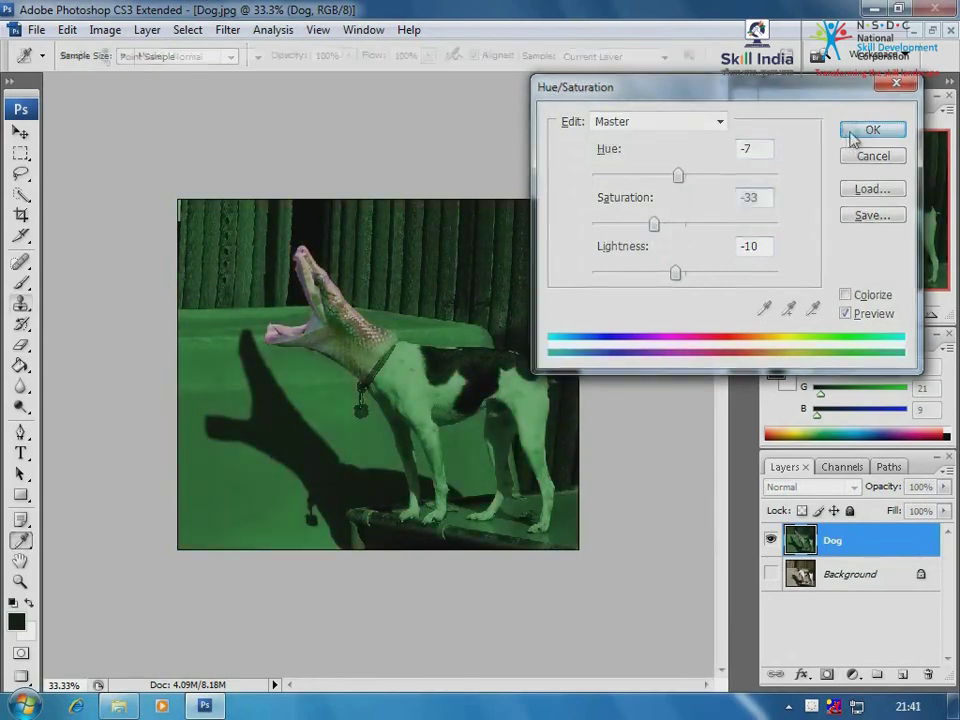
click(866, 131)
key(s)
Brighten the merged image with Curves by raising one midtone point of the RGB curve above the diagonal.
click(105, 29)
mouse_move(122, 77)
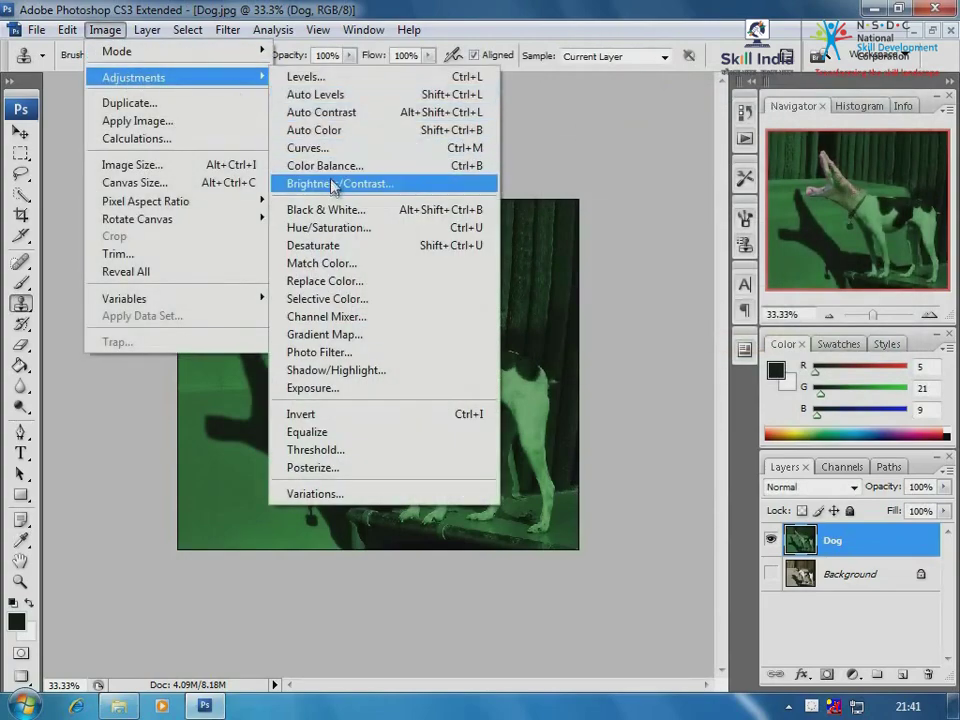
click(340, 148)
drag(684, 308, 682, 279)
click(894, 118)
Tint the midtones greener with Color Balance, using color levels of about -91, +17 and -63.
click(101, 31)
mouse_move(122, 79)
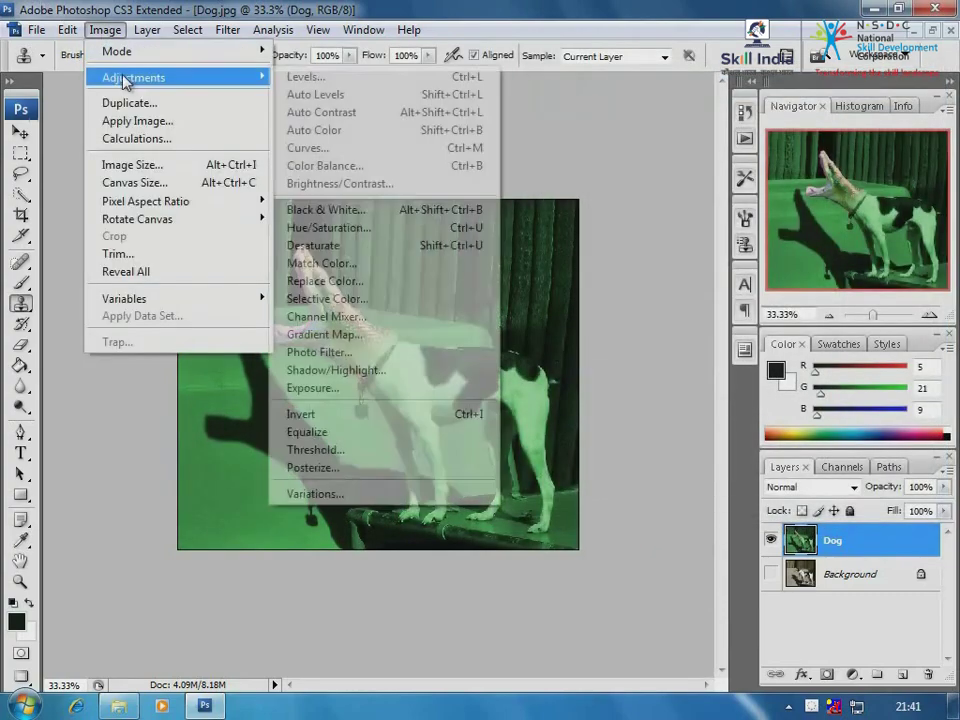
click(353, 166)
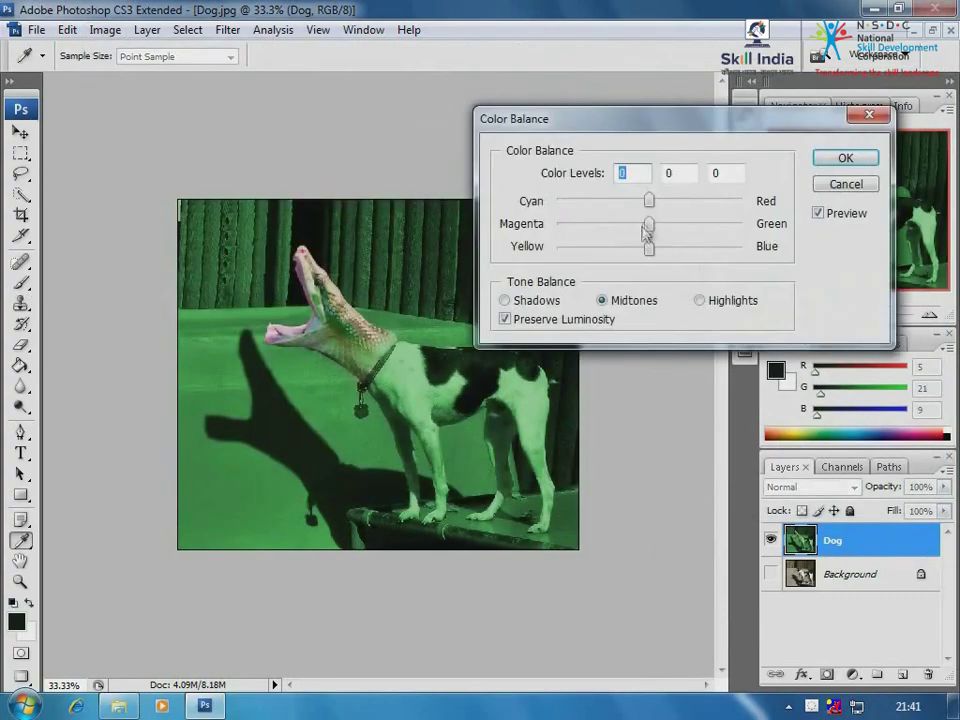
drag(649, 223, 700, 223)
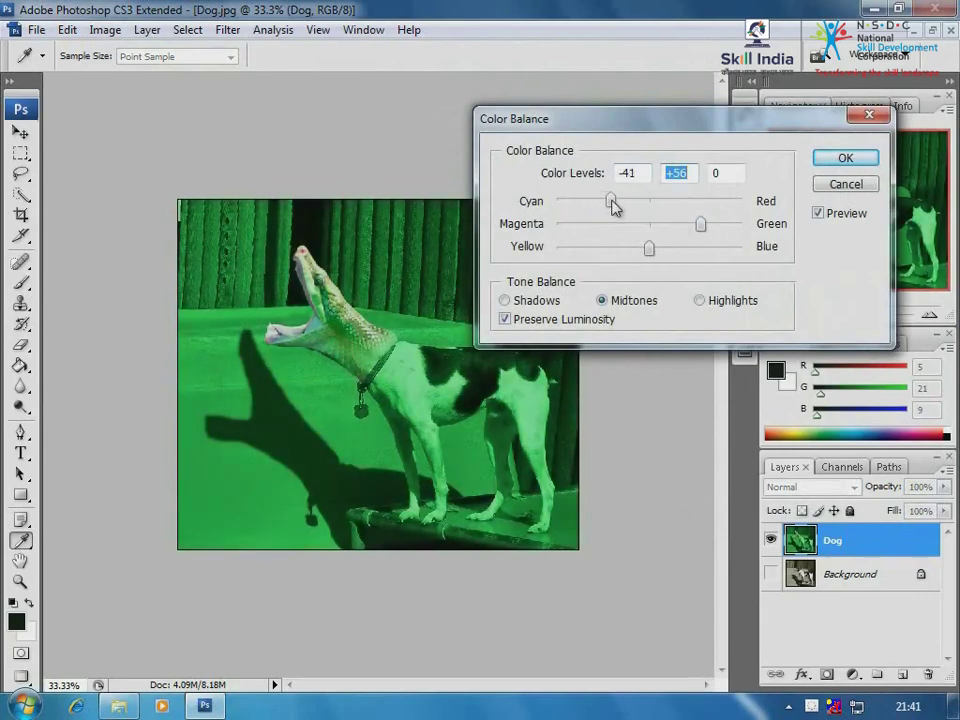
drag(613, 206, 628, 203)
drag(620, 256, 632, 248)
drag(626, 201, 596, 201)
drag(700, 223, 636, 252)
drag(596, 201, 574, 202)
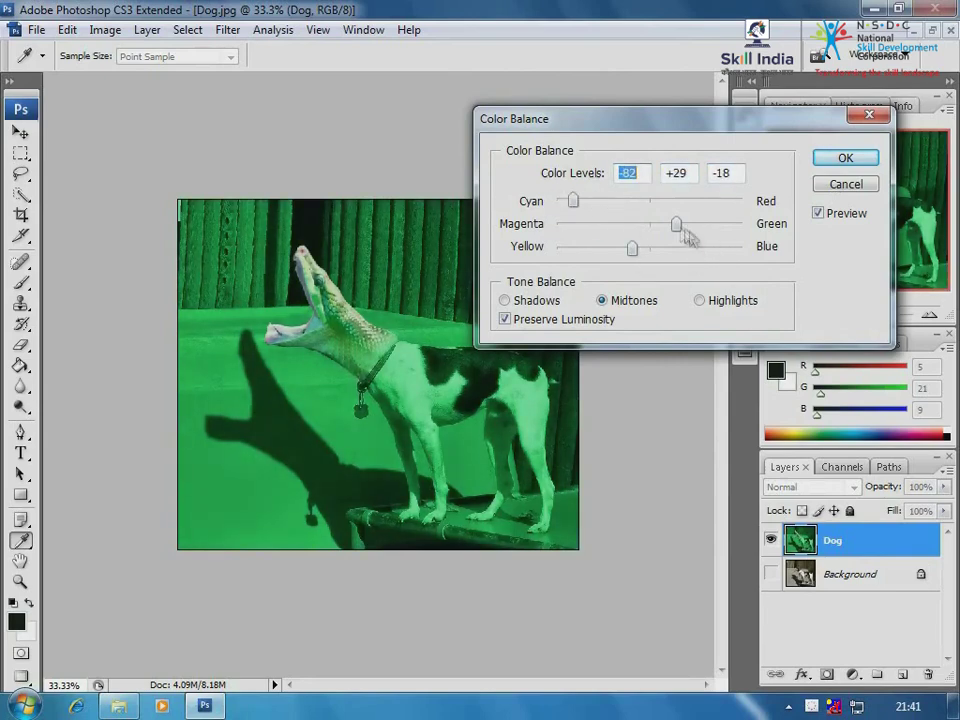
drag(678, 228, 594, 252)
drag(573, 201, 663, 225)
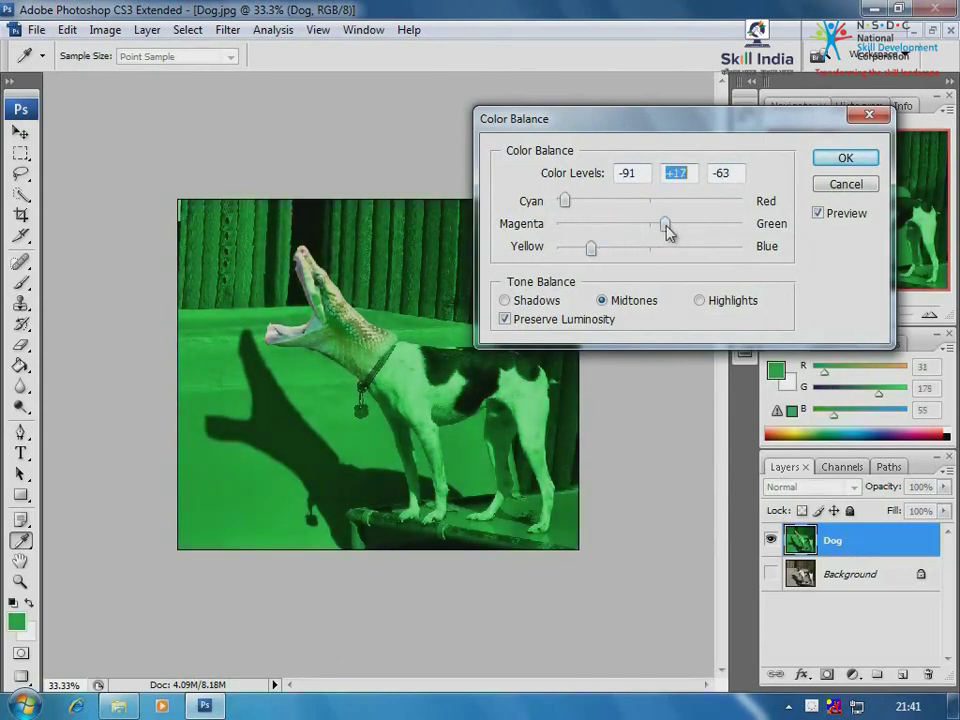
click(845, 158)
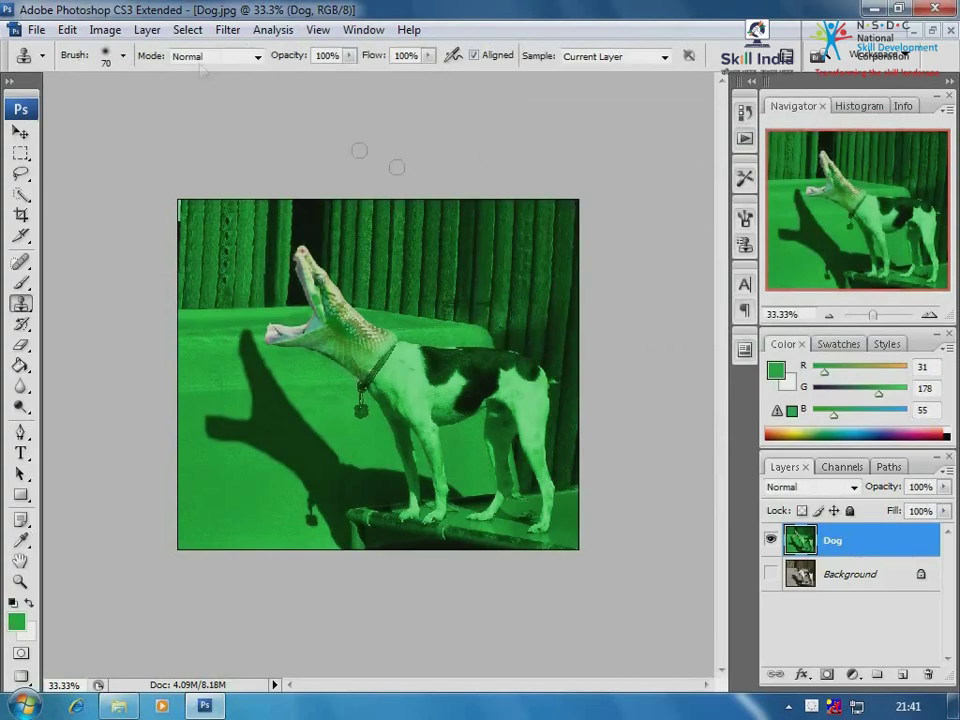
Shift the merged image's hue toward teal with Hue/Saturation, reducing saturation to -30 and slightly lowering lightness.
click(105, 29)
mouse_move(140, 77)
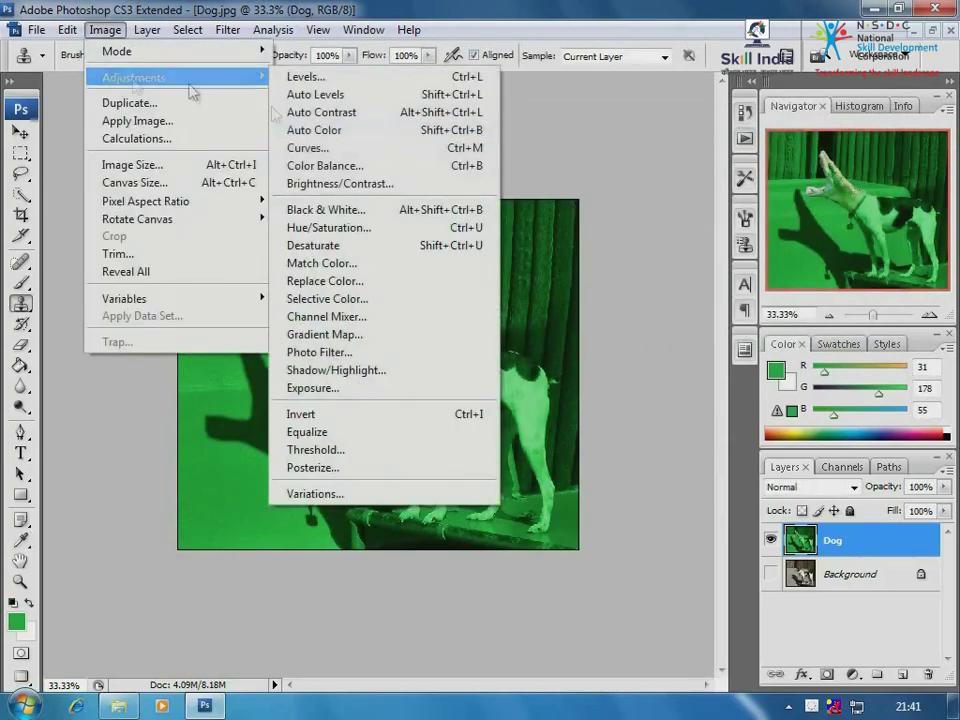
click(325, 228)
drag(686, 224, 658, 227)
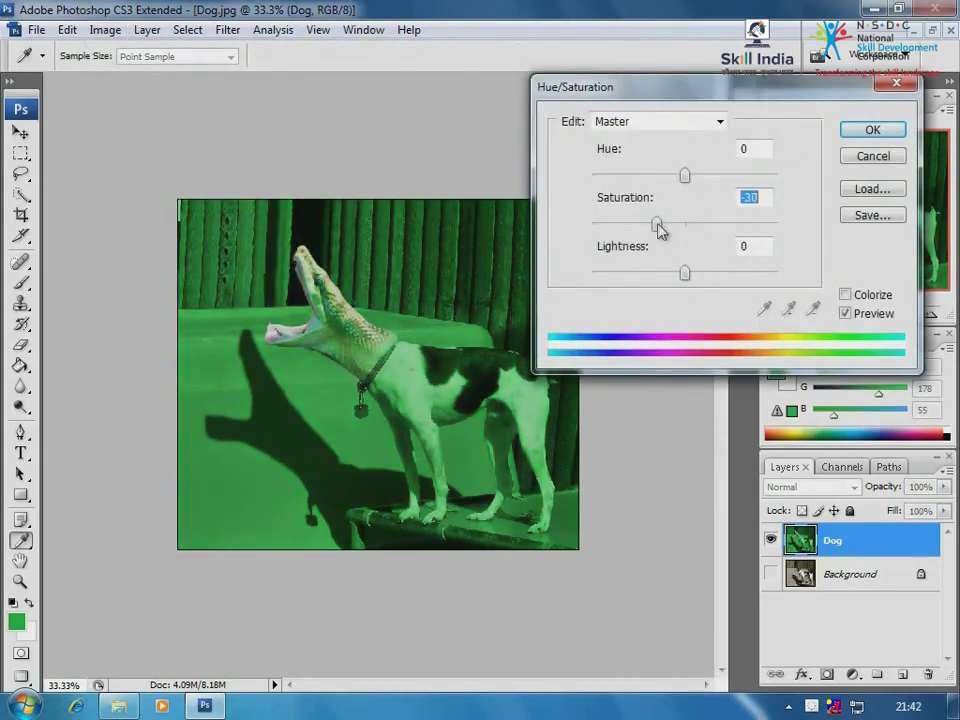
drag(686, 175, 721, 177)
drag(685, 272, 677, 273)
click(862, 131)
Increase the image's contrast with an S-shaped RGB curve in Curves, raising an upper-tone point and placing the lower point at input 88, output 92.
alt+click(322, 364)
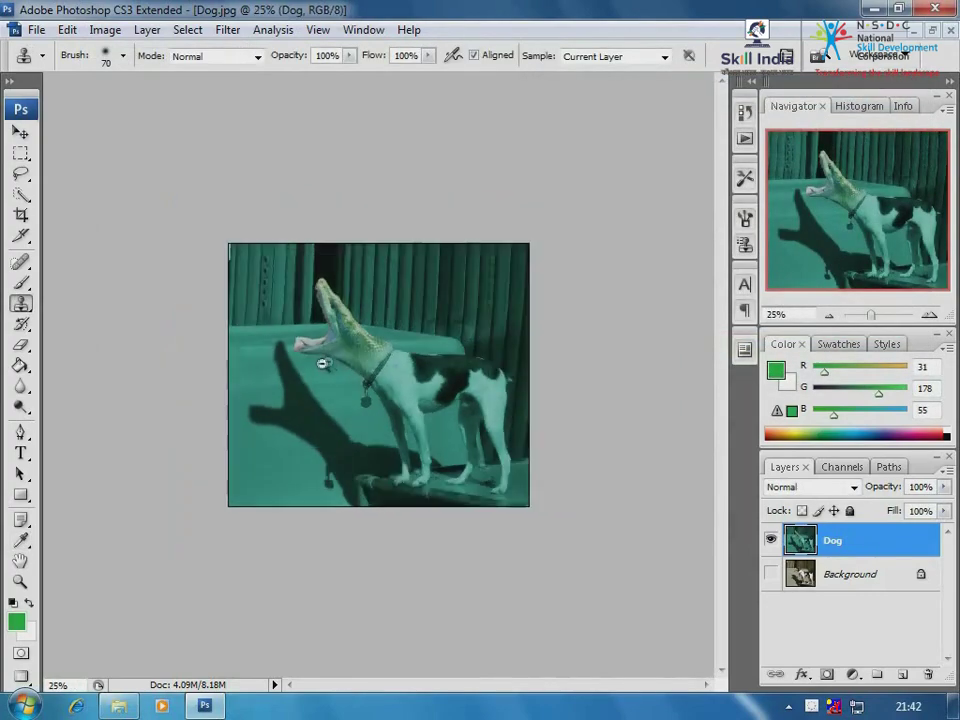
drag(224, 236, 606, 534)
click(105, 29)
mouse_move(130, 77)
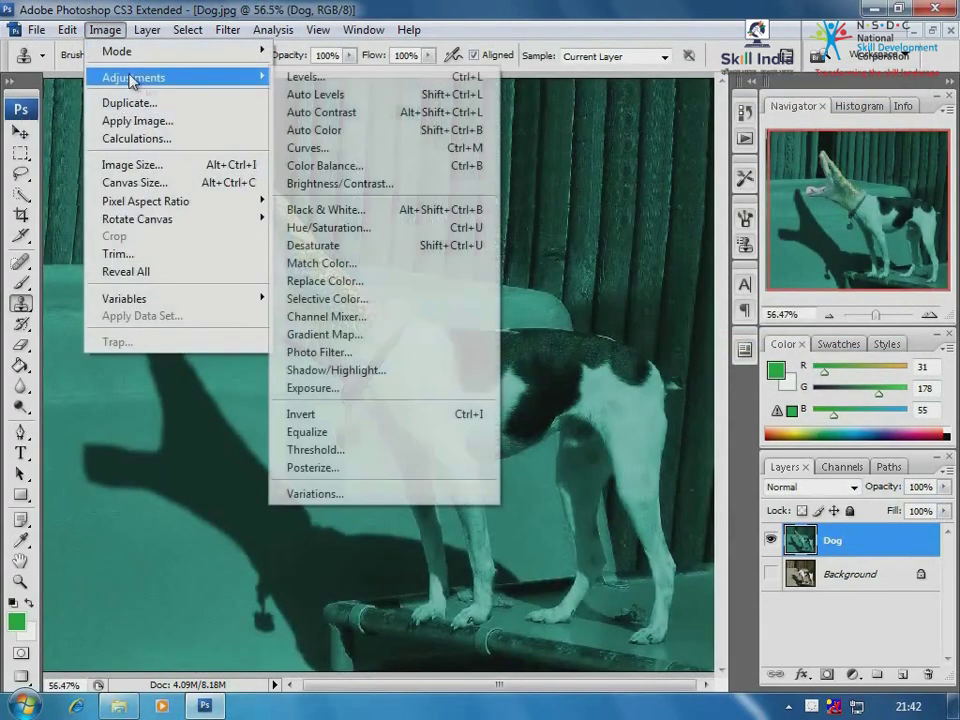
click(352, 150)
drag(716, 278, 668, 297)
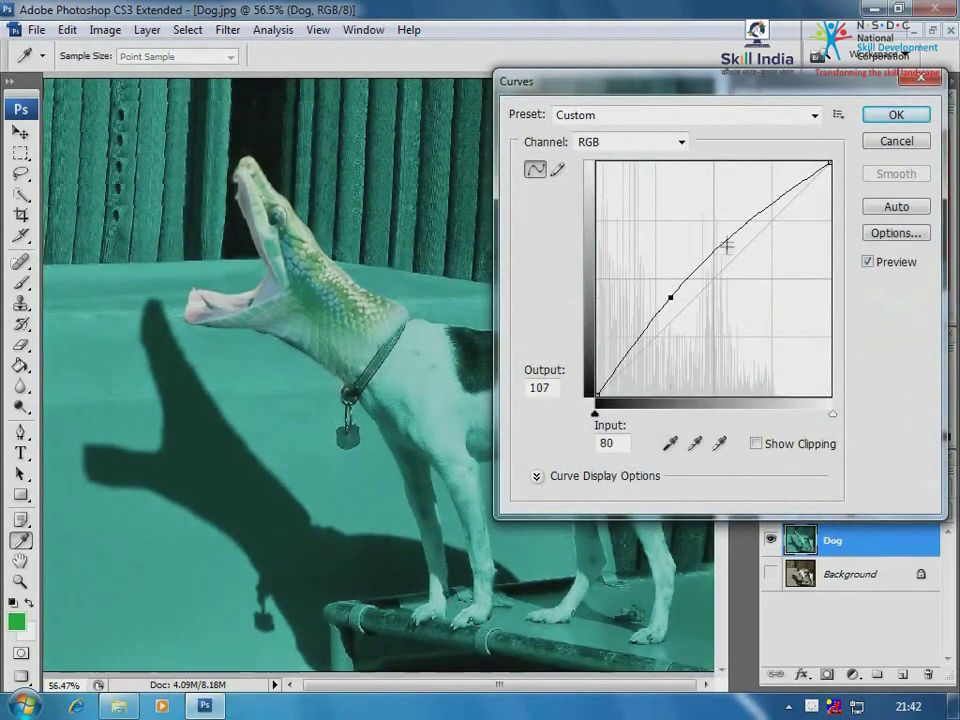
drag(726, 244, 731, 229)
drag(670, 294, 678, 312)
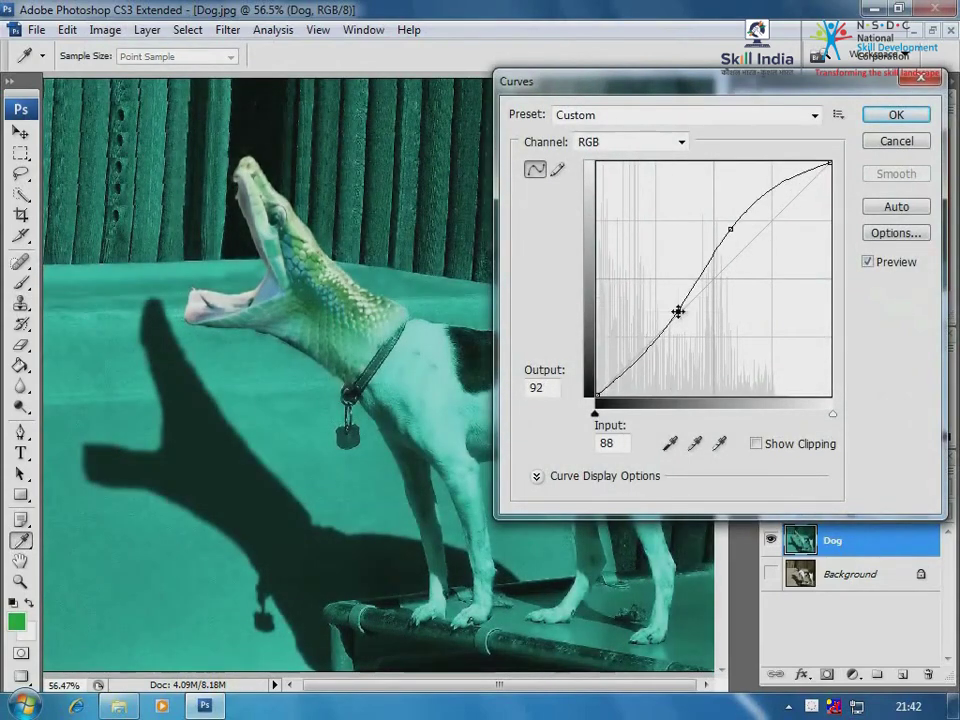
click(884, 118)
Save the document in Photoshop PSD format as Photoshop Manipulation.psd in the Photoshop Manipulation folder, keeping its layers.
key(ctrl+minus)
key(ctrl+minus)
key(ctrl+minus)
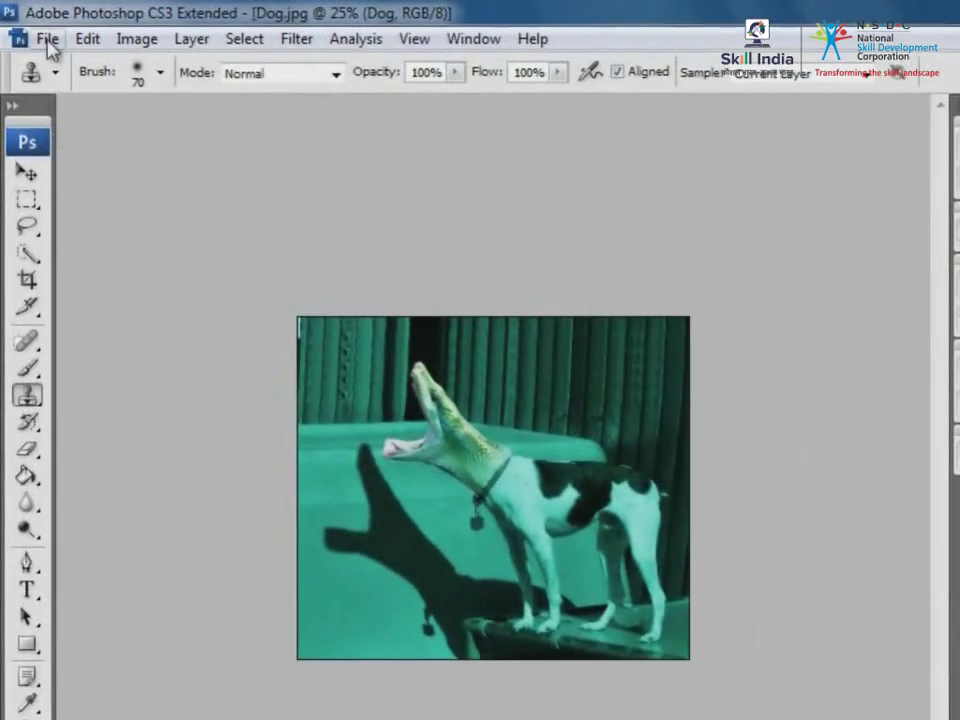
click(36, 30)
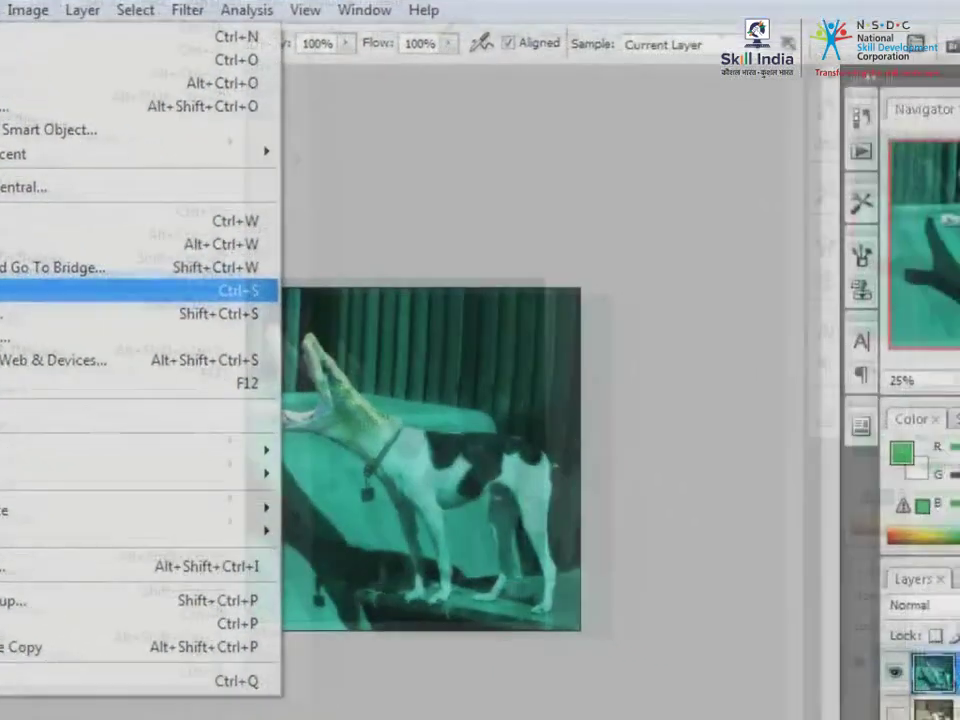
click(32, 320)
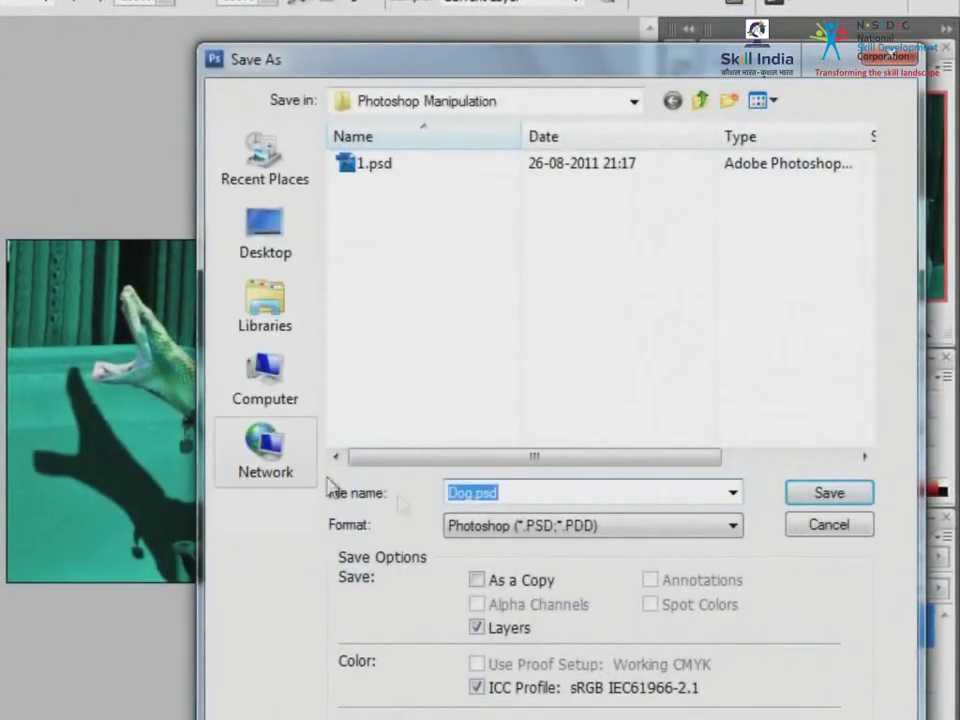
click(472, 491)
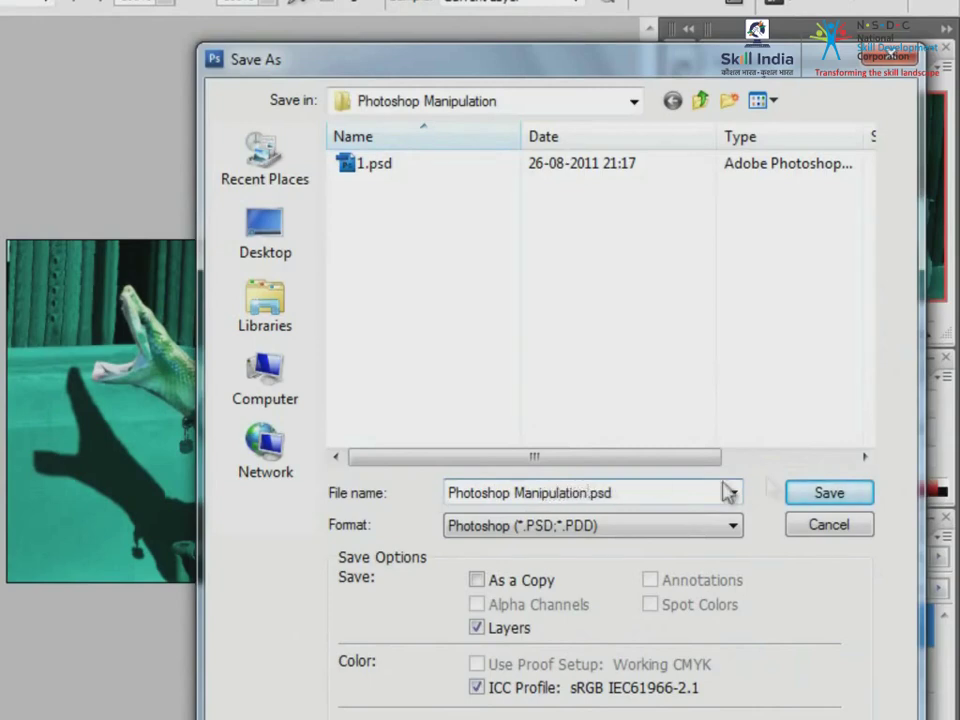
click(830, 493)
click(810, 214)
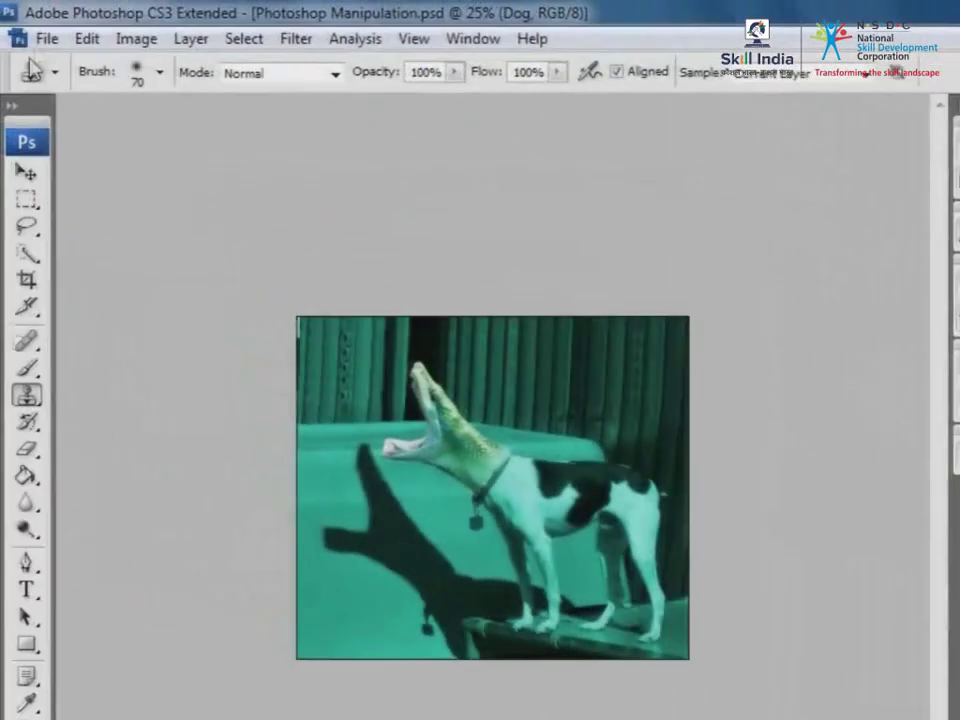
Save a JPEG copy named Photoshop Manipulation copy.jpg in the same folder, with maximum quality 12 and the Baseline (Standard) format option.
click(47, 38)
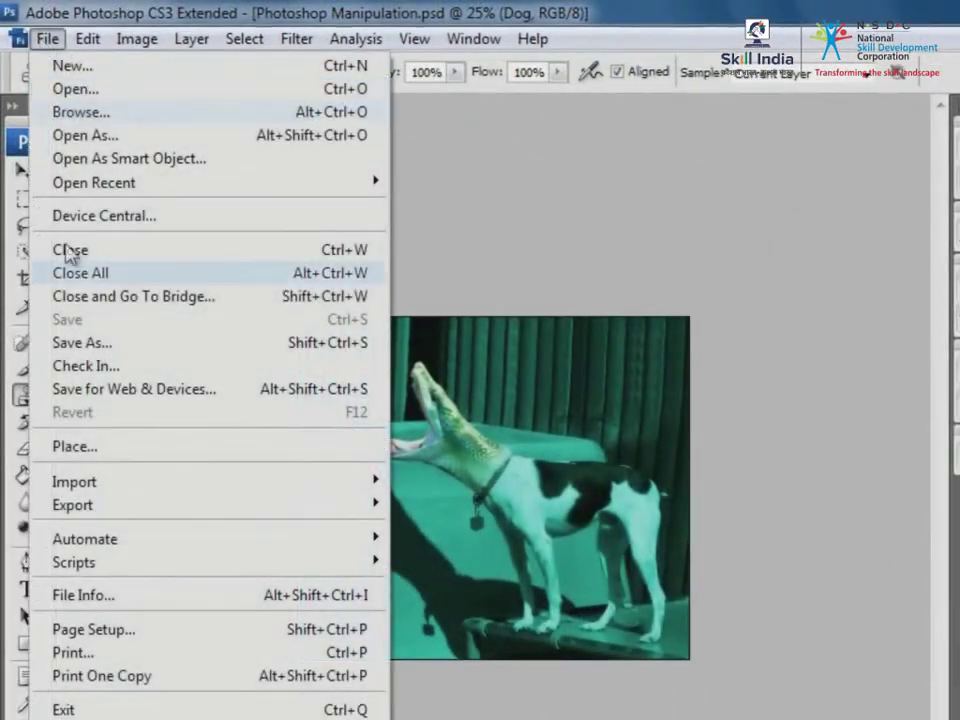
click(90, 343)
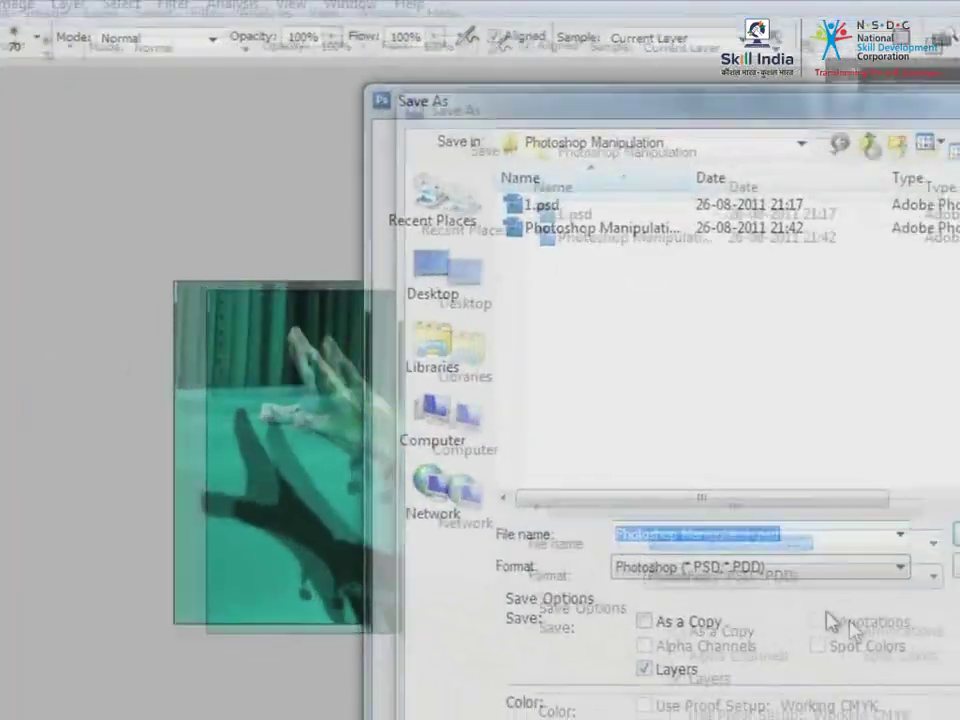
click(822, 570)
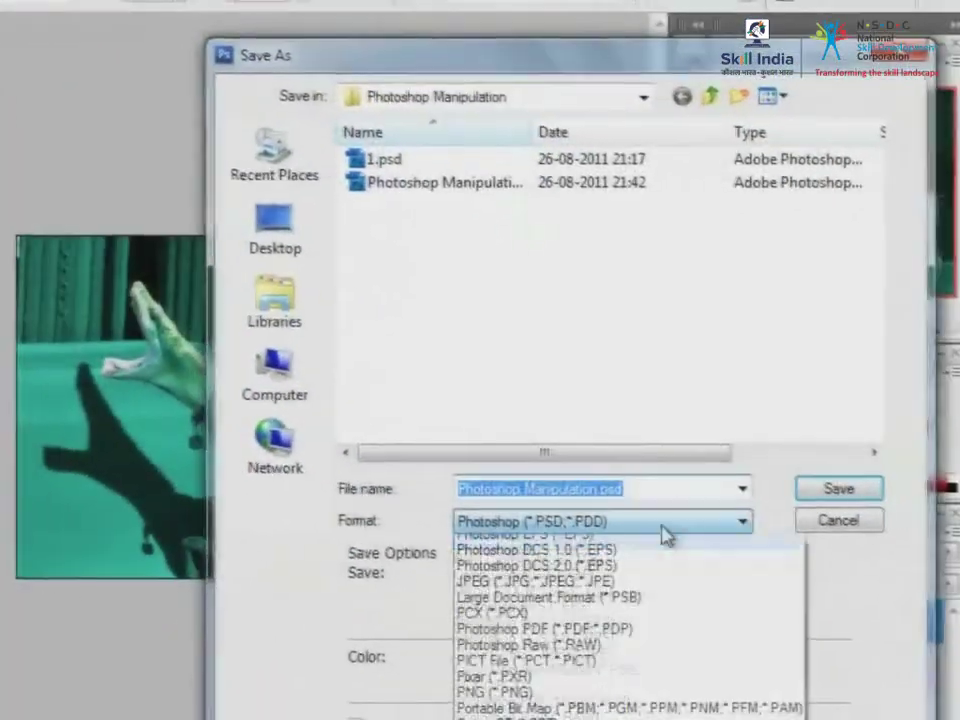
click(792, 702)
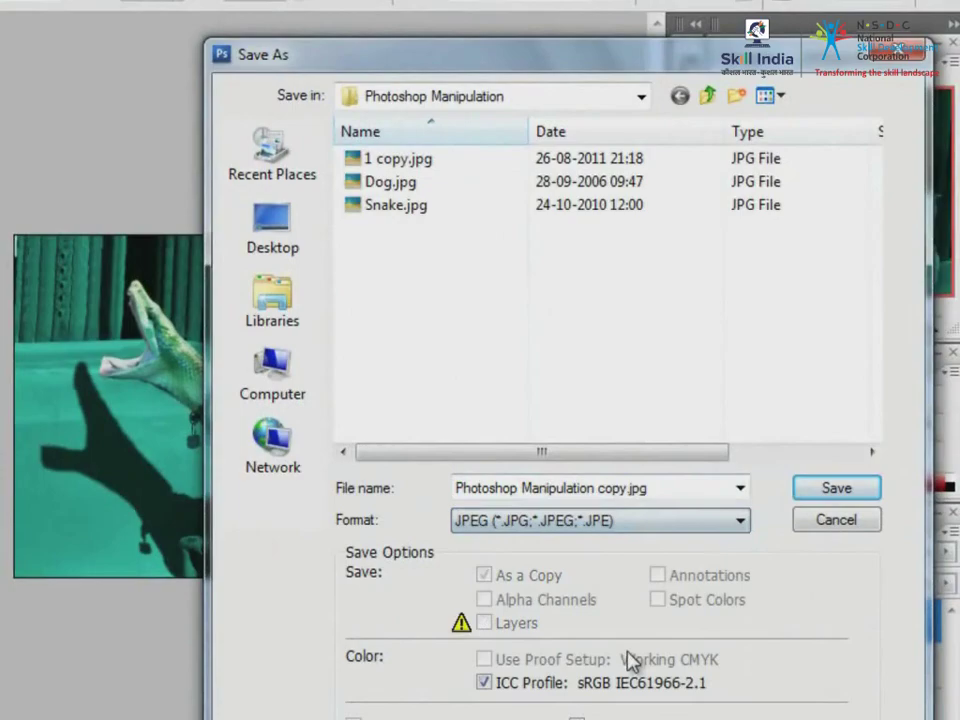
click(812, 500)
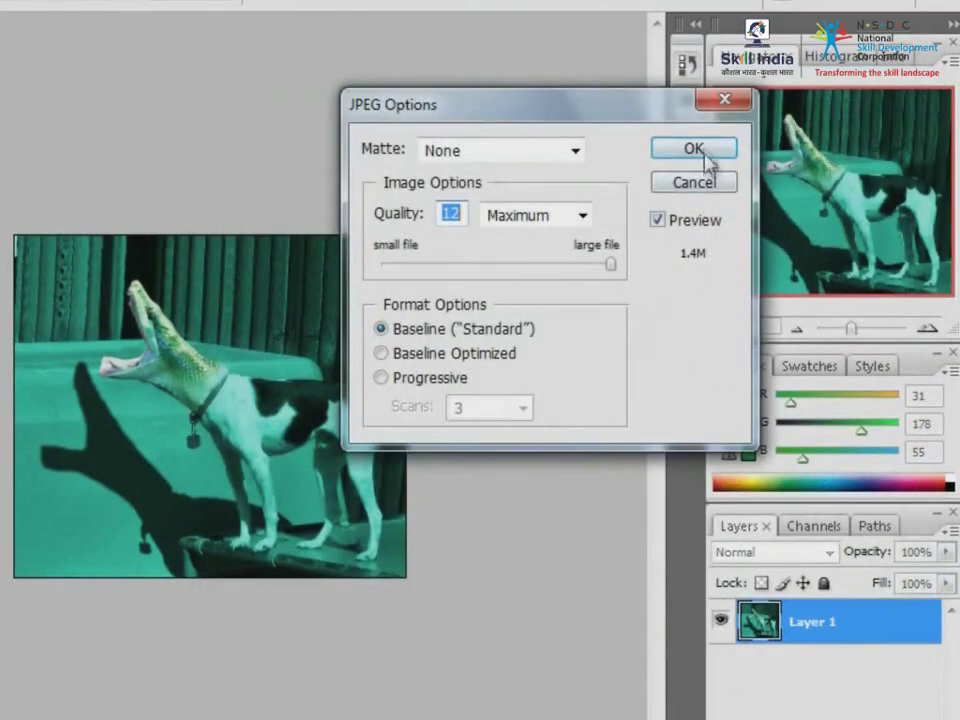
click(705, 153)
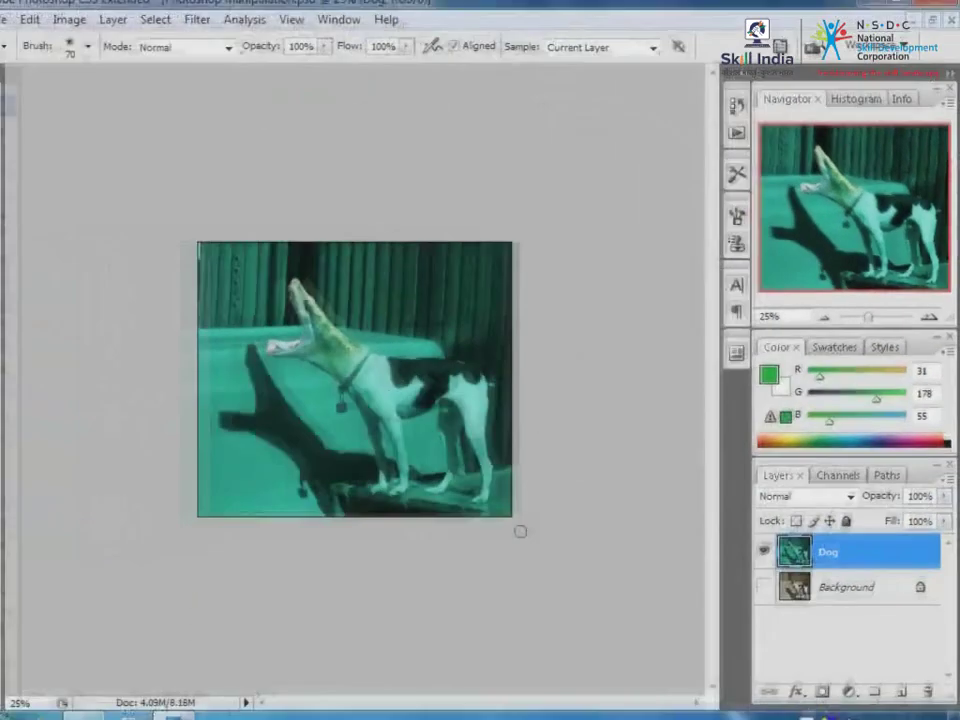